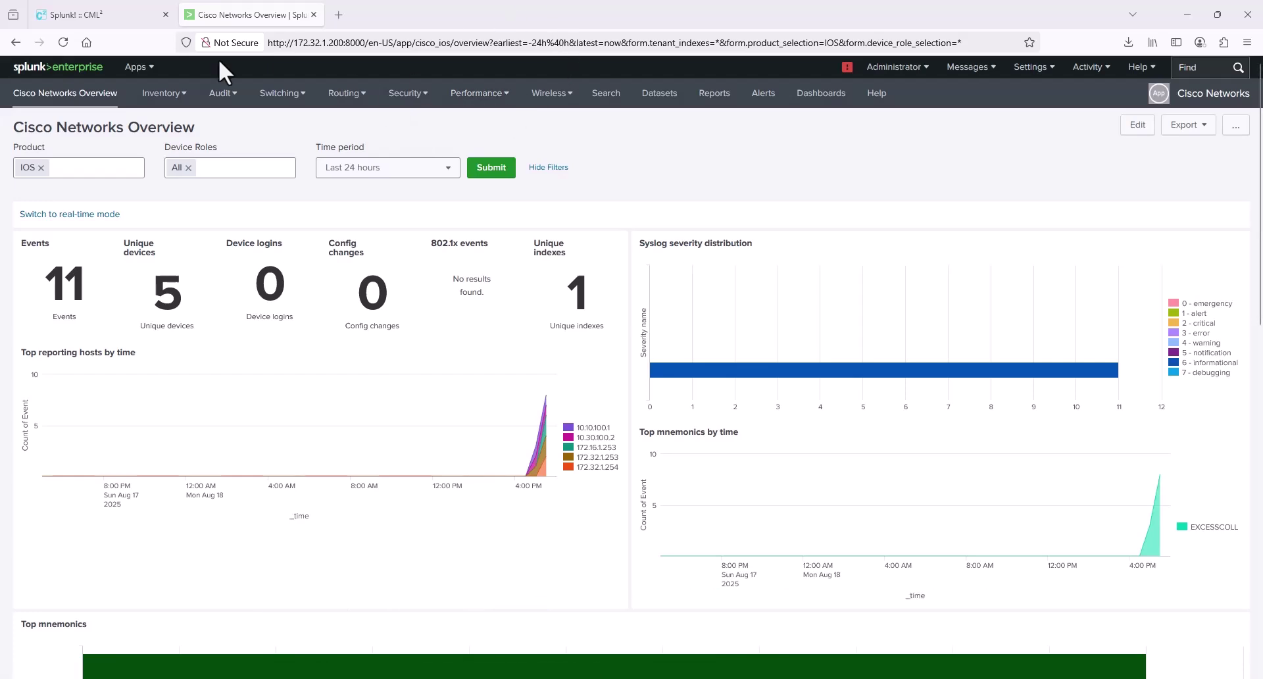
- Confirm the splunk-enterprise node runs Splunk Enterprise 9.4, then bring up the chrome node's actions menu
{"action": "left_click", "coordinate": [120, 20]}
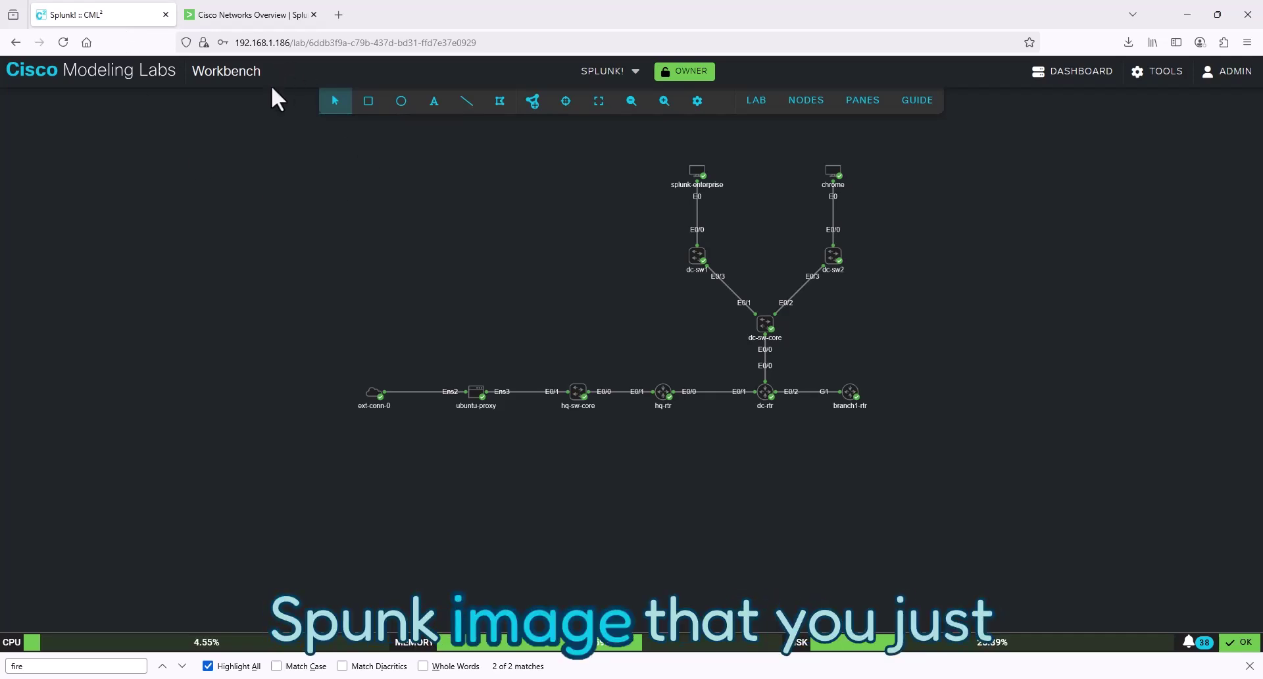
{"action": "left_click", "coordinate": [226, 11]}
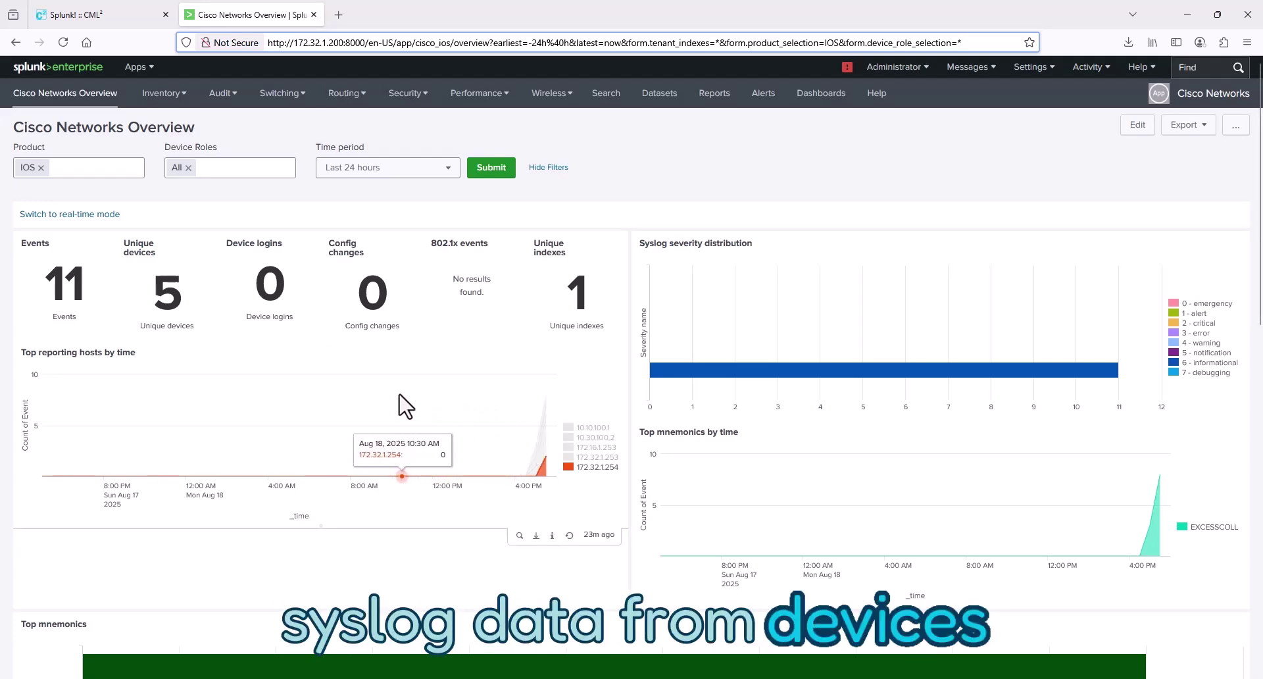
{"action": "left_click", "coordinate": [127, 14]}
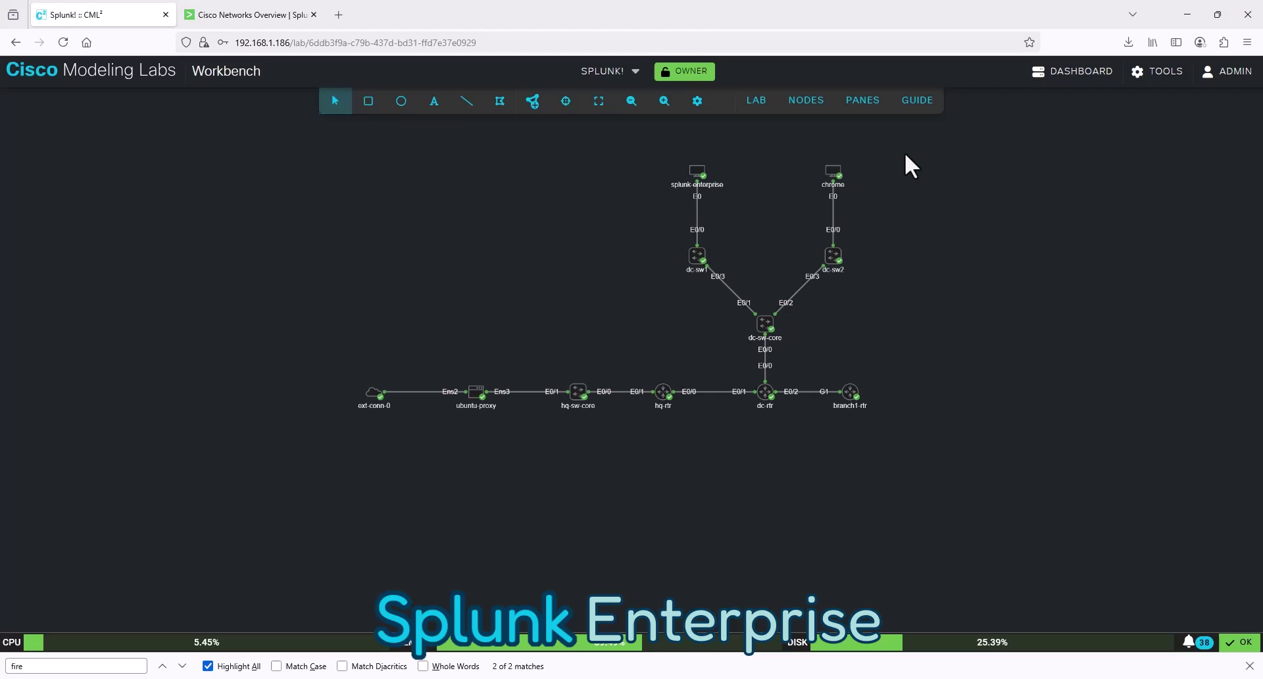
{"action": "left_click", "coordinate": [704, 180]}
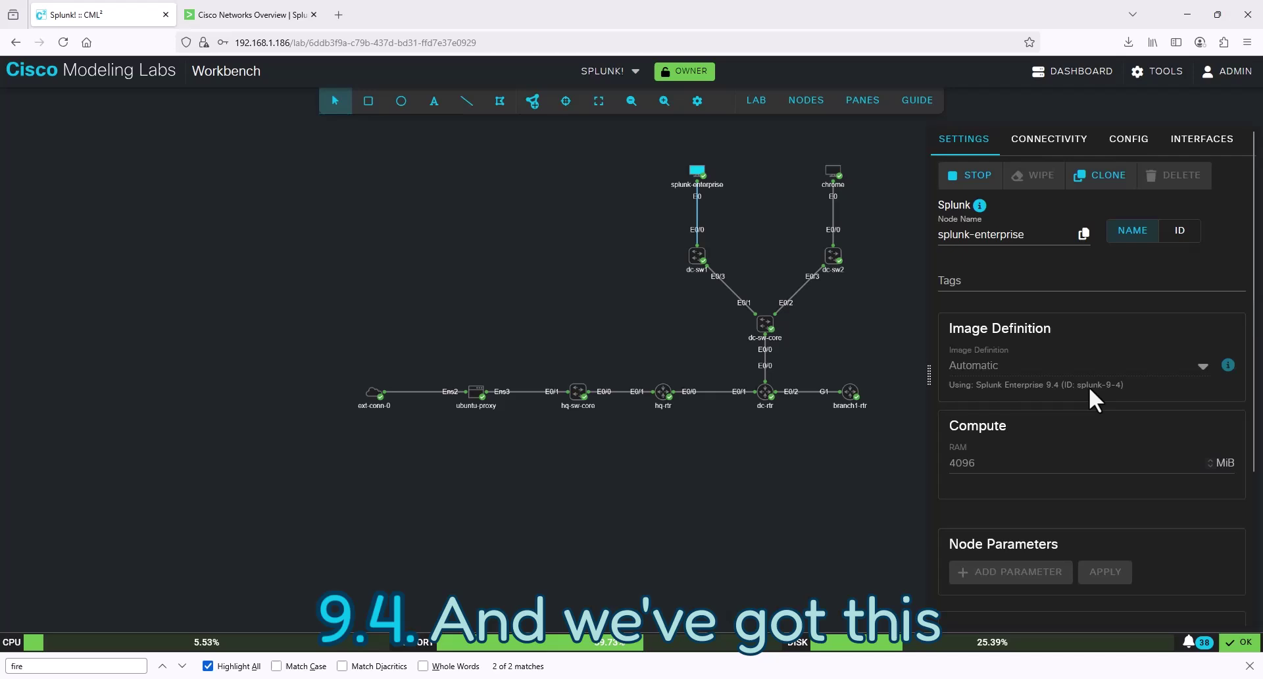
{"action": "left_click", "coordinate": [837, 169]}
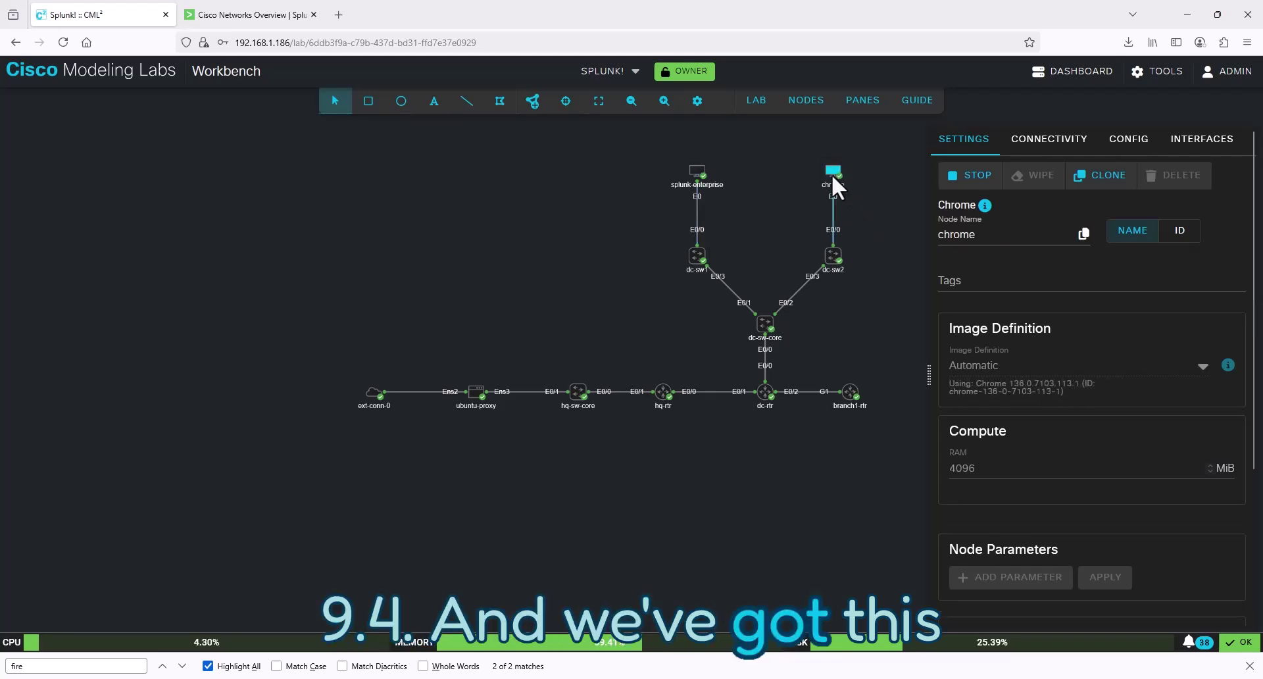
{"action": "right_click", "coordinate": [831, 173]}
- Start a VNC console on the chrome node and enlarge its pane
{"action": "left_click", "coordinate": [884, 356]}
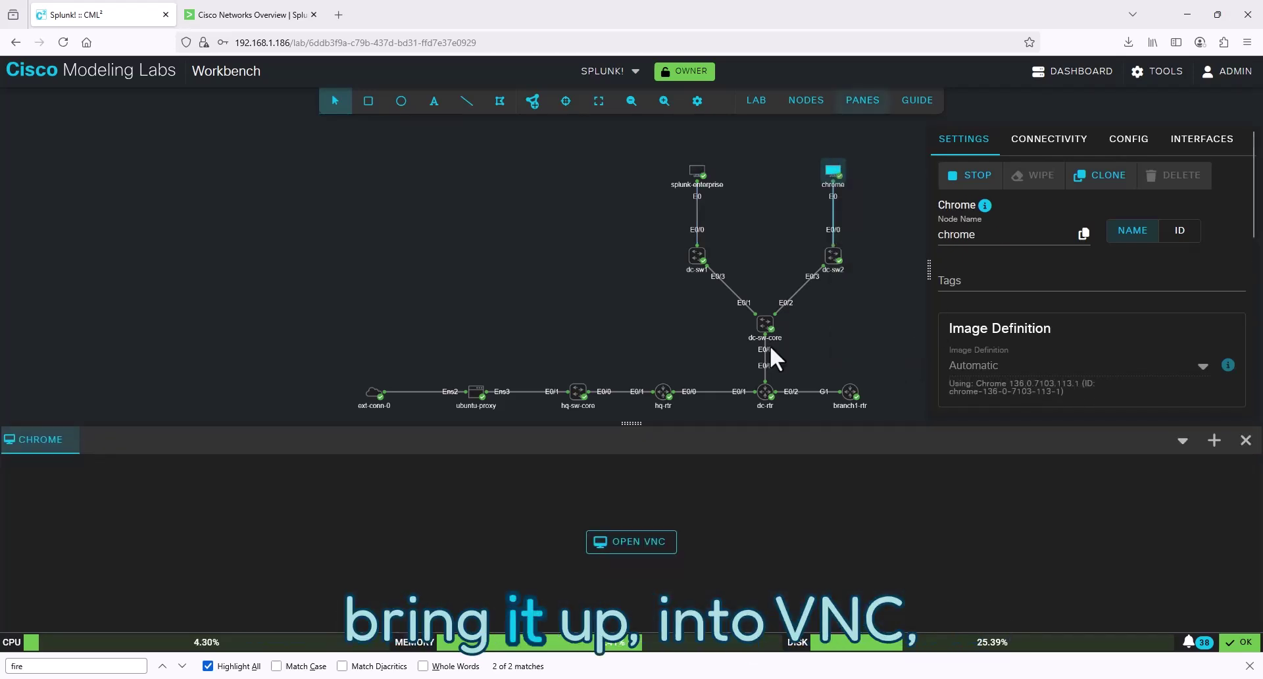
{"action": "left_click", "coordinate": [622, 525]}
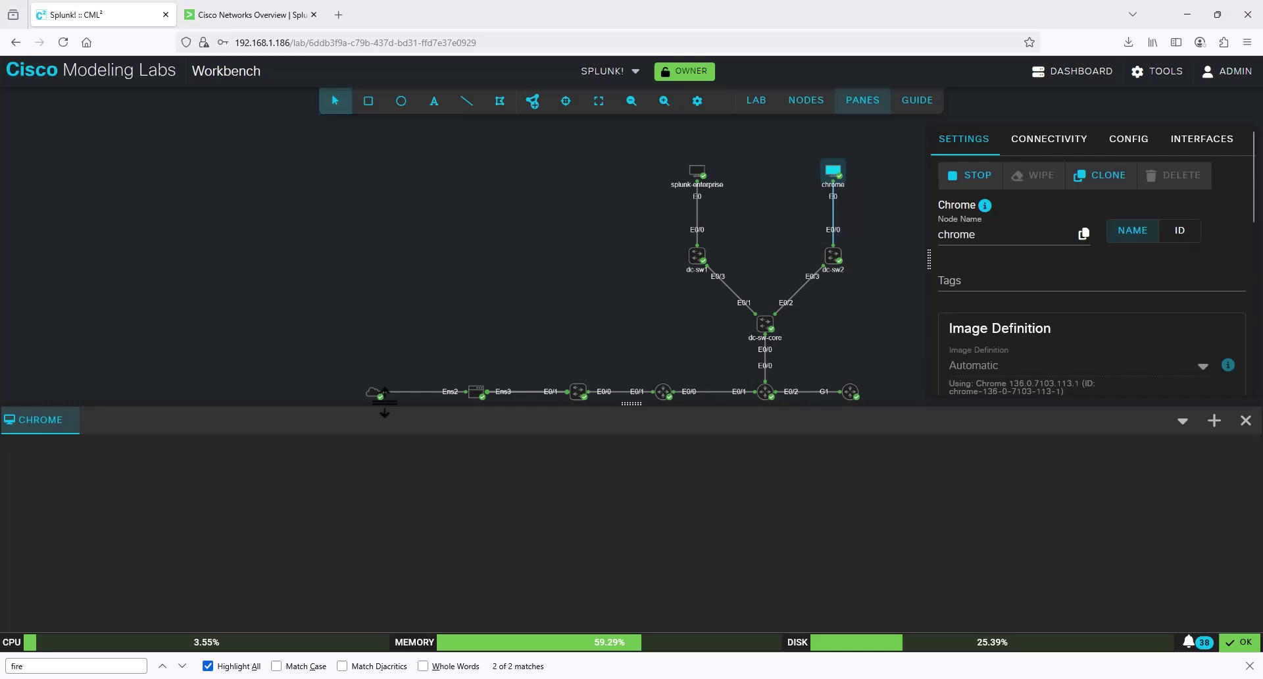
{"action": "left_click_drag", "start_coordinate": [384, 403], "coordinate": [445, 54]}
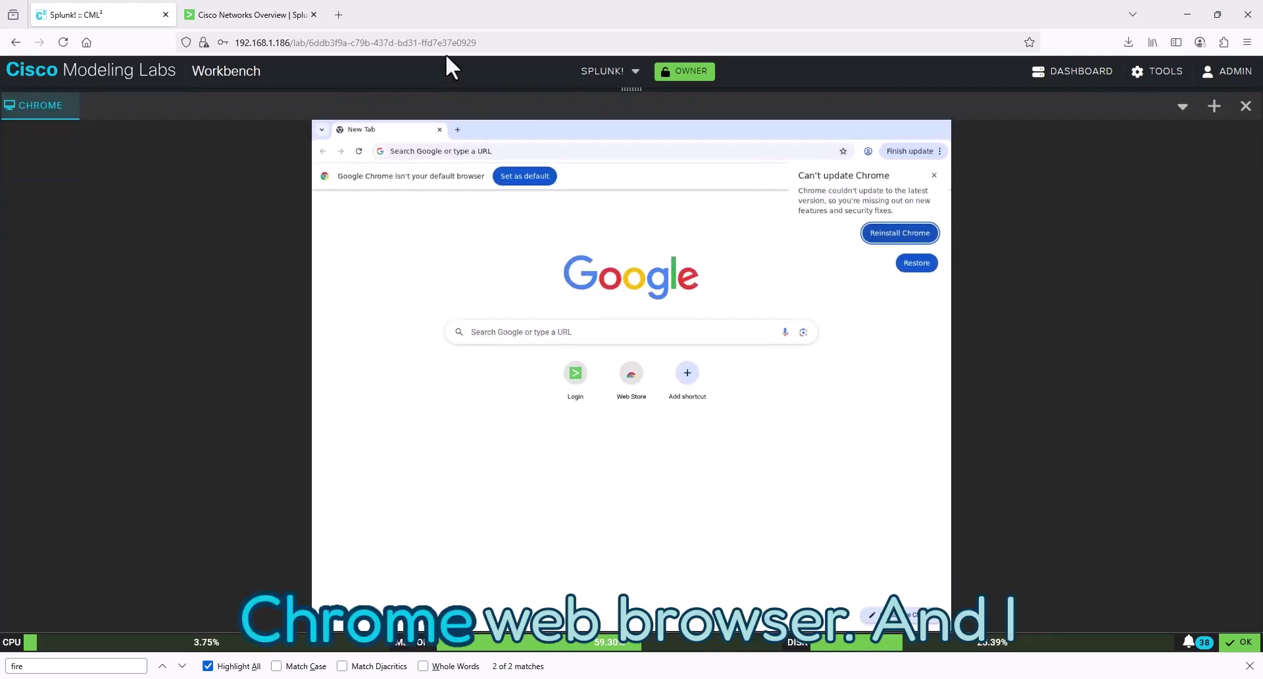
- Load the Splunk dashboard at 172.32.1.200:8000 in the remote Chrome browser
{"action": "left_click", "coordinate": [473, 150]}
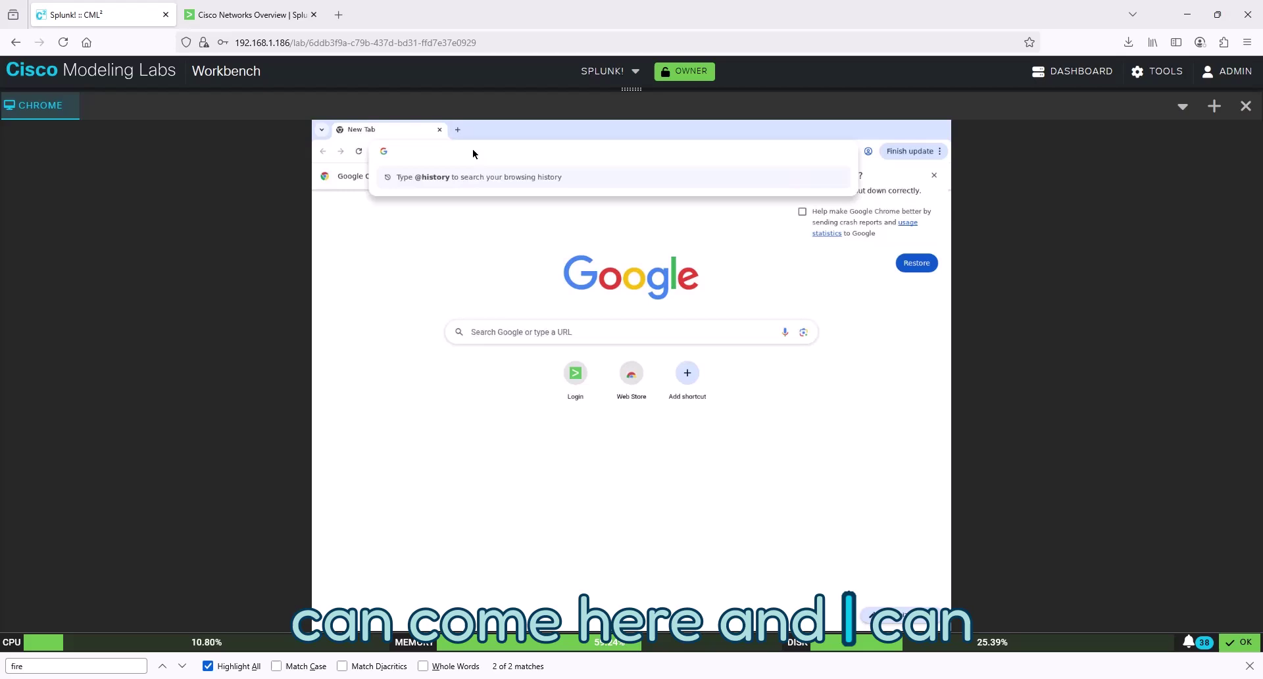
{"action": "type", "text": "172.32.1.200:8000"}
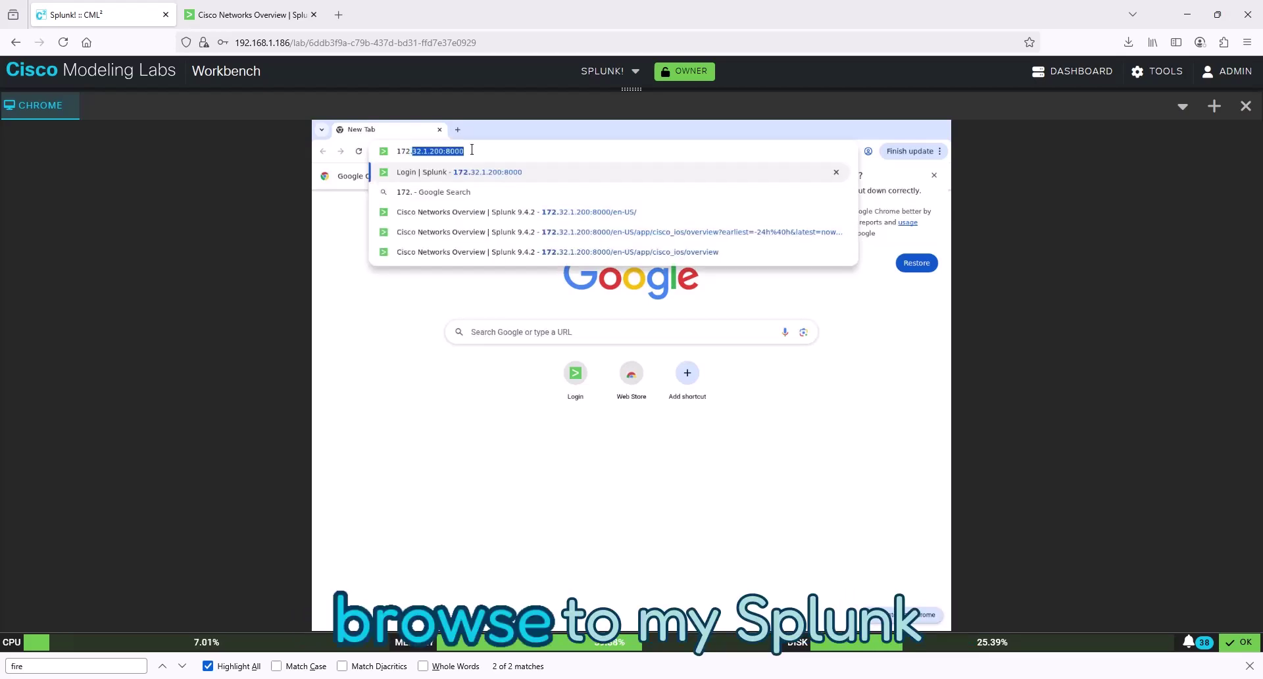
{"action": "left_click", "coordinate": [592, 252]}
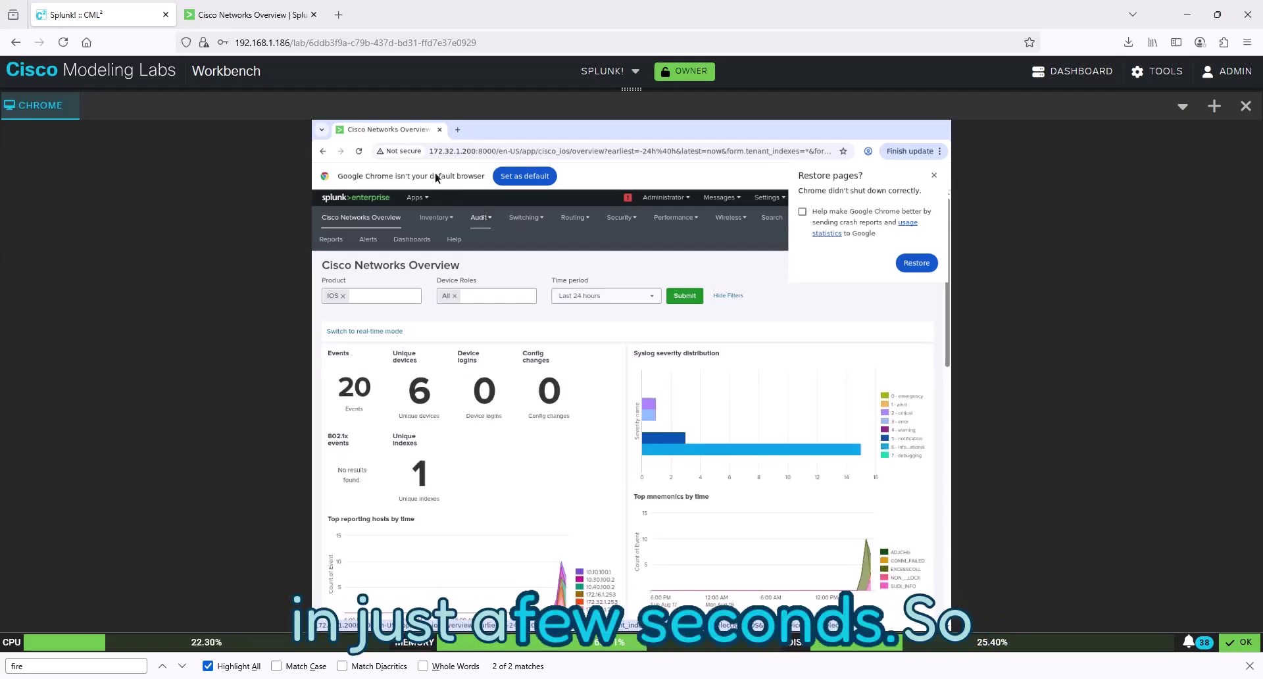
- Reload the local Splunk dashboard, compare it with the chrome node's view, and shrink the console pane
{"action": "left_click", "coordinate": [288, 16]}
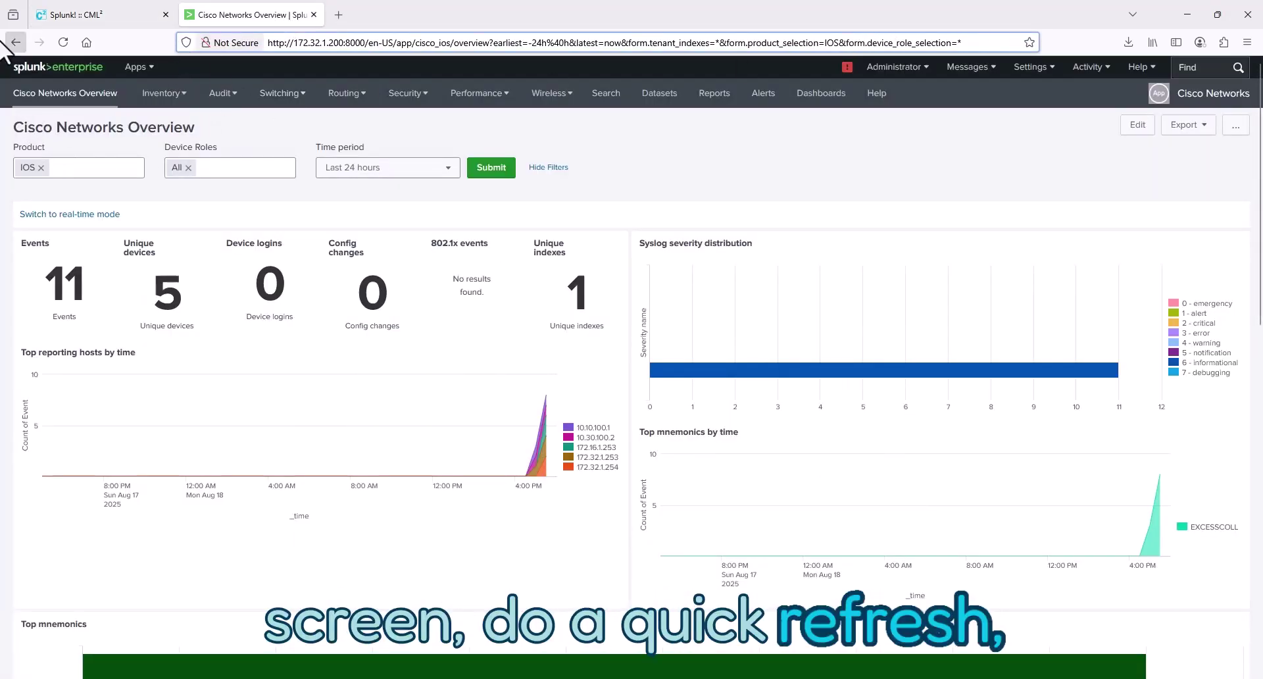
{"action": "left_click", "coordinate": [66, 42]}
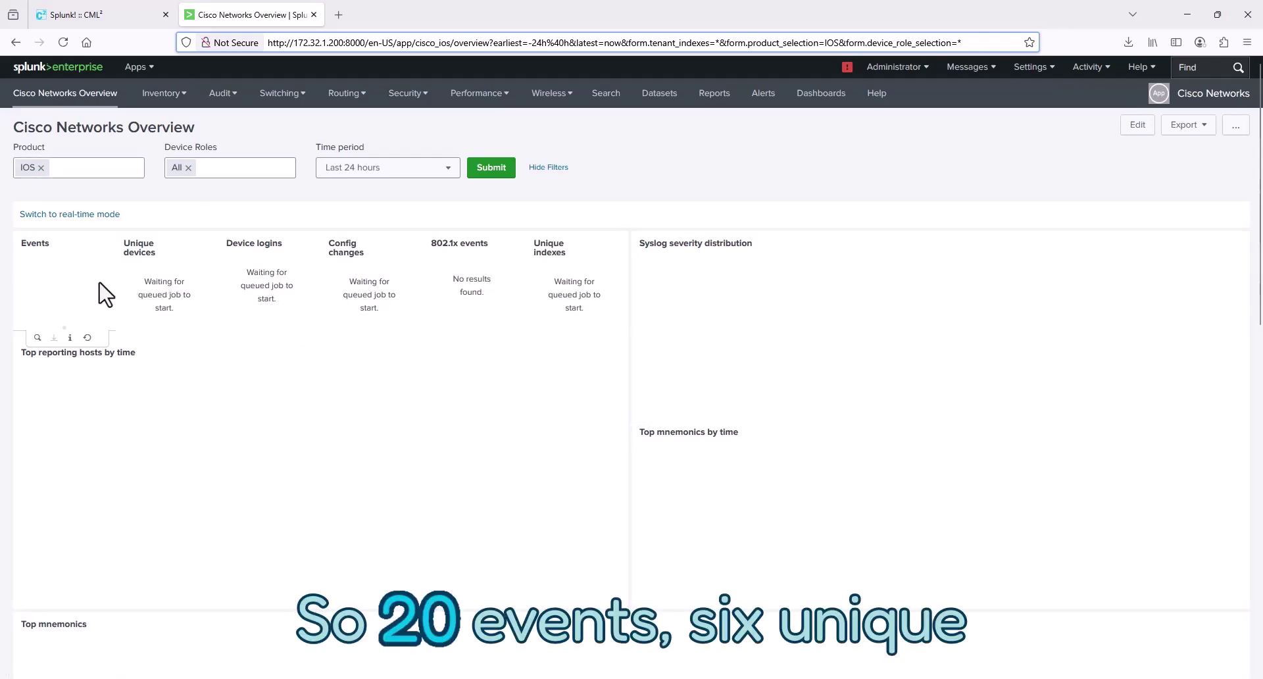
{"action": "left_click", "coordinate": [90, 16]}
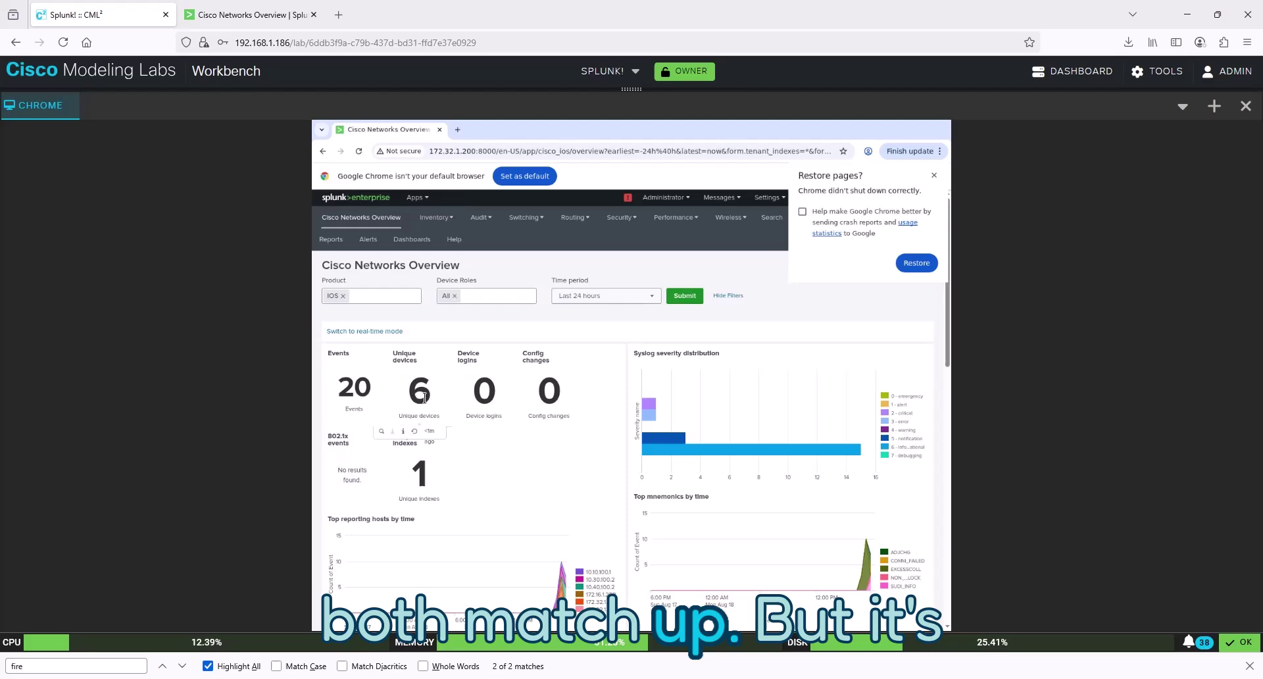
{"action": "left_click_drag", "start_coordinate": [630, 88], "coordinate": [623, 259]}
{"action": "left_click", "coordinate": [238, 16]}
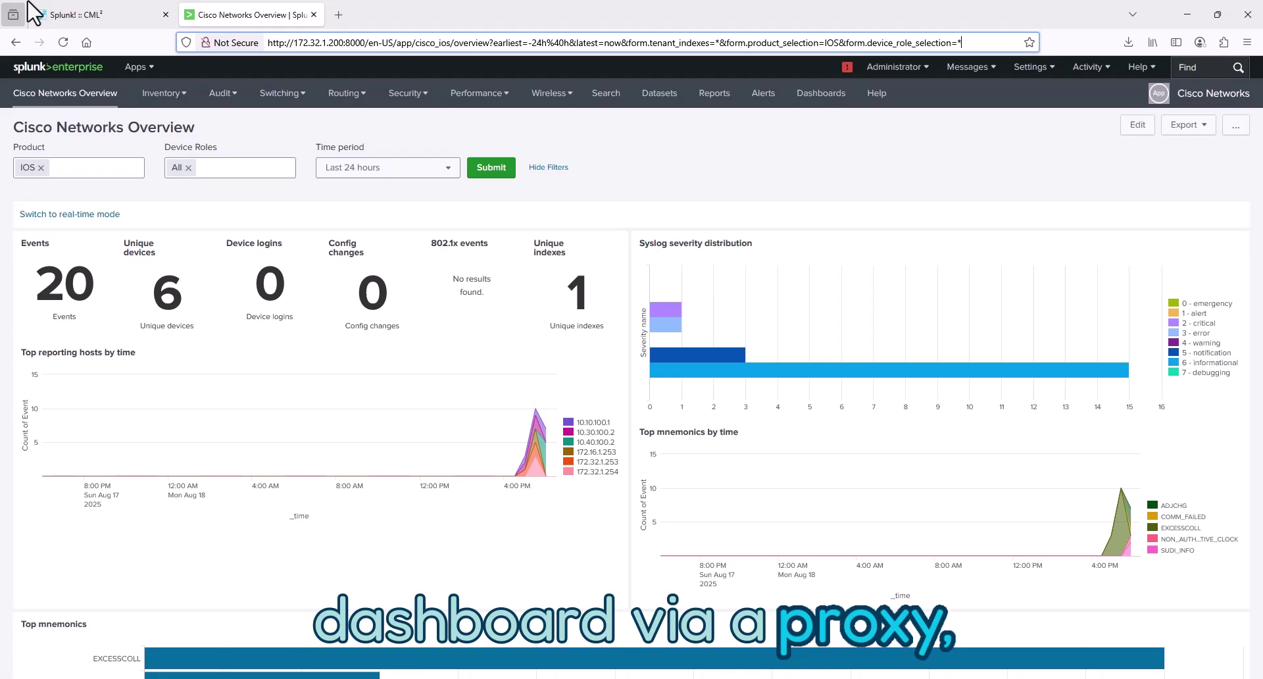
{"action": "left_click", "coordinate": [53, 14]}
{"action": "left_click_drag", "start_coordinate": [631, 242], "coordinate": [631, 507]}
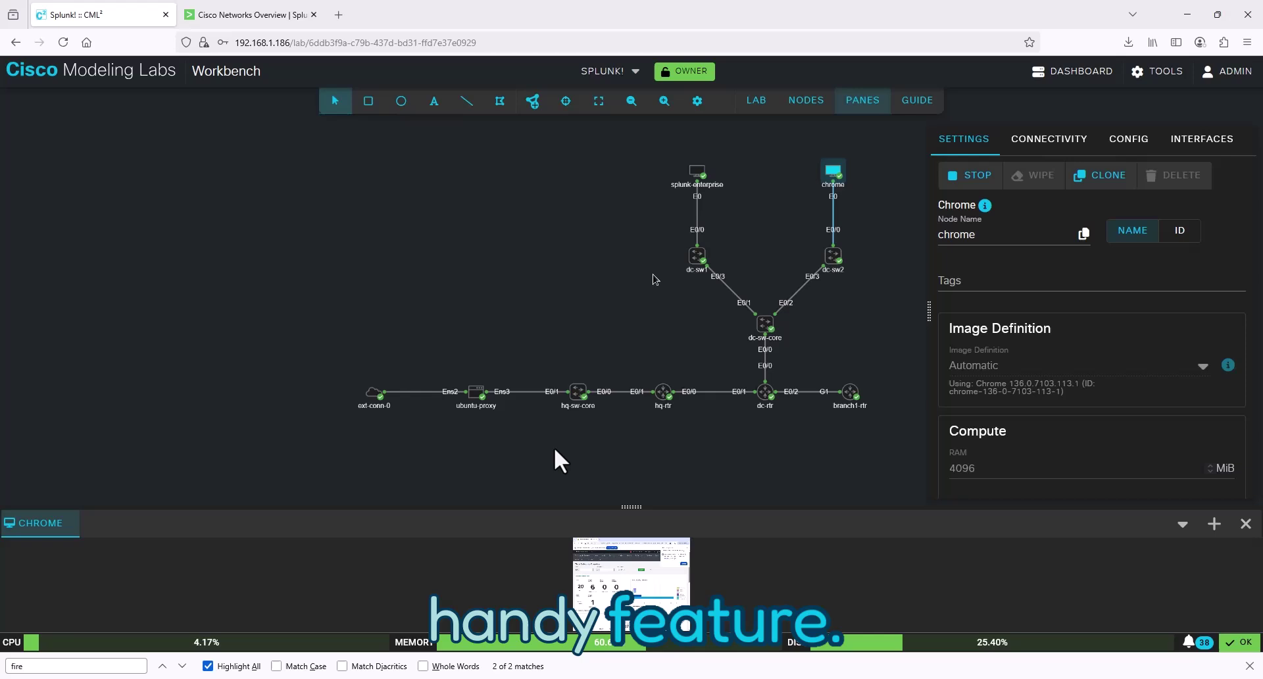
- Close the CHROME console pane and deselect the chrome node so only the topology remains
{"action": "left_click", "coordinate": [1245, 523]}
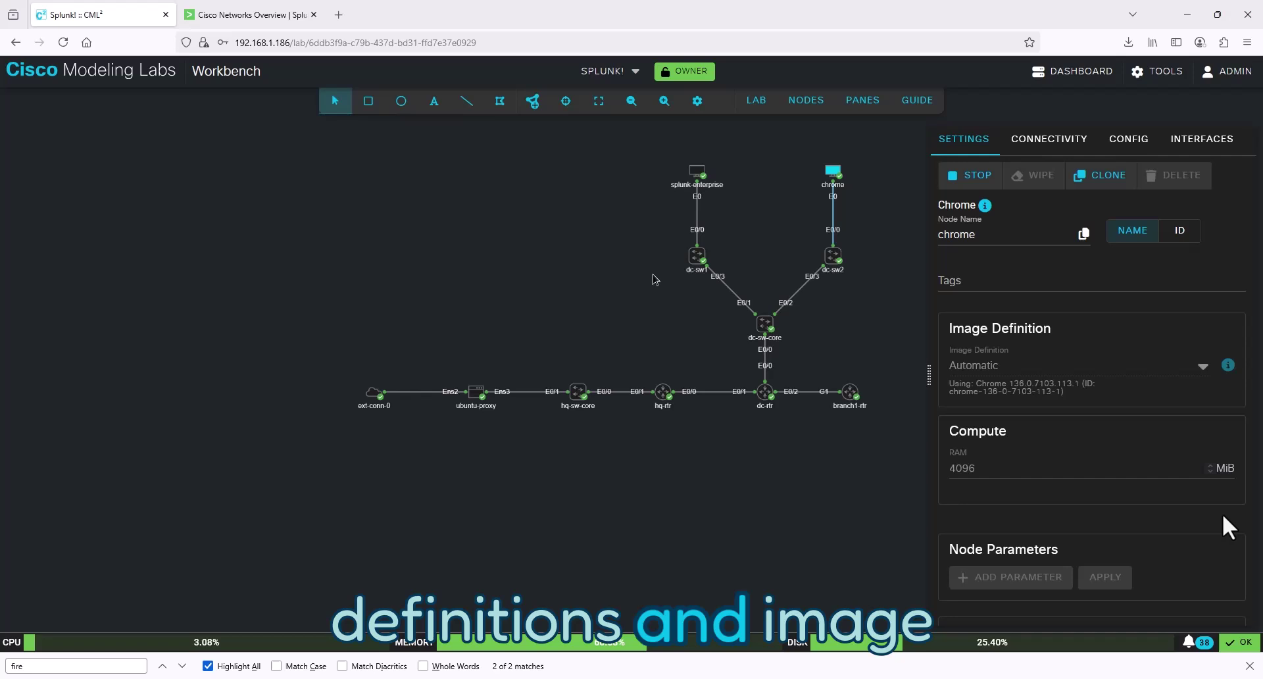
{"action": "left_click", "coordinate": [696, 489]}
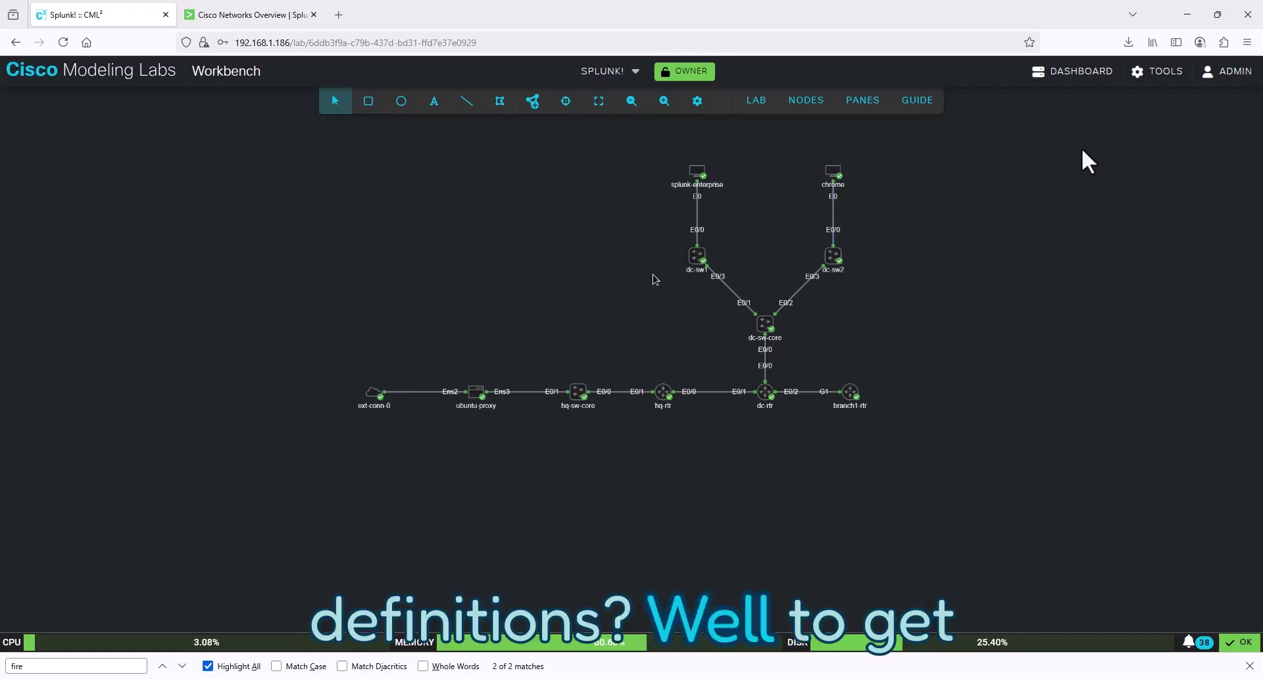
- Go to Tools > Node and Image Definitions and start a node definition import
{"action": "left_click", "coordinate": [1152, 74]}
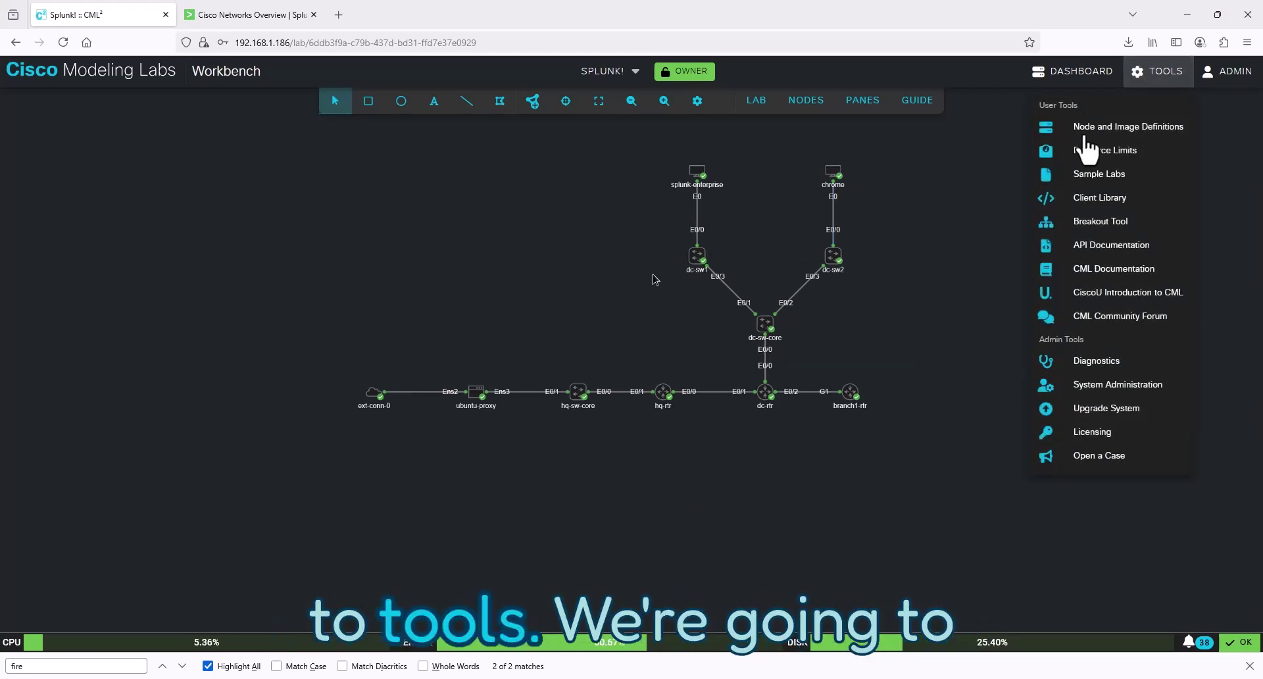
{"action": "left_click", "coordinate": [1087, 126]}
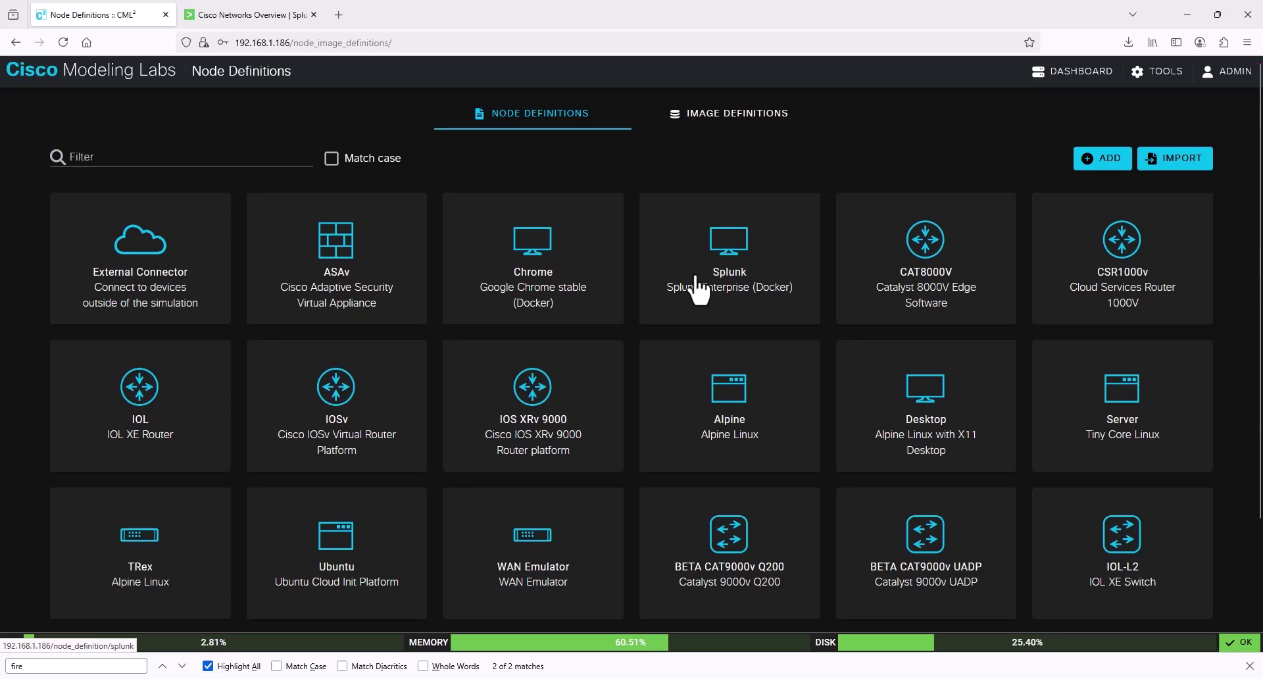
{"action": "left_click", "coordinate": [1163, 168]}
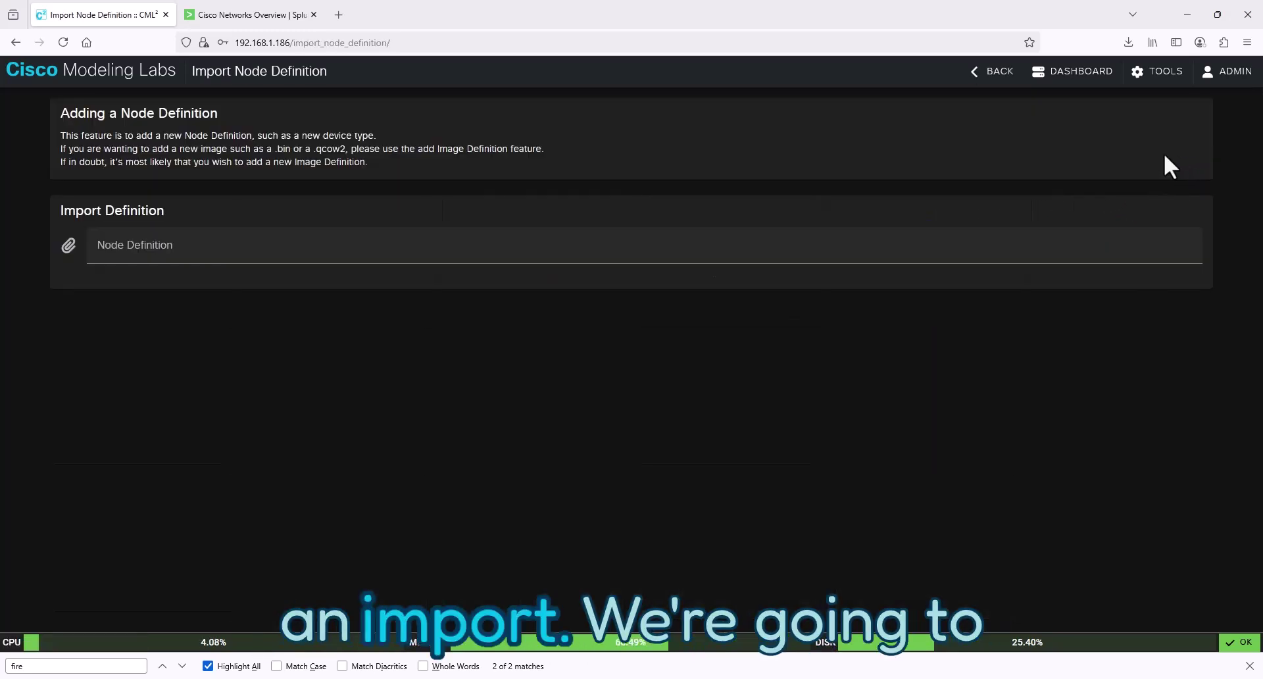
- Upload firefox.yaml from the REFPLAT disc's node-definitions folder and open the new Firefox definition
{"action": "left_click", "coordinate": [188, 253]}
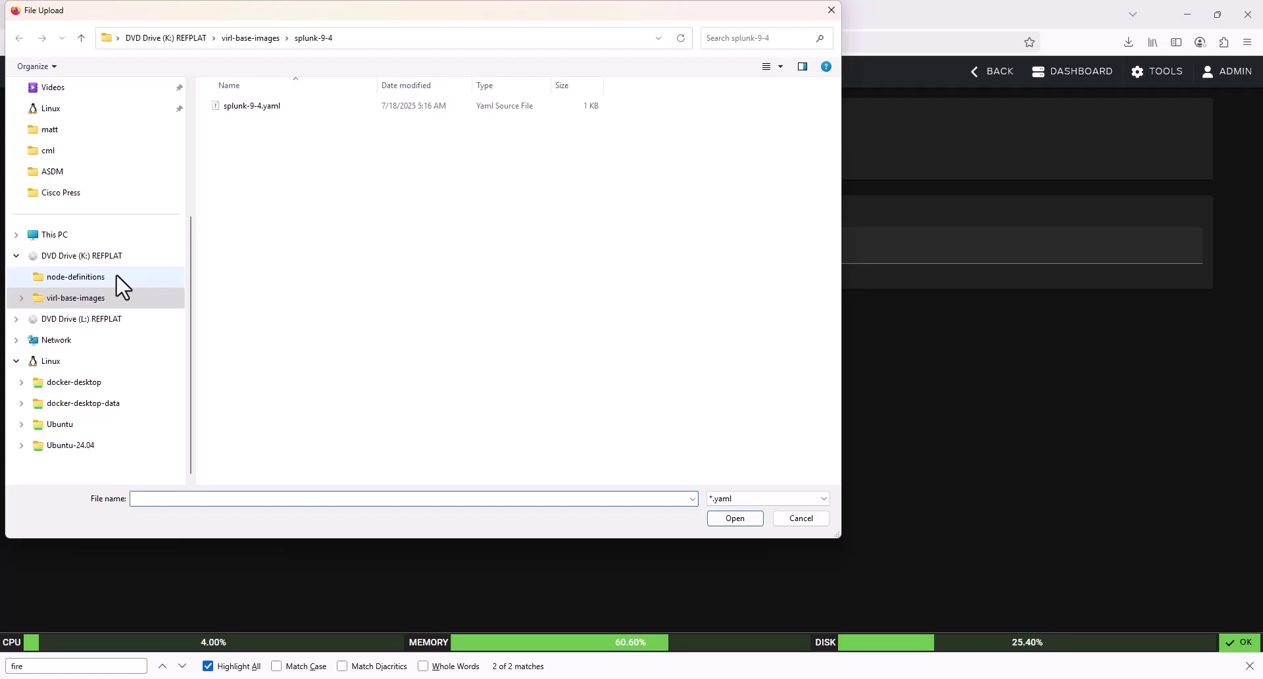
{"action": "left_click", "coordinate": [79, 320]}
{"action": "double_click", "coordinate": [259, 107]}
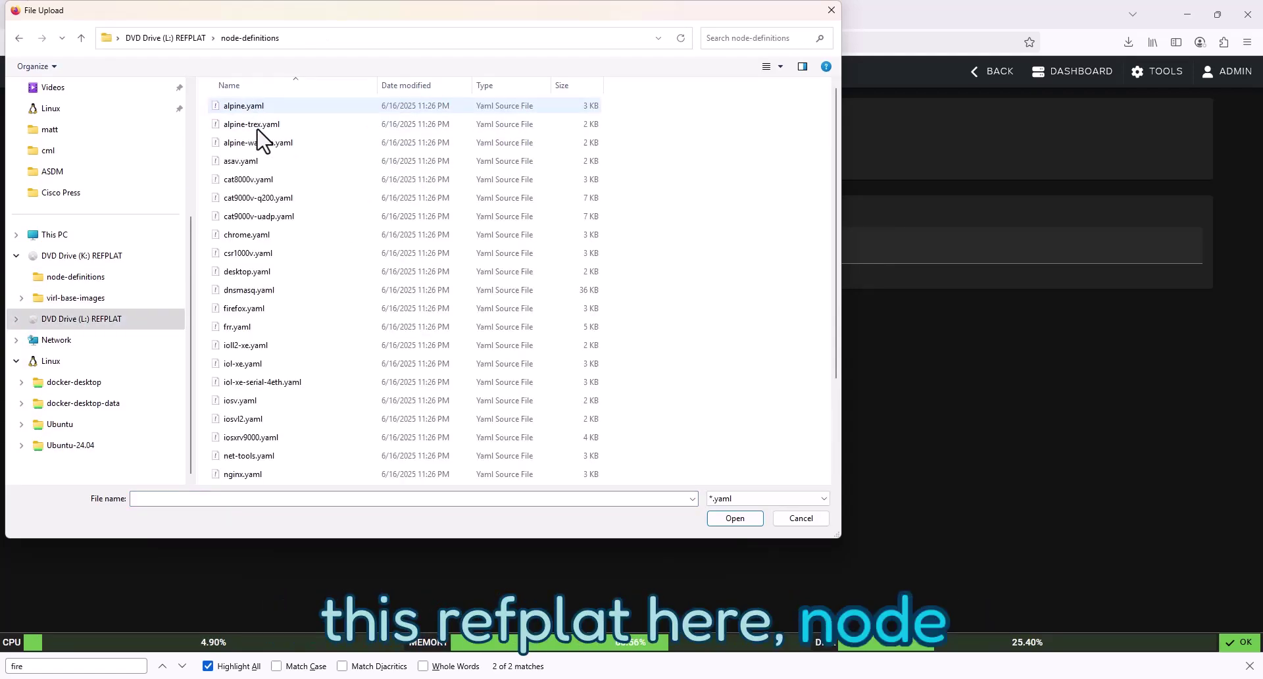
{"action": "scroll", "coordinate": [263, 243], "scroll_direction": "down", "scroll_amount": 3}
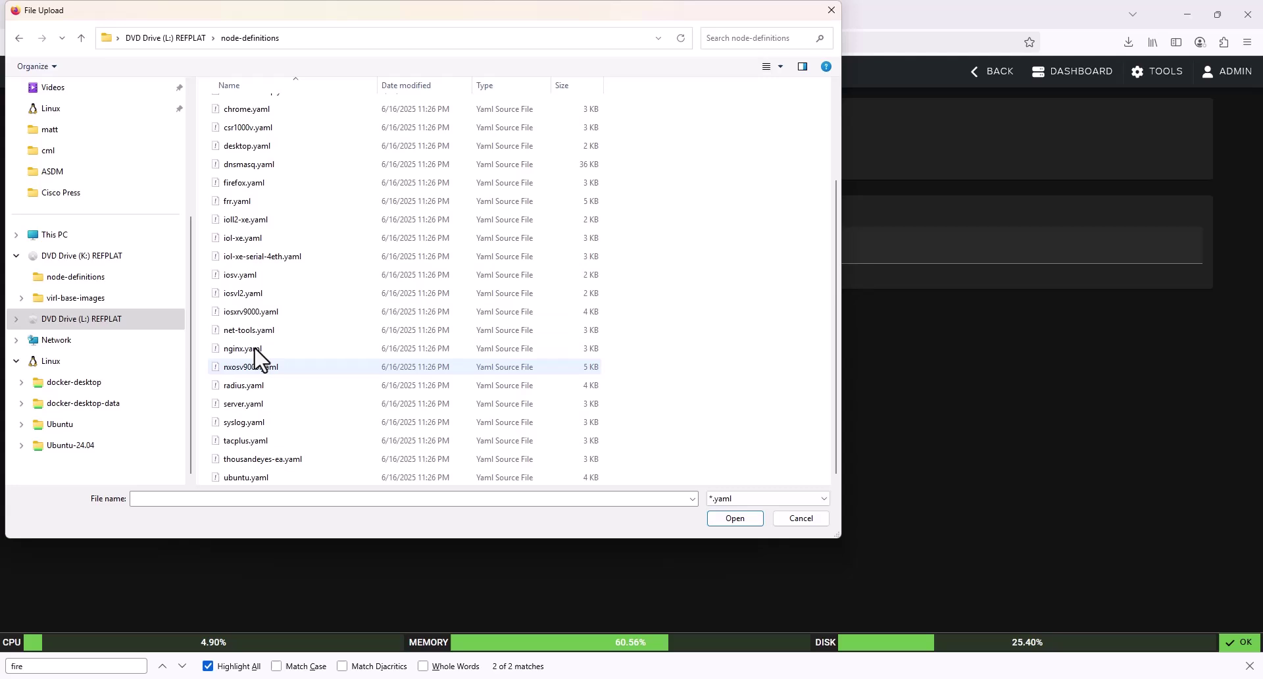
{"action": "double_click", "coordinate": [253, 184]}
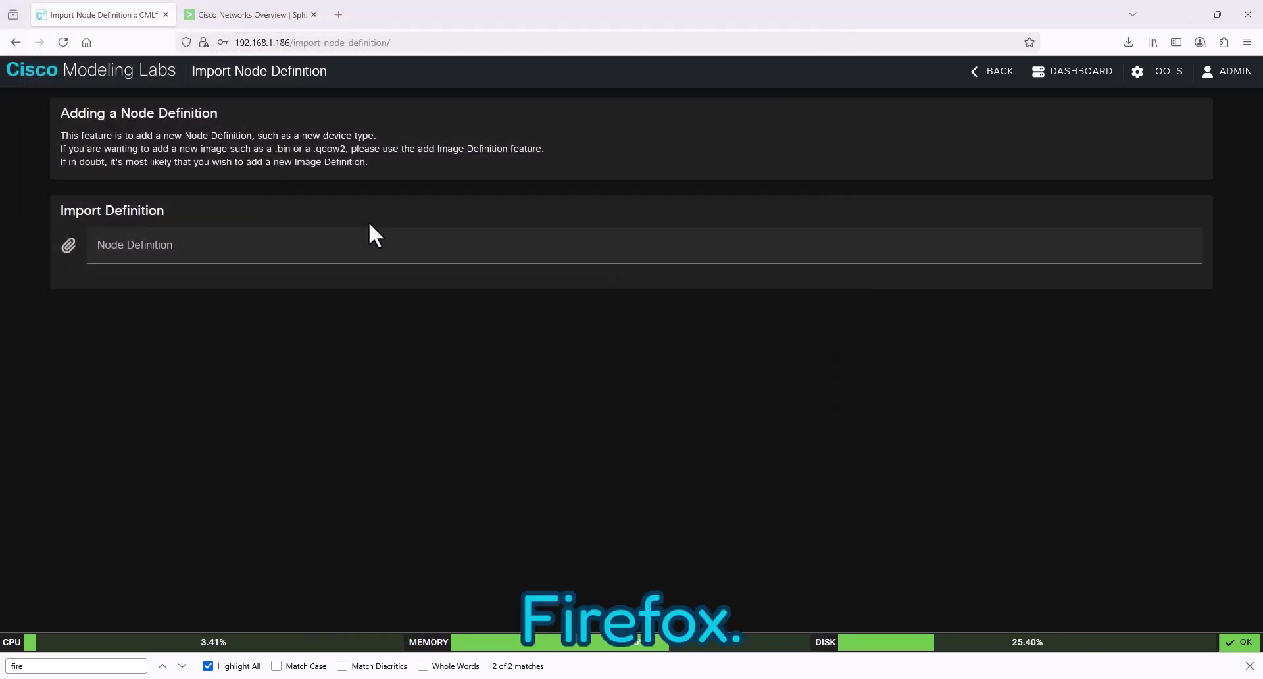
{"action": "left_click", "coordinate": [155, 306]}
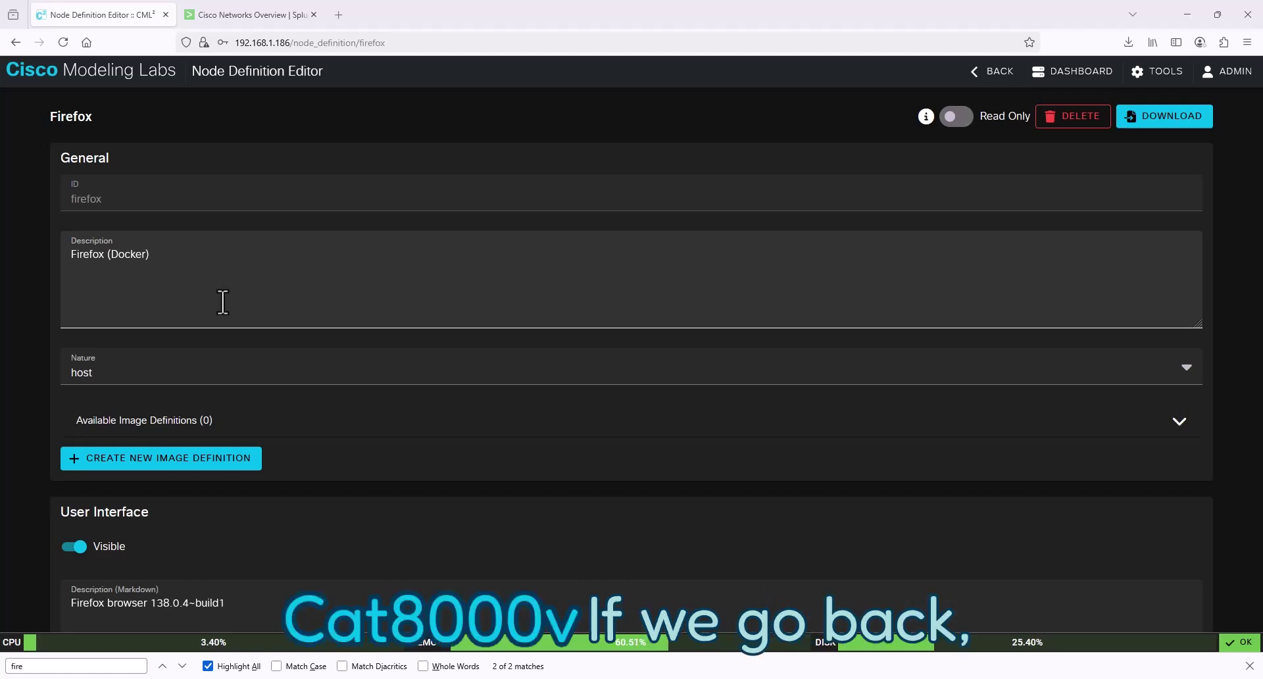
- Return to the Node and Image Definitions overview and scroll down to the Firefox card
{"action": "left_click", "coordinate": [1174, 76]}
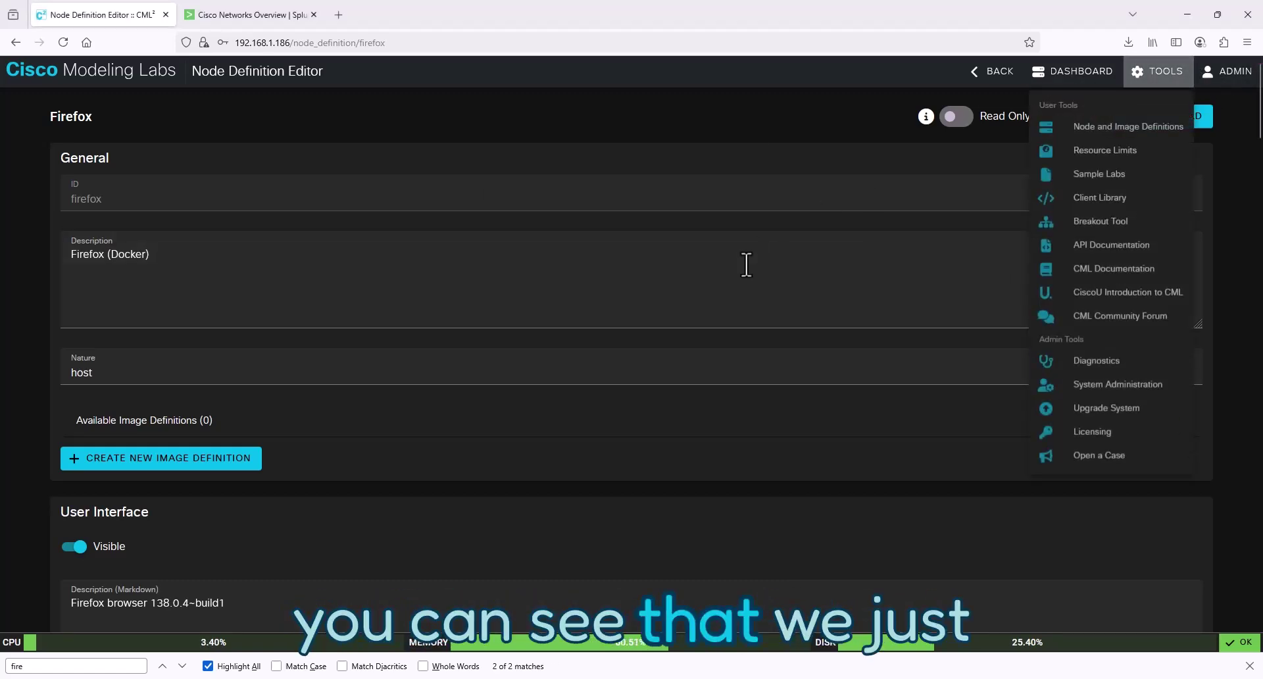
{"action": "left_click", "coordinate": [1108, 129]}
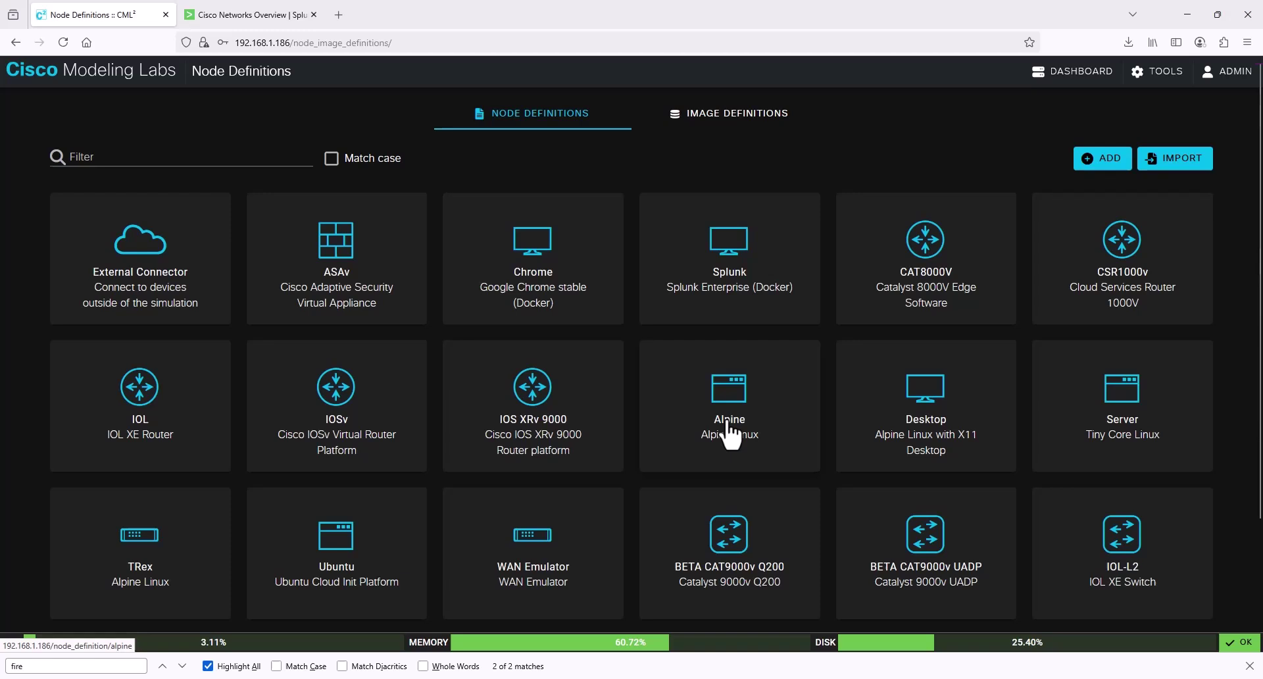
{"action": "scroll", "coordinate": [729, 434], "scroll_direction": "down", "scroll_amount": 2}
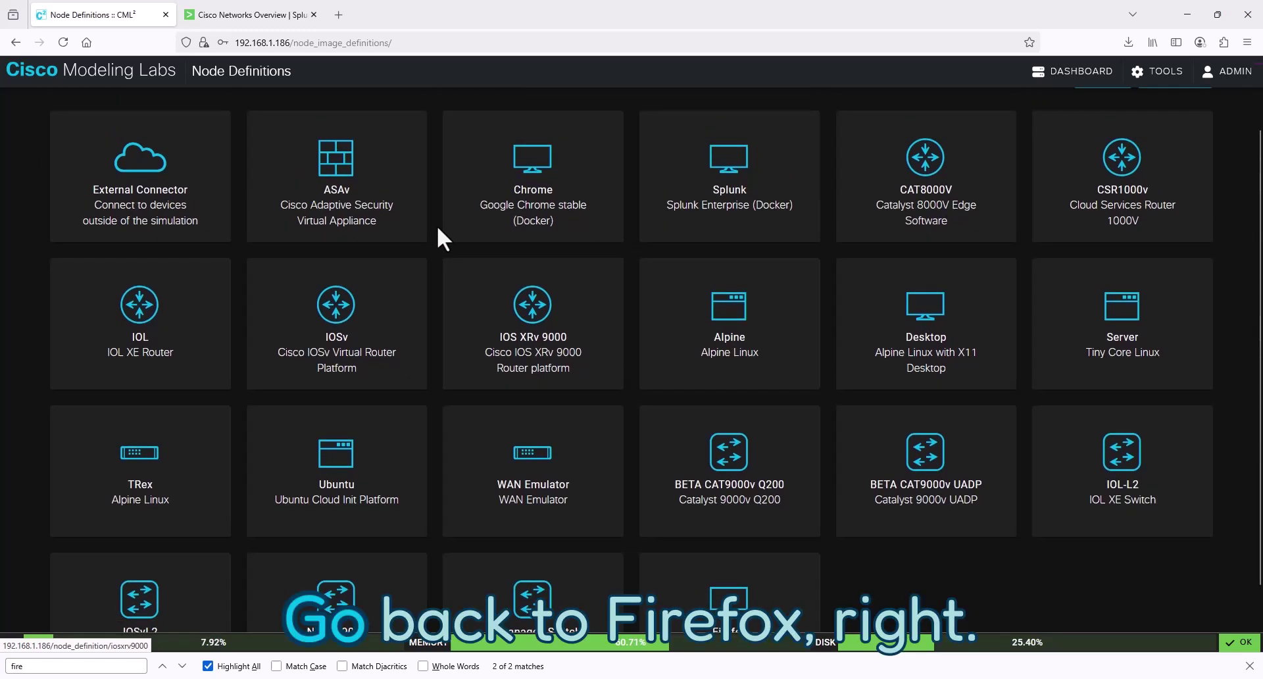
{"action": "scroll", "coordinate": [437, 237], "scroll_direction": "down", "scroll_amount": 1}
- Open the Firefox node definition and scroll through its settings, interfaces and boot fields
{"action": "left_click", "coordinate": [754, 560]}
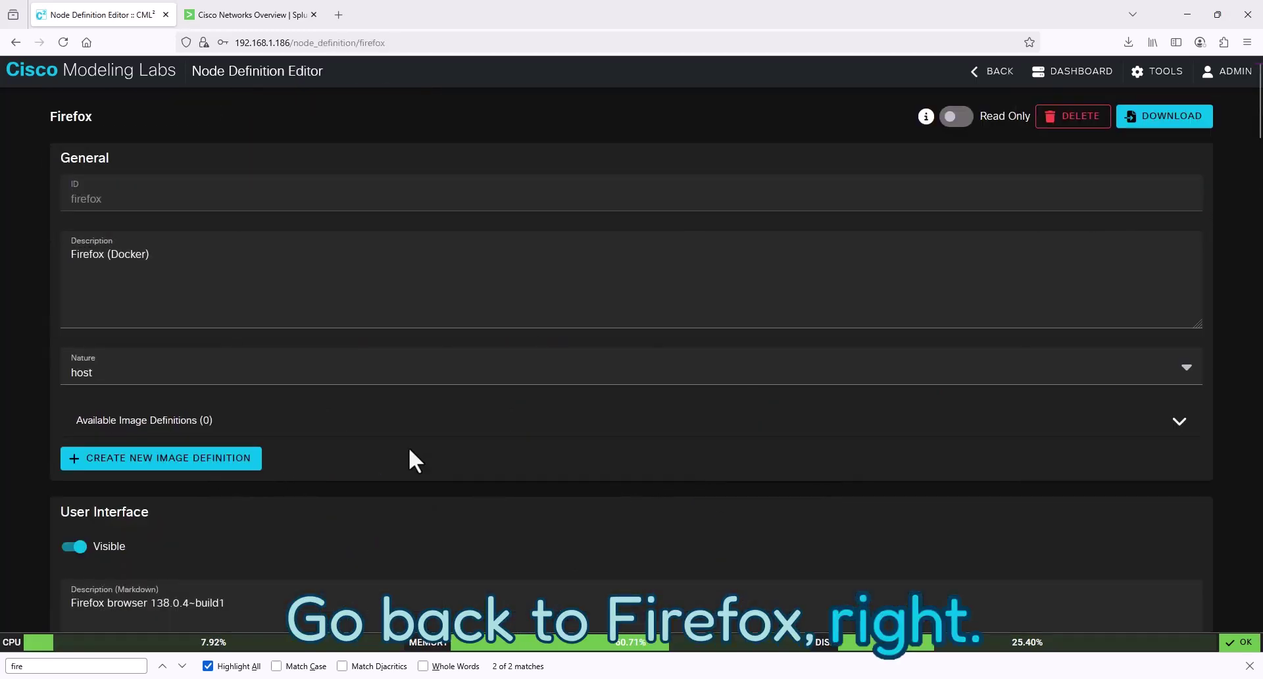
{"action": "scroll", "coordinate": [239, 375], "scroll_direction": "down", "scroll_amount": 1}
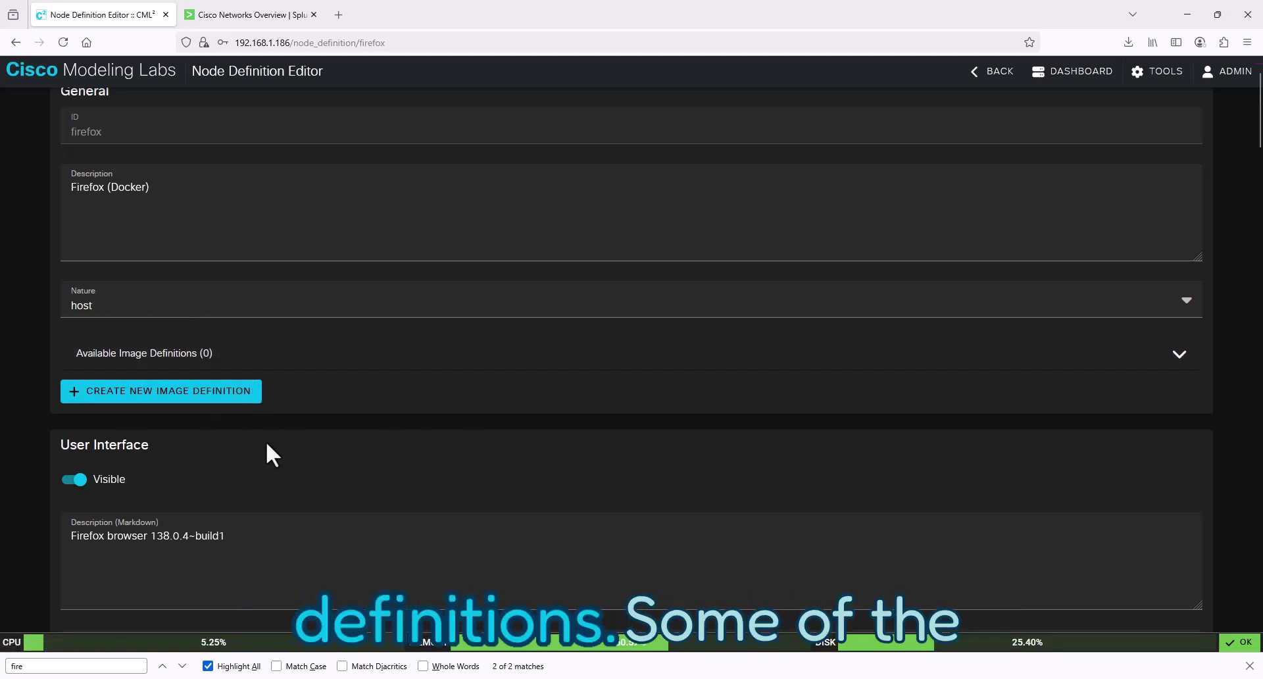
{"action": "scroll", "coordinate": [246, 461], "scroll_direction": "down", "scroll_amount": 3}
{"action": "scroll", "coordinate": [246, 460], "scroll_direction": "down", "scroll_amount": 3}
{"action": "scroll", "coordinate": [223, 393], "scroll_direction": "down", "scroll_amount": 5}
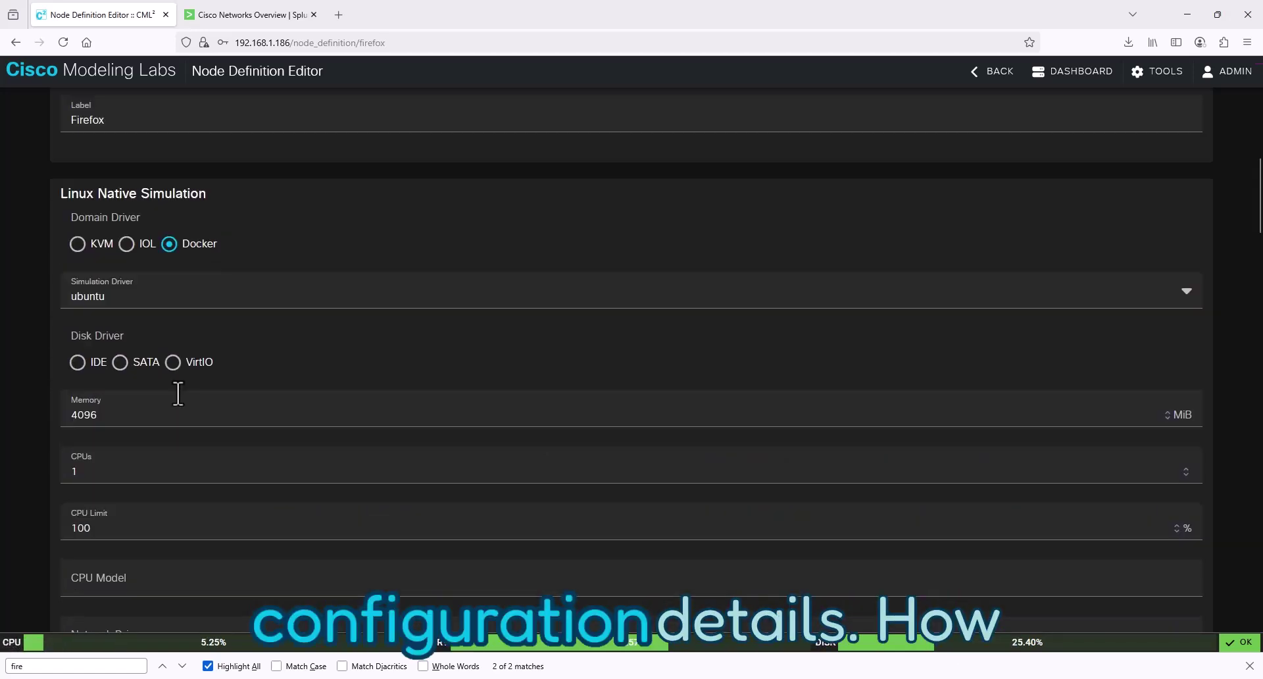
{"action": "scroll", "coordinate": [224, 359], "scroll_direction": "down", "scroll_amount": 8}
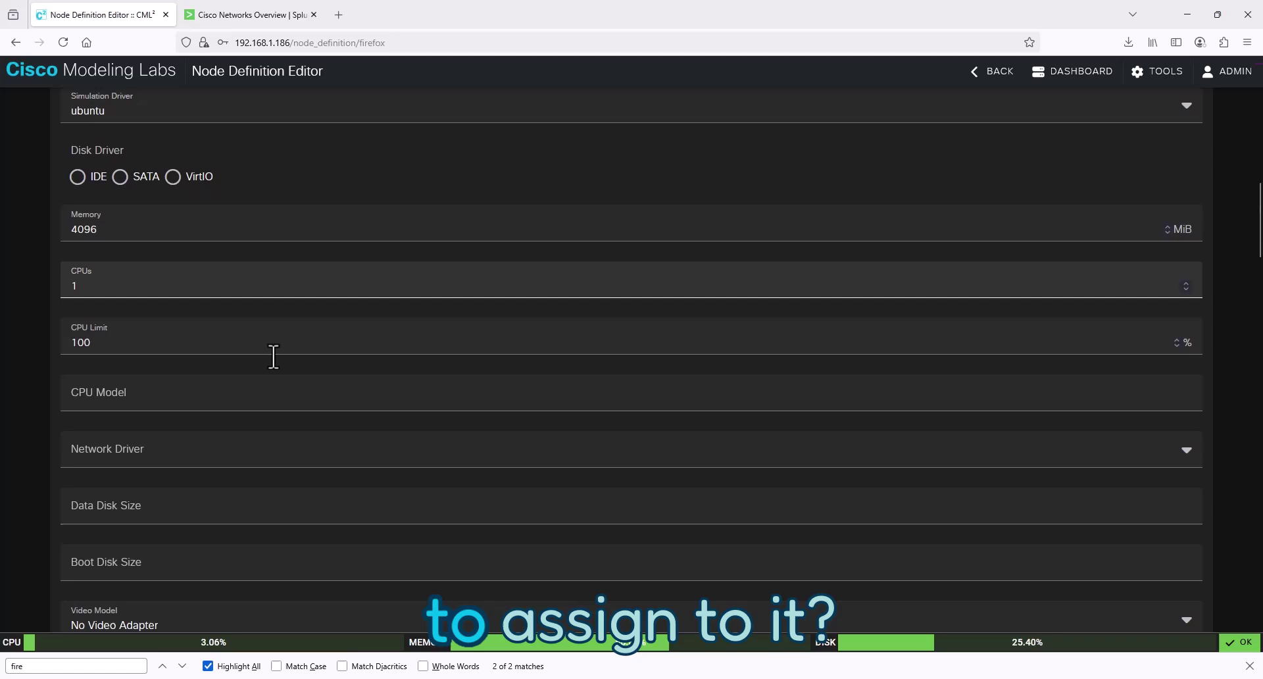
{"action": "scroll", "coordinate": [117, 416], "scroll_direction": "down", "scroll_amount": 10}
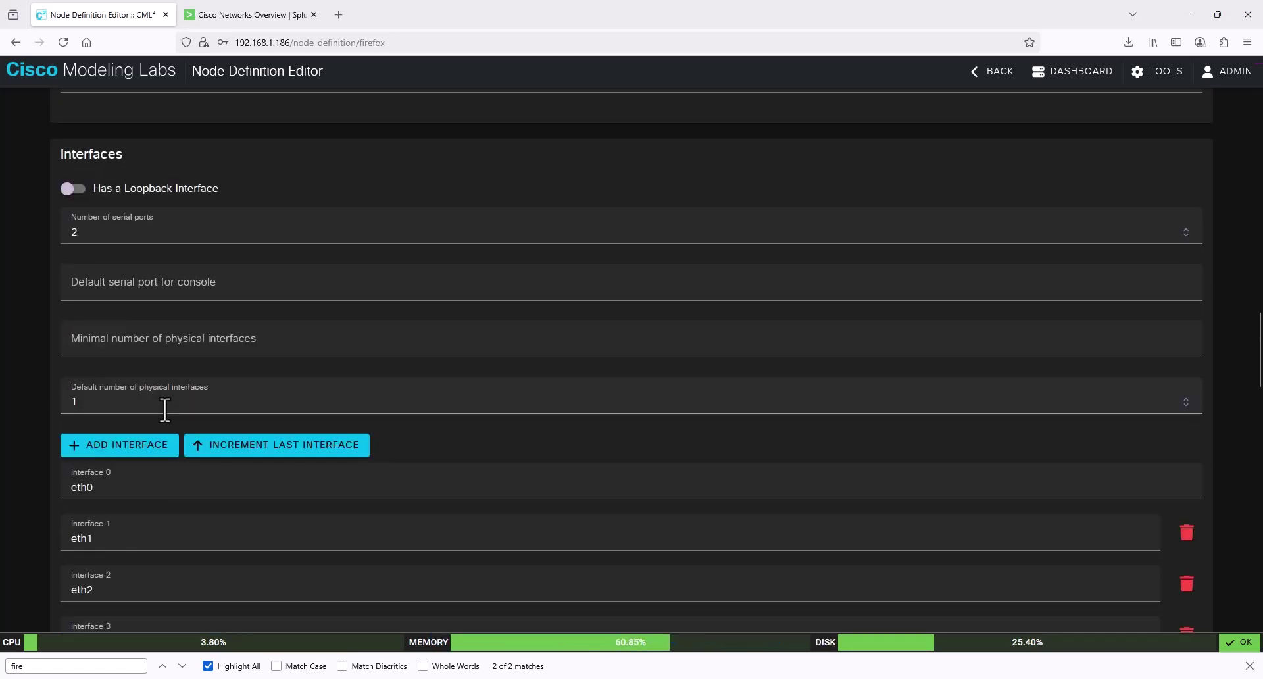
{"action": "scroll", "coordinate": [141, 369], "scroll_direction": "up", "scroll_amount": 2}
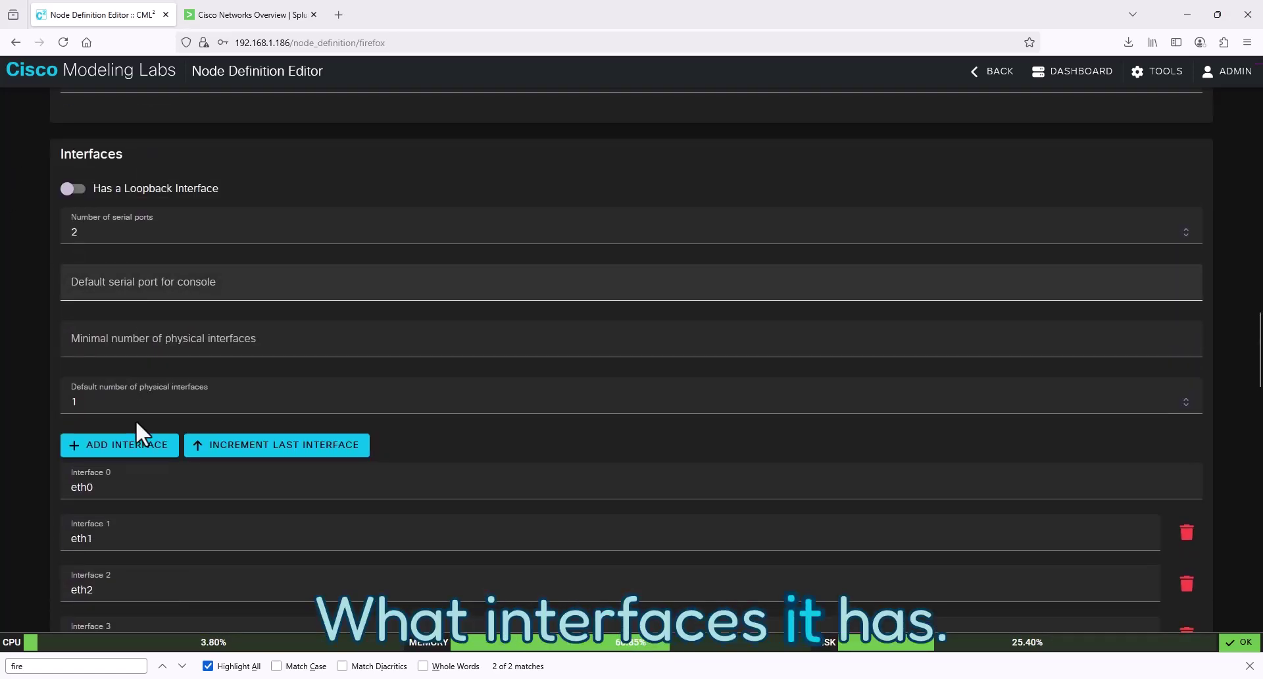
{"action": "scroll", "coordinate": [136, 423], "scroll_direction": "down", "scroll_amount": 4}
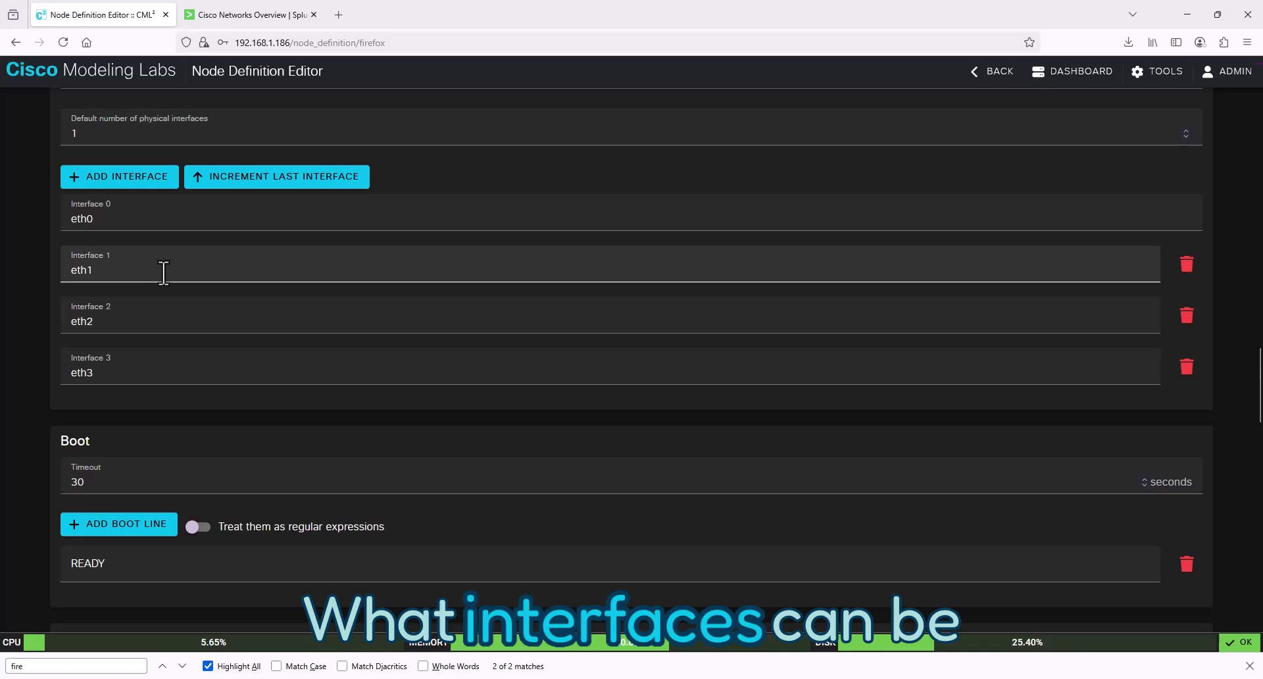
{"action": "scroll", "coordinate": [151, 440], "scroll_direction": "down", "scroll_amount": 5}
{"action": "scroll", "coordinate": [139, 440], "scroll_direction": "down", "scroll_amount": 7}
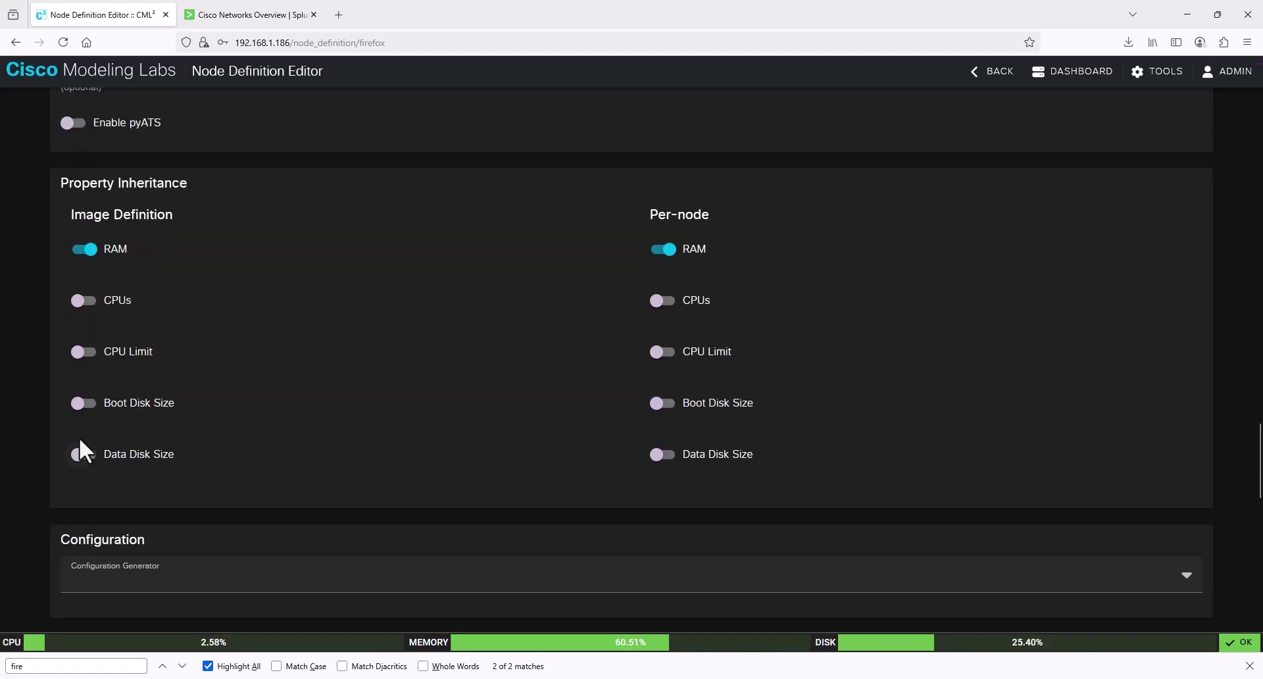
{"action": "scroll", "coordinate": [291, 370], "scroll_direction": "down", "scroll_amount": 8}
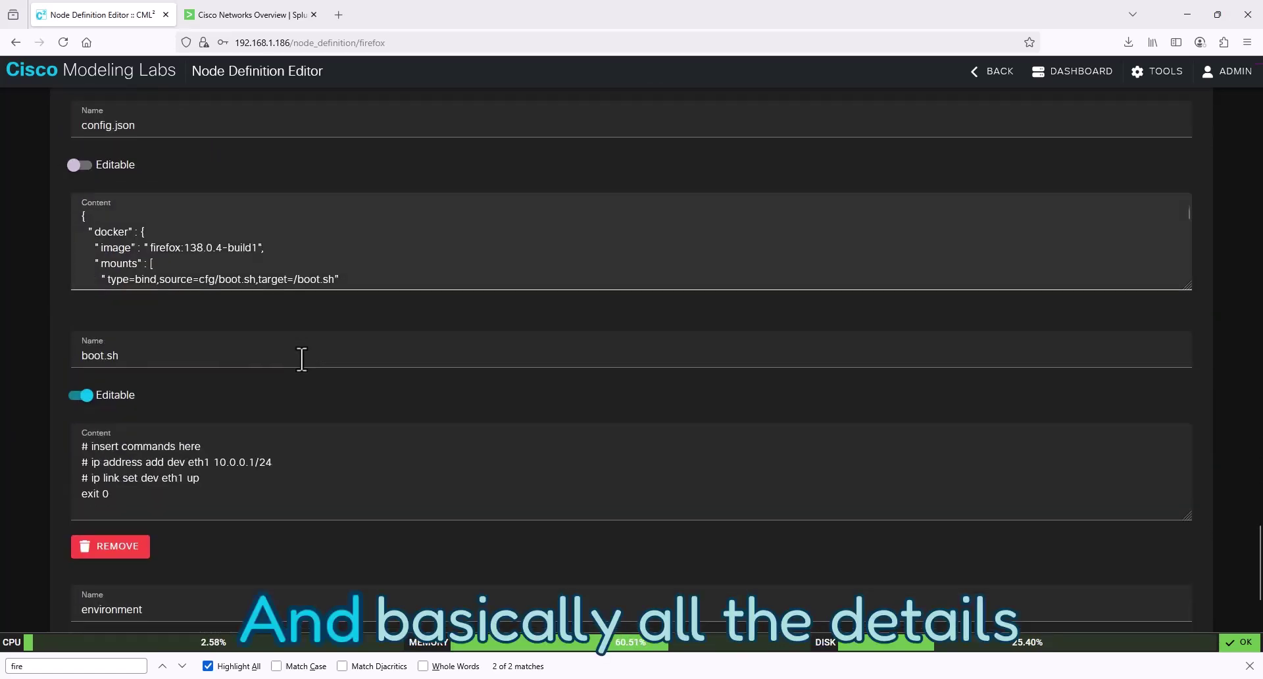
- Highlight the config.json Docker image setting, firefox:138.0.4-build1, and review the remaining files
{"action": "left_click_drag", "start_coordinate": [159, 248], "coordinate": [200, 294]}
{"action": "scroll", "coordinate": [208, 248], "scroll_direction": "down", "scroll_amount": 5}
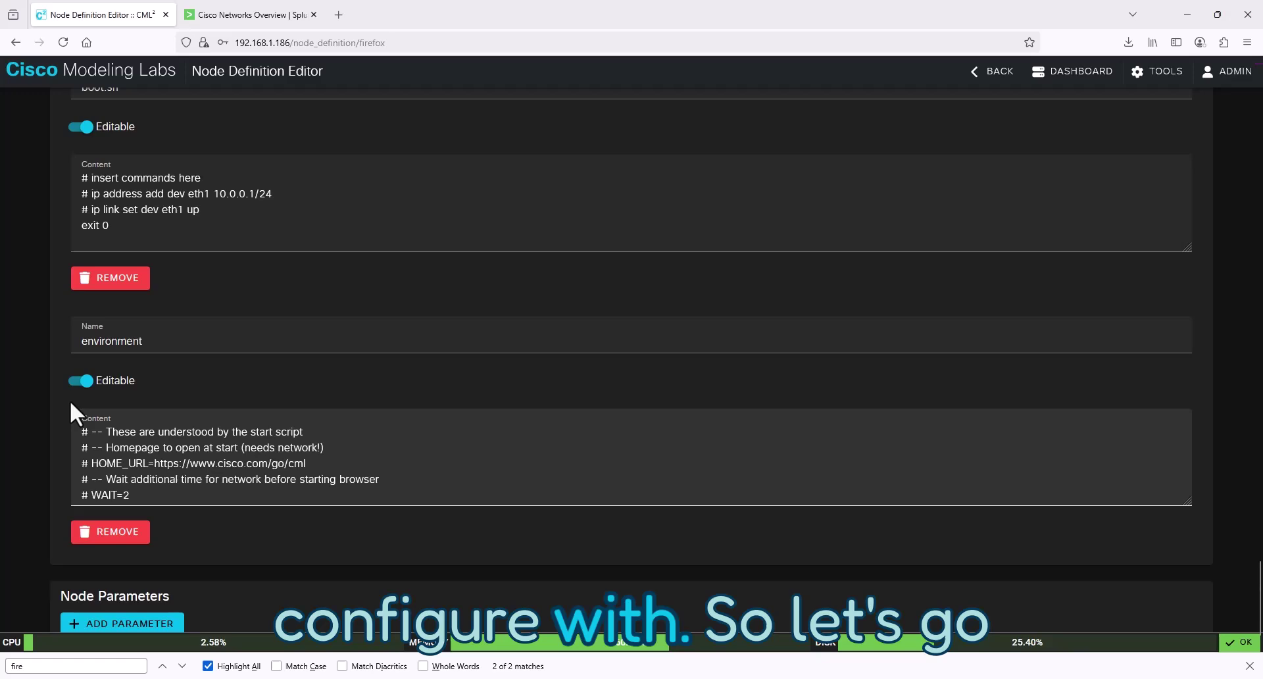
{"action": "scroll", "coordinate": [258, 385], "scroll_direction": "down", "scroll_amount": 15}
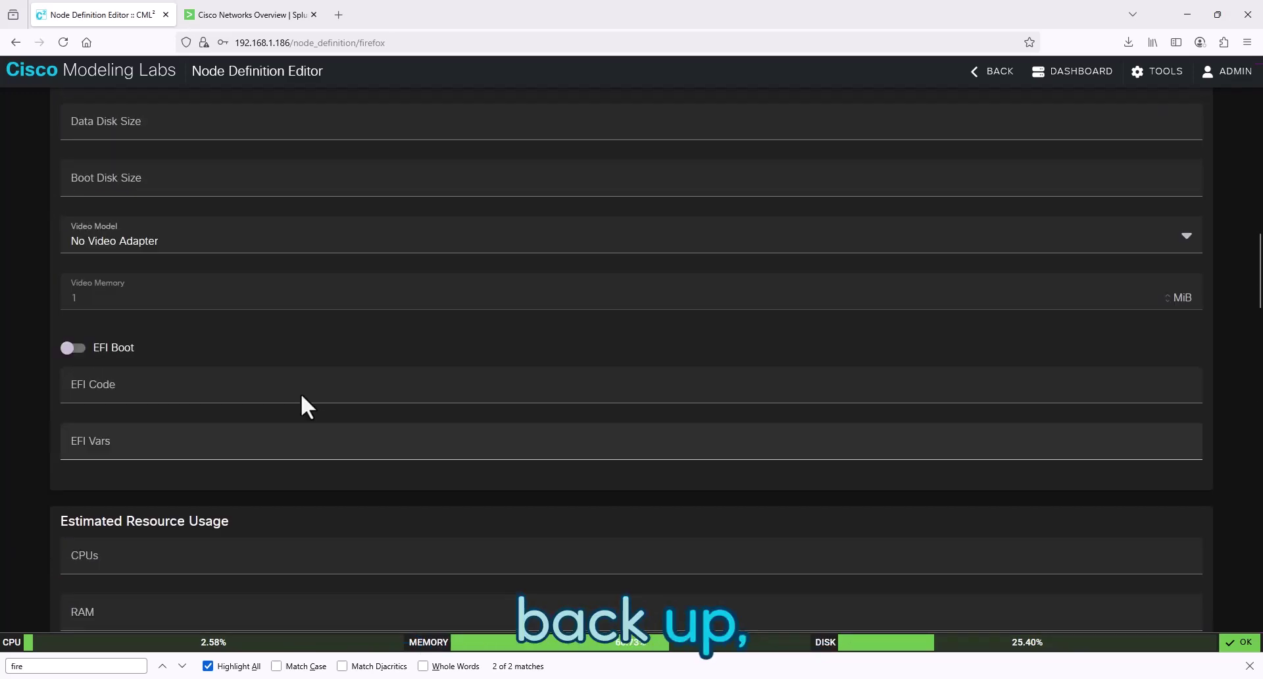
{"action": "scroll", "coordinate": [301, 395], "scroll_direction": "up", "scroll_amount": 12}
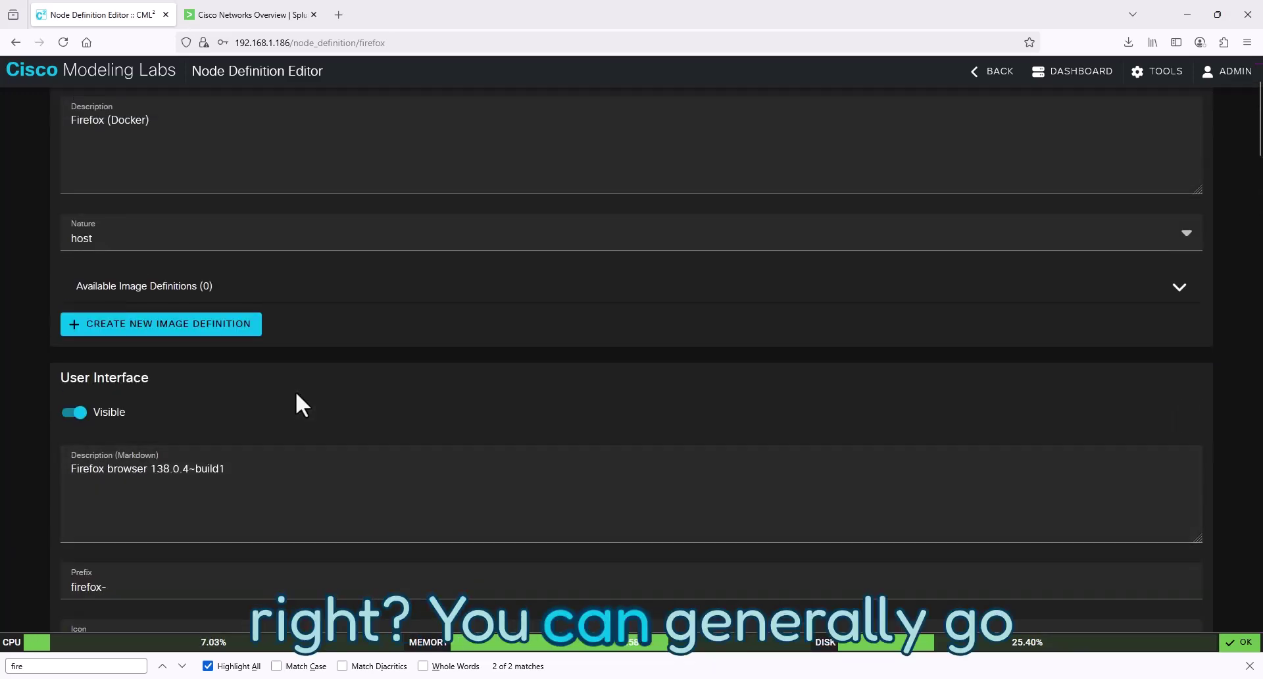
- Search 'cml community github' in a new tab and open the node-definitions arista/veos example
{"action": "key", "text": "ctrl+t"}
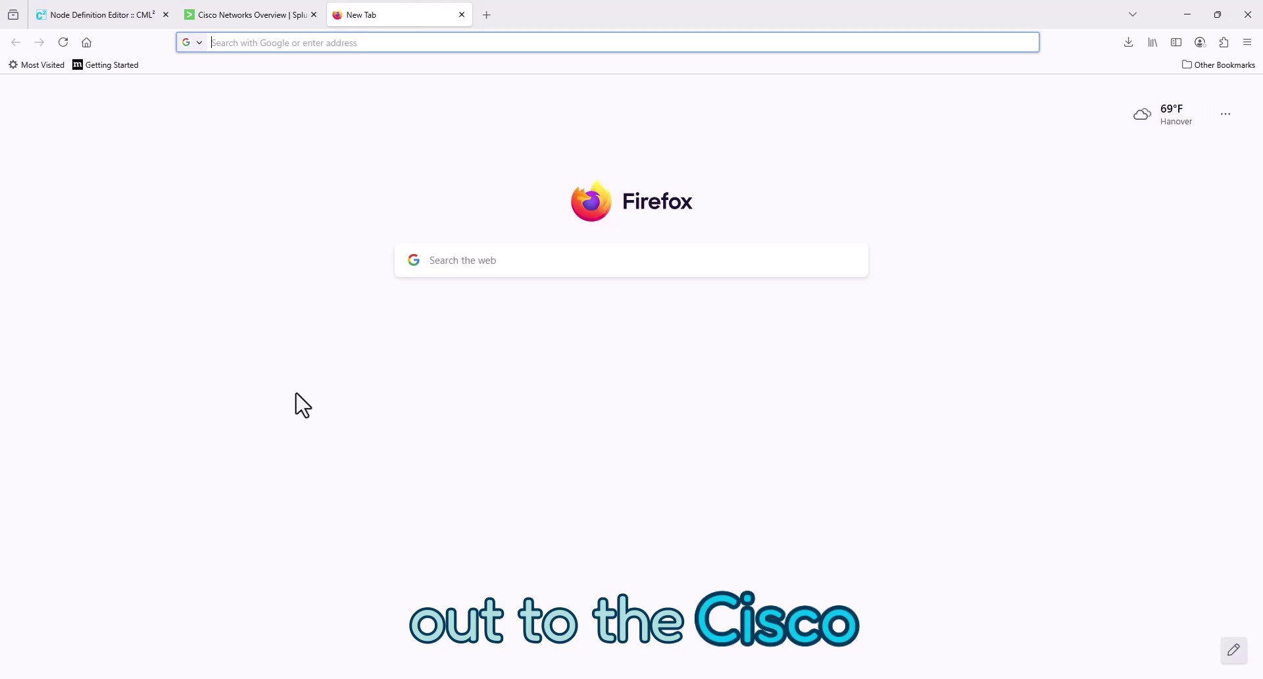
{"action": "type", "text": "cml-community"}
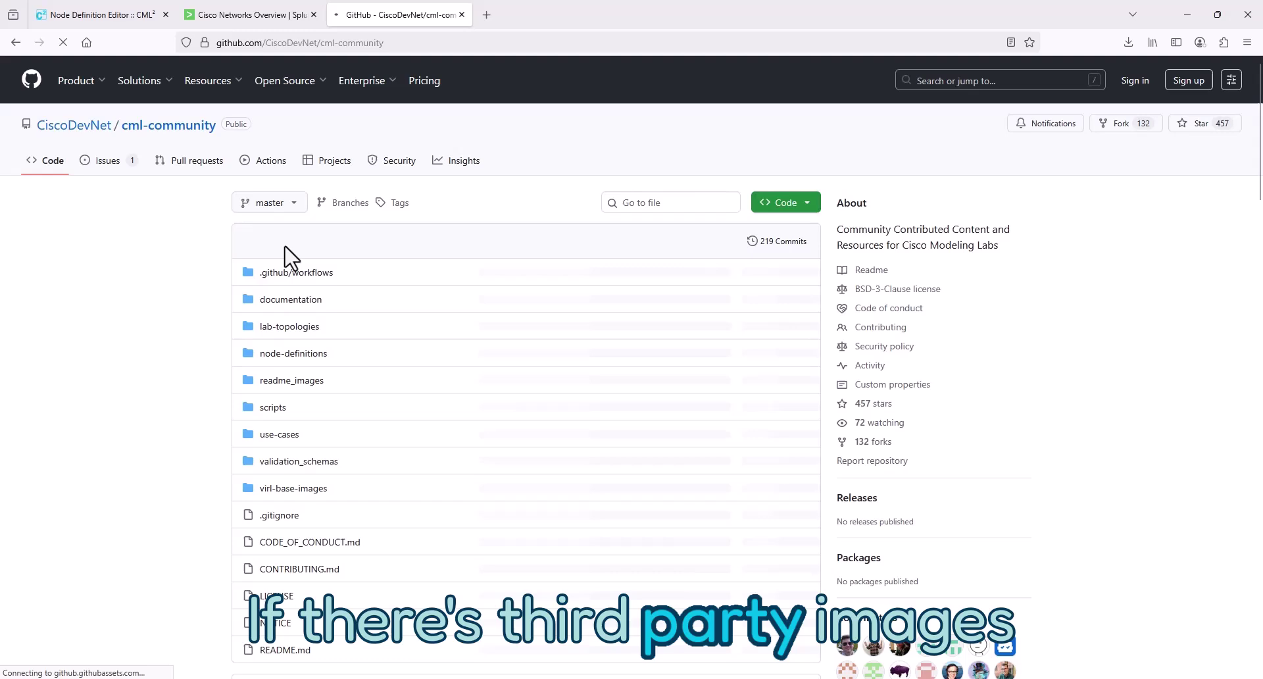
{"action": "left_click", "coordinate": [290, 354]}
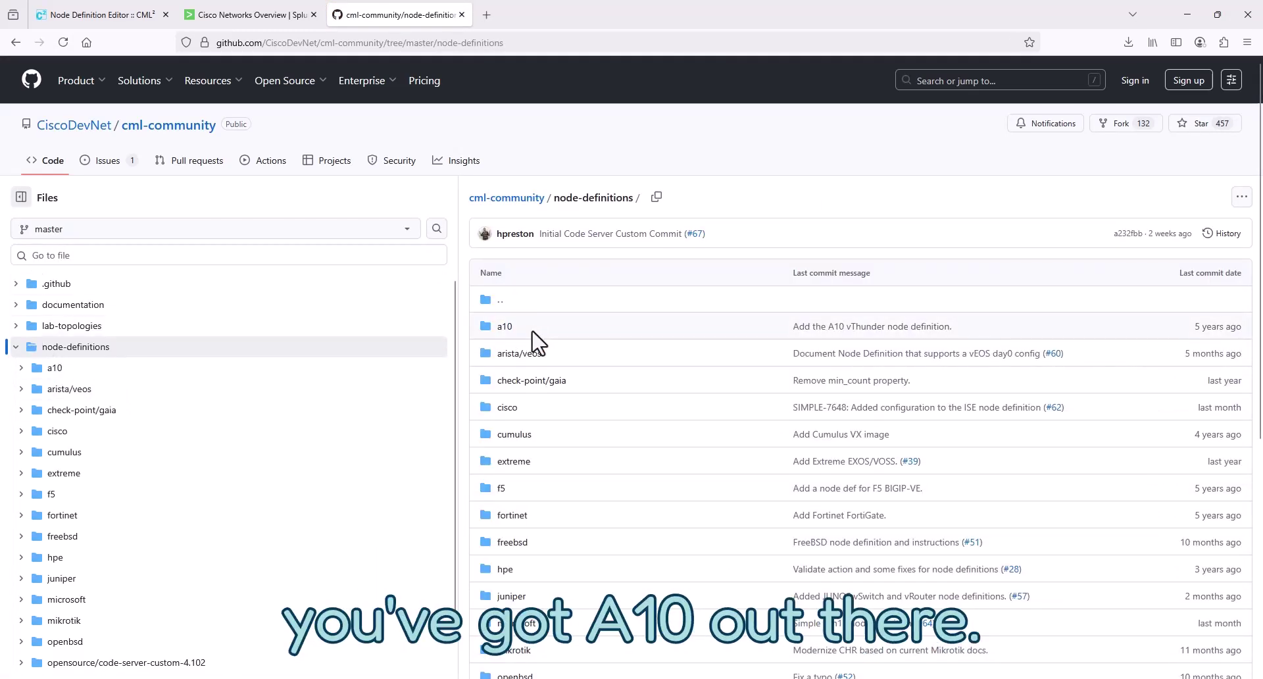
{"action": "scroll", "coordinate": [508, 405], "scroll_direction": "down", "scroll_amount": 2}
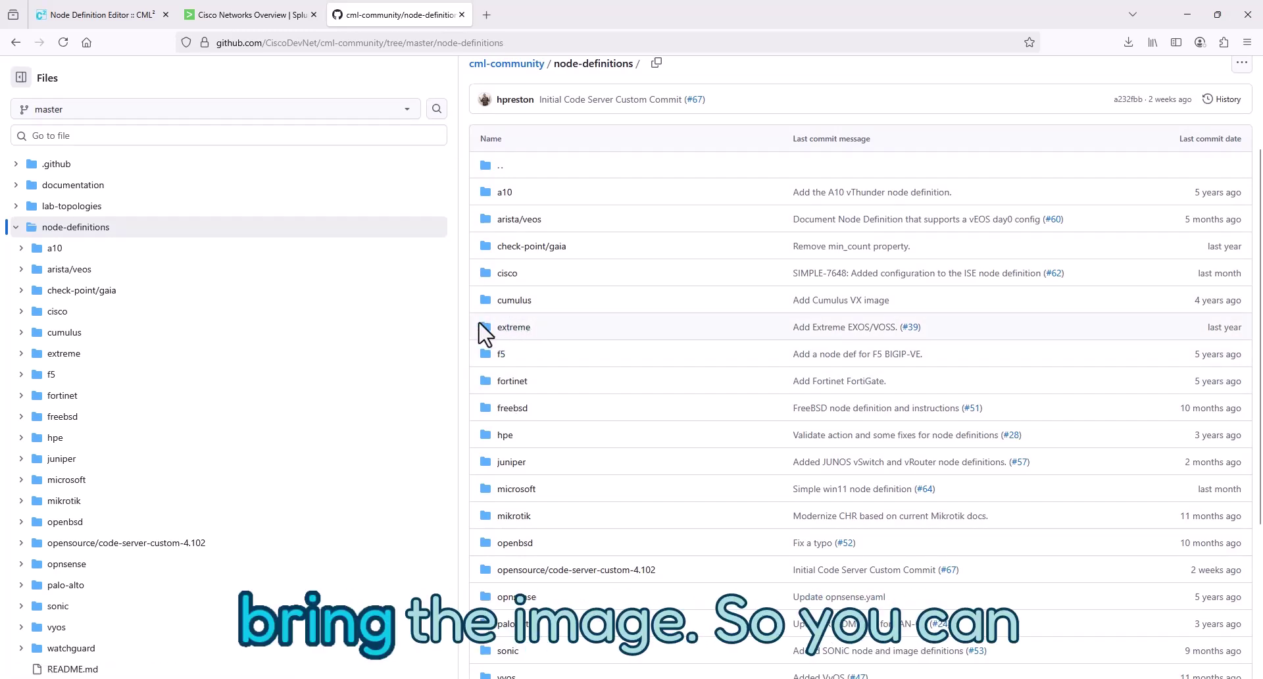
{"action": "left_click", "coordinate": [516, 219]}
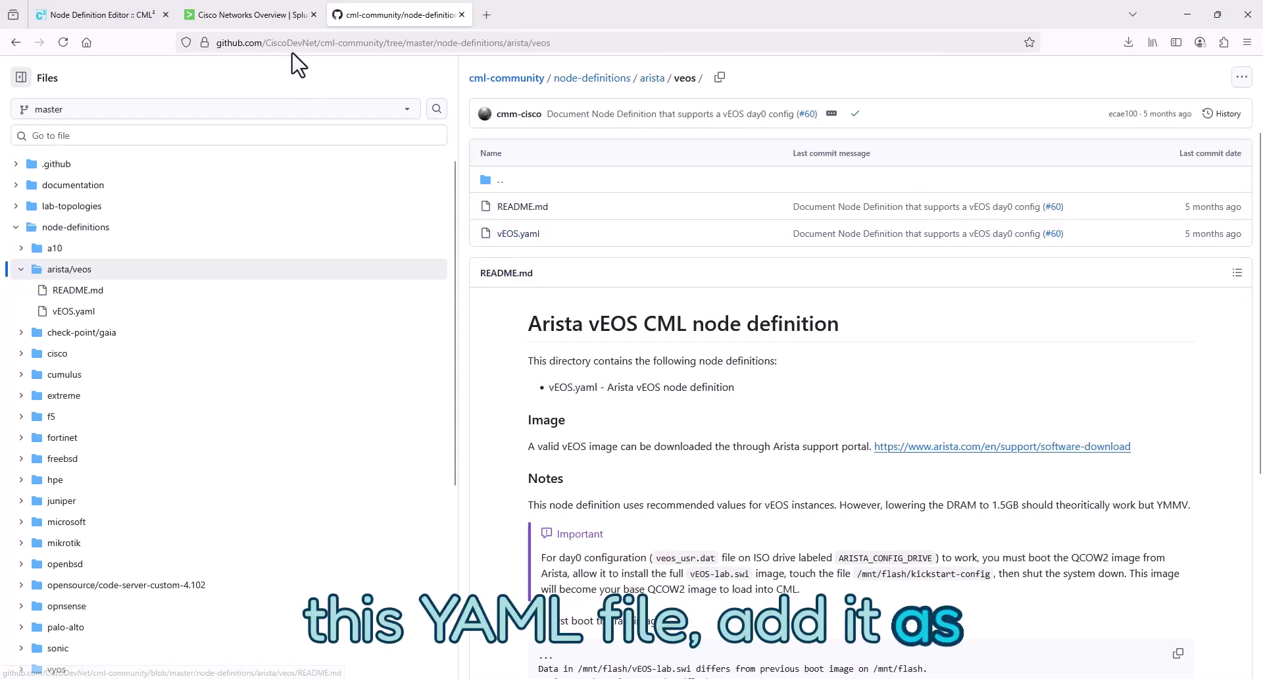
- Back in CML, show the Image Definitions list, including Chrome and Splunk Enterprise 9.4
{"action": "left_click", "coordinate": [157, 21]}
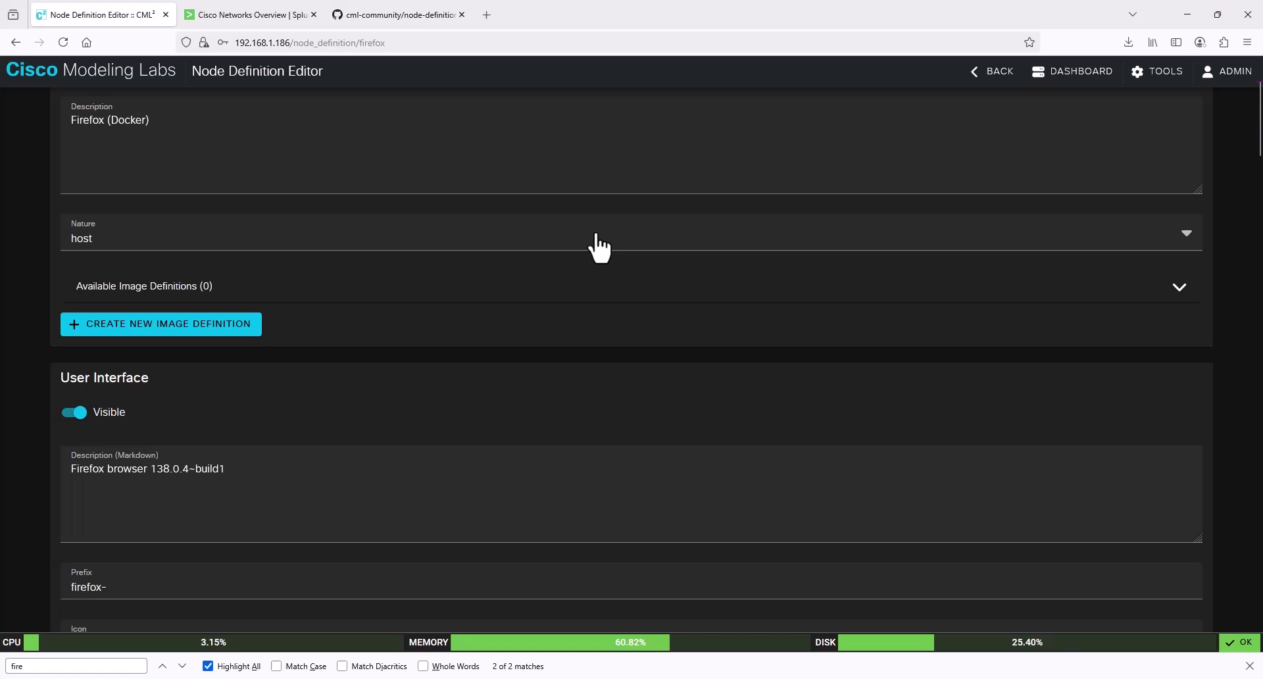
{"action": "scroll", "coordinate": [598, 249], "scroll_direction": "up", "scroll_amount": 2}
{"action": "left_click", "coordinate": [1156, 72]}
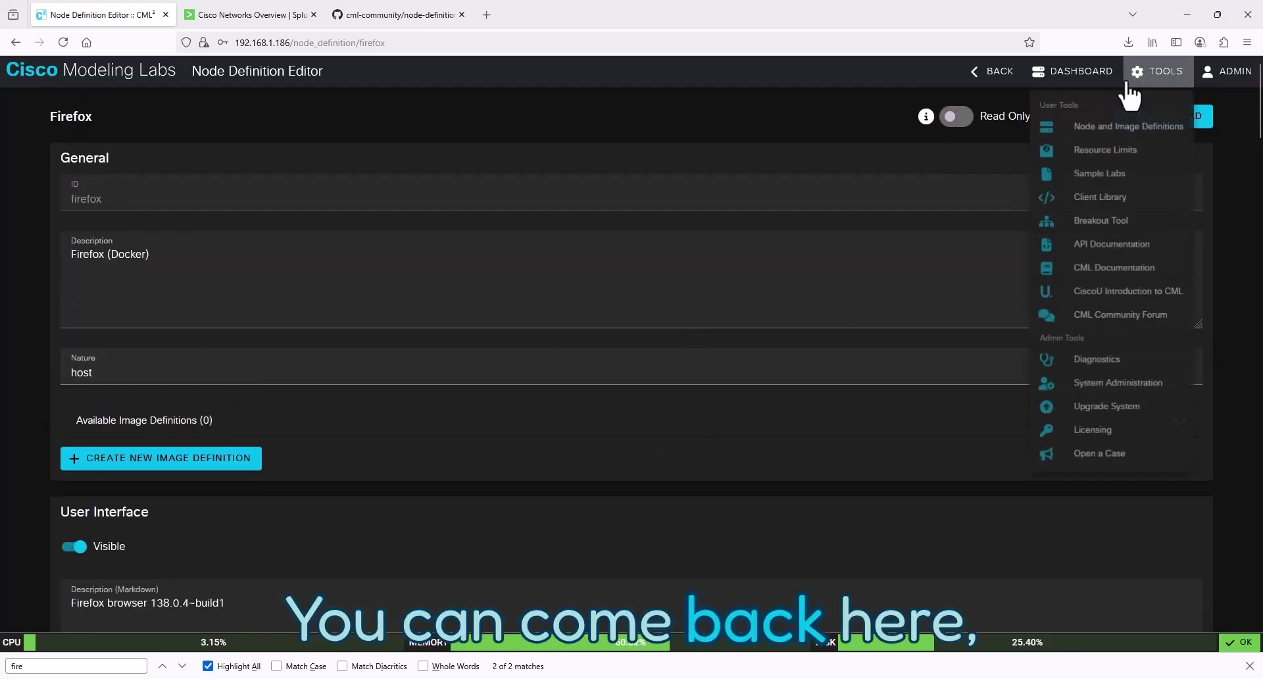
{"action": "left_click", "coordinate": [1127, 128]}
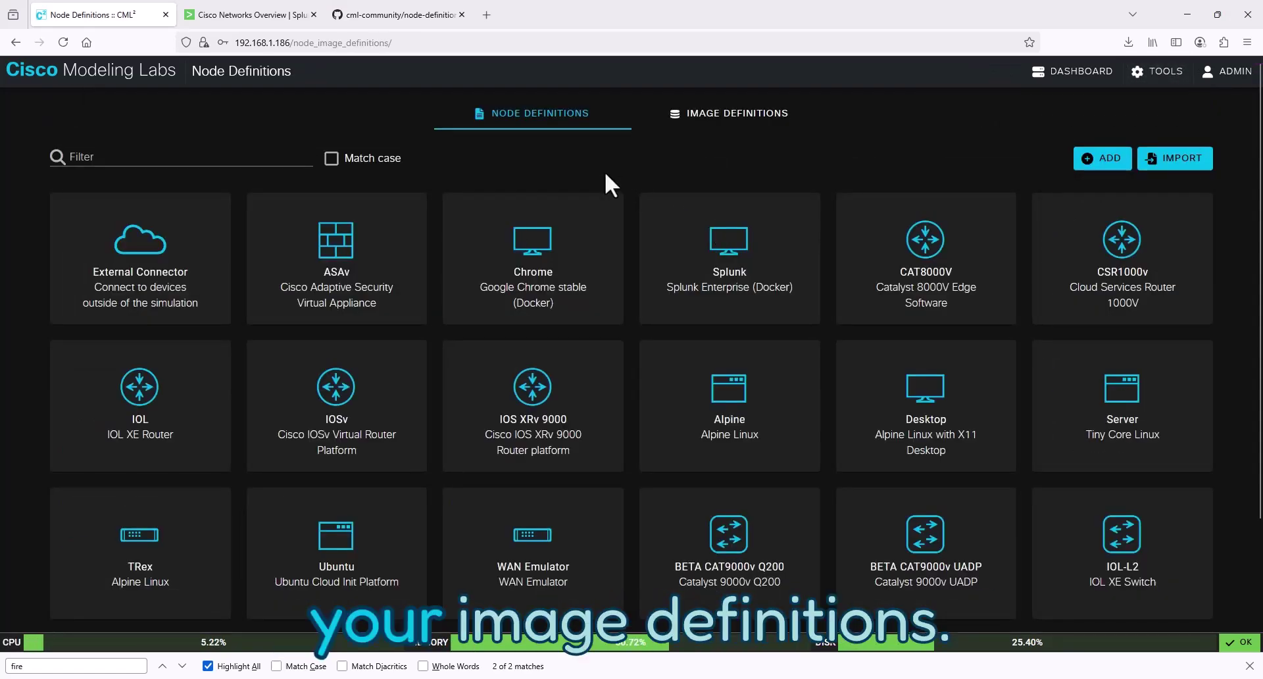
{"action": "left_click", "coordinate": [721, 122]}
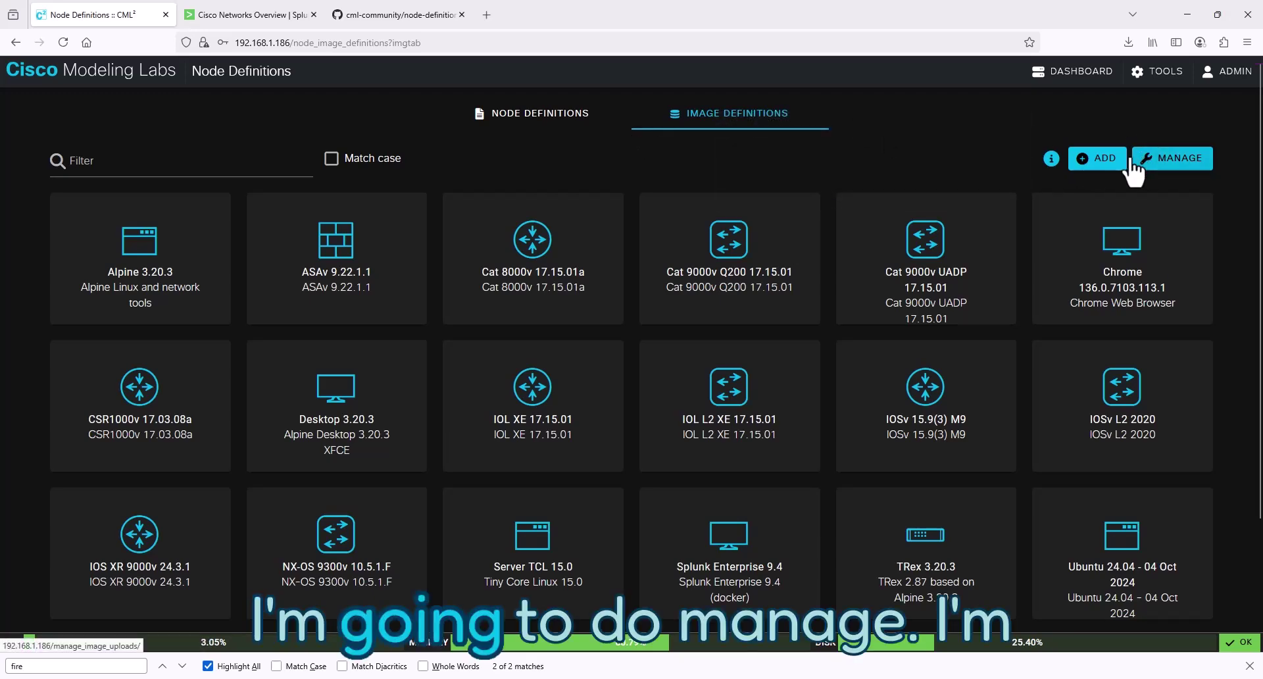
- Delete the previously uploaded Firefox and Splunk image files from the server
{"action": "left_click", "coordinate": [1158, 164]}
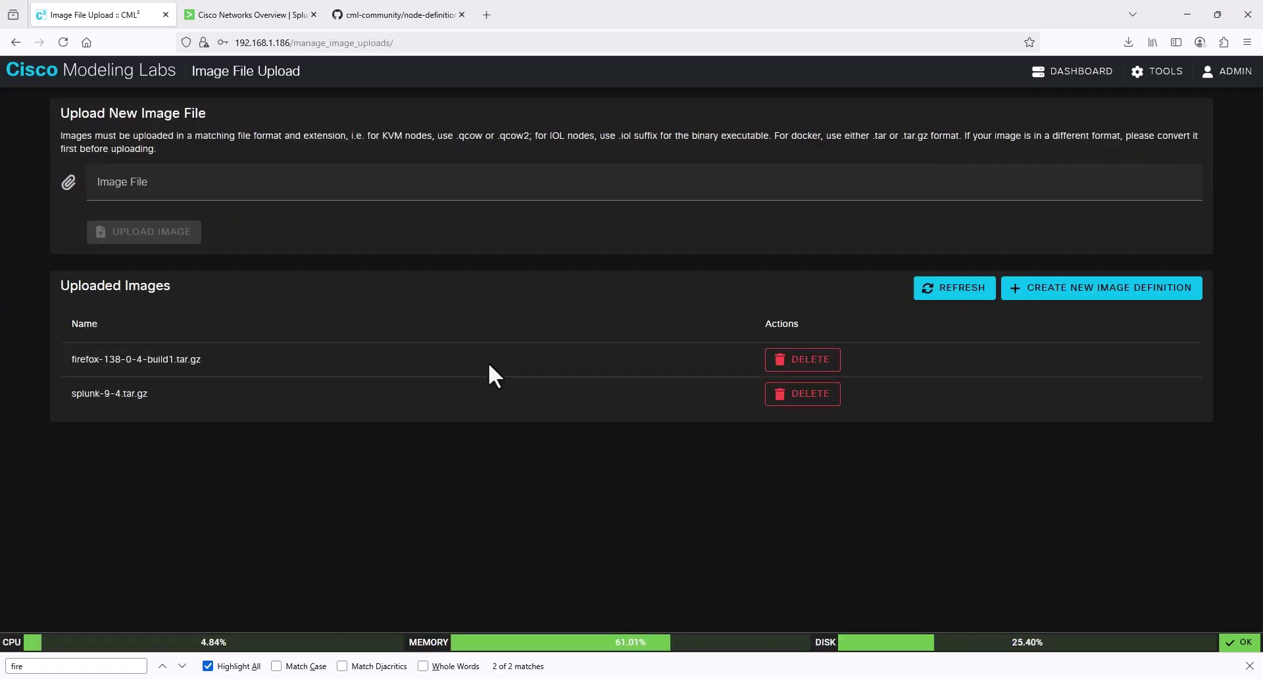
{"action": "left_click", "coordinate": [803, 361]}
{"action": "left_click", "coordinate": [914, 392]}
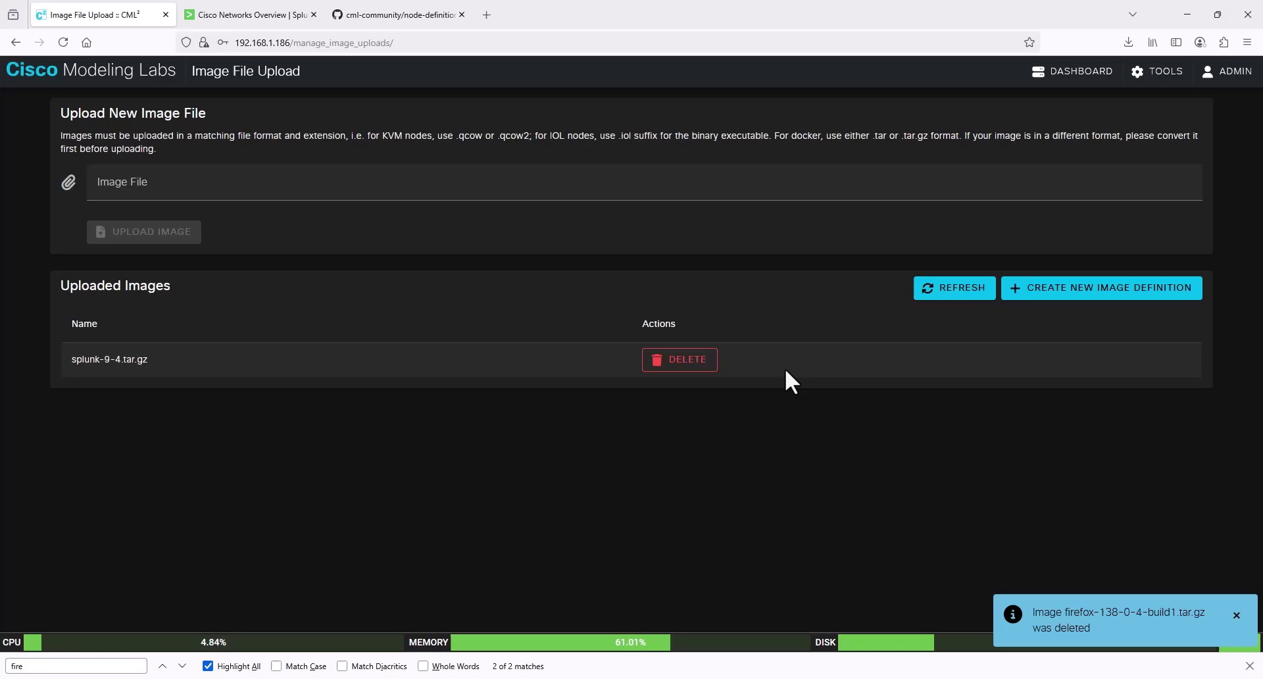
{"action": "left_click", "coordinate": [688, 361]}
{"action": "left_click", "coordinate": [918, 393]}
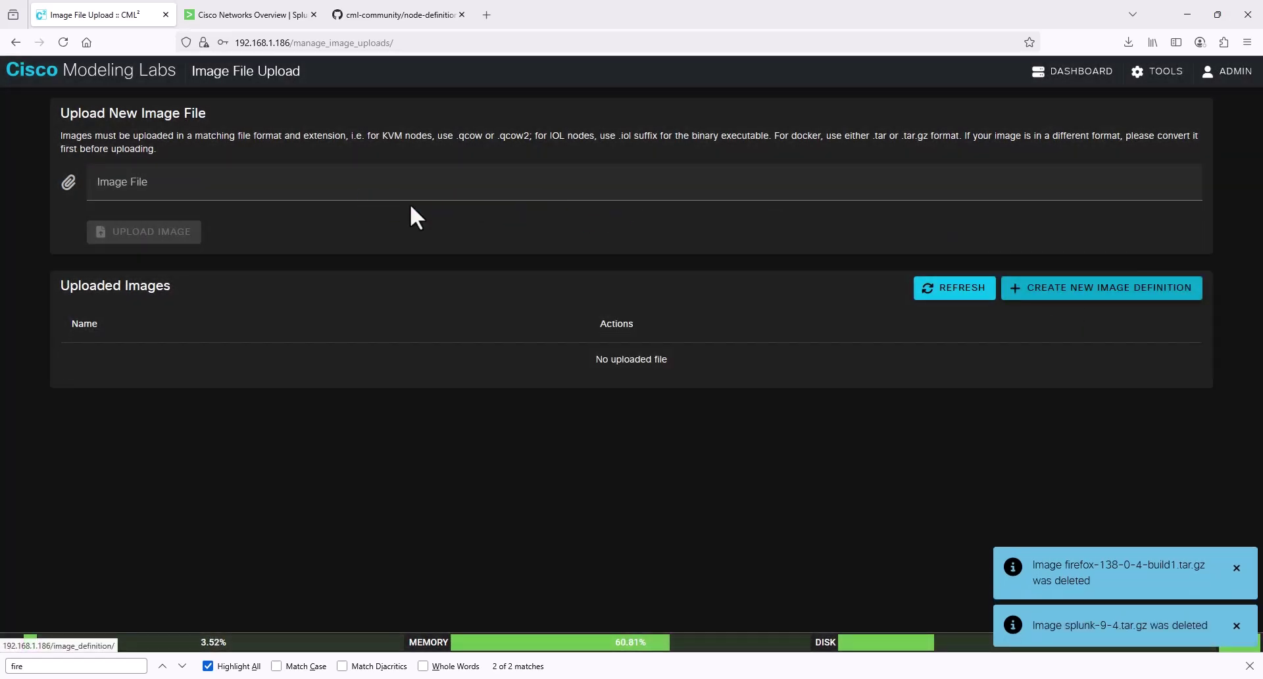
- Upload firefox-138-0-4-build1.tar.gz from virl-base-images on the REFPLAT drive
{"action": "left_click", "coordinate": [384, 191]}
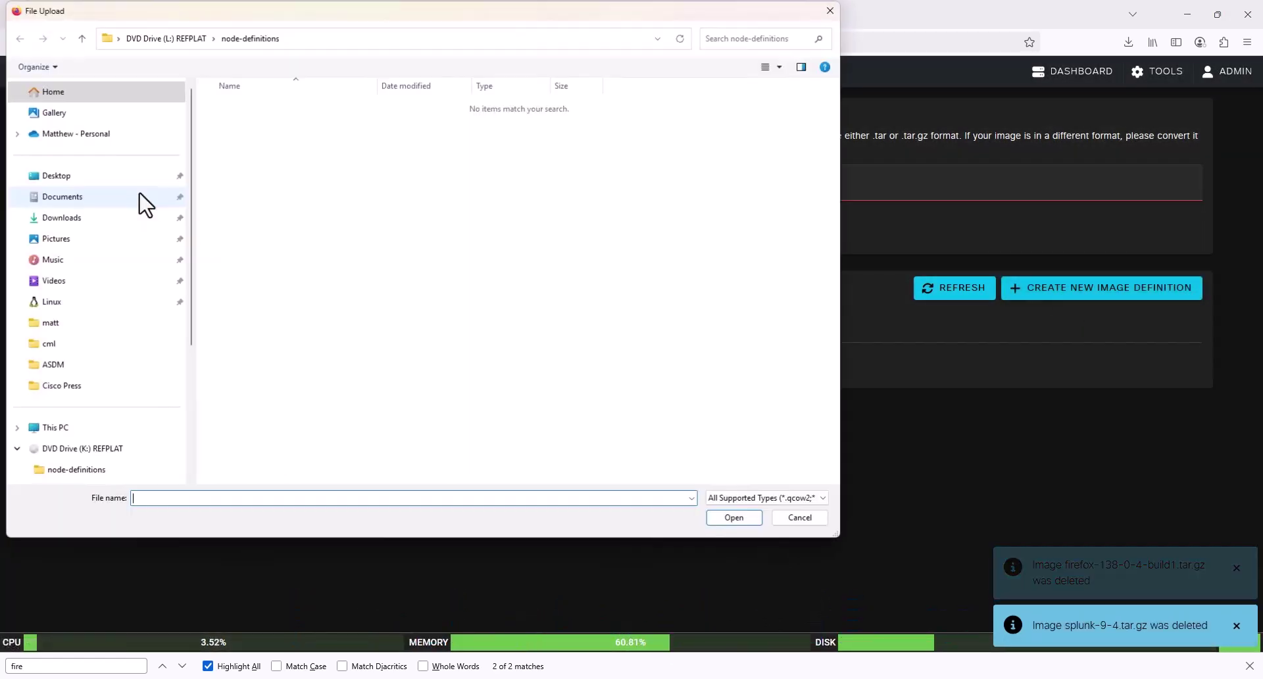
{"action": "left_click", "coordinate": [146, 206]}
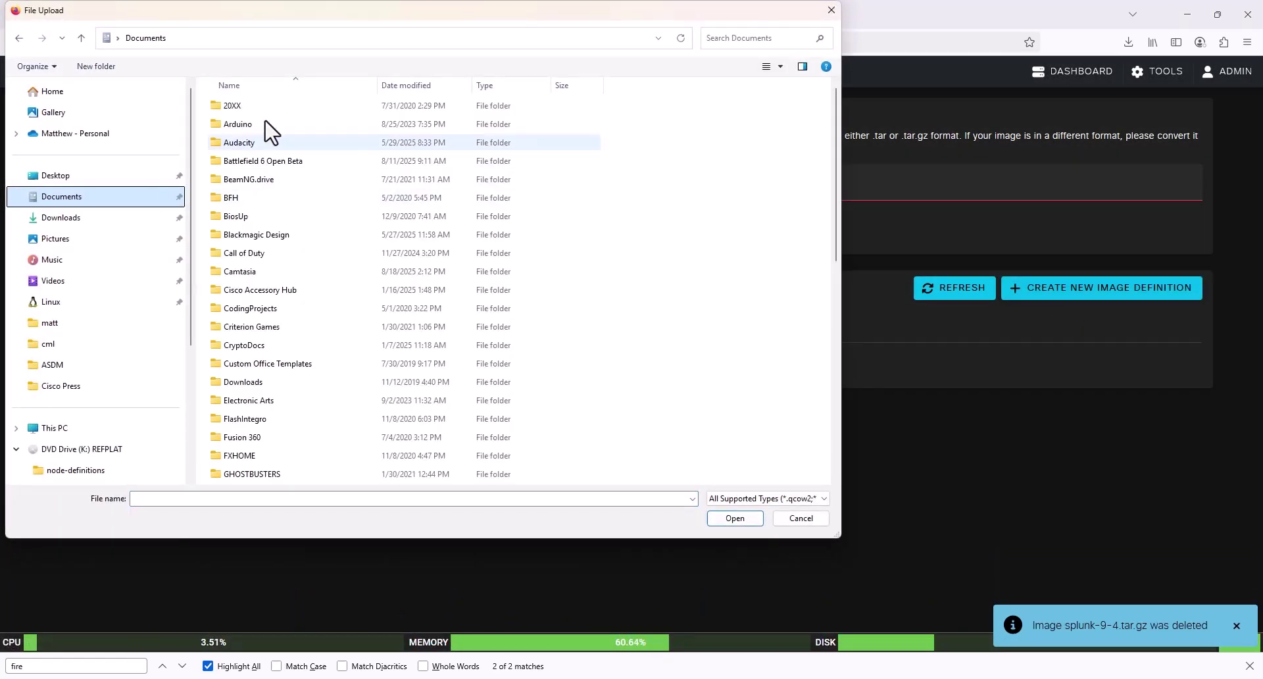
{"action": "left_click", "coordinate": [105, 469]}
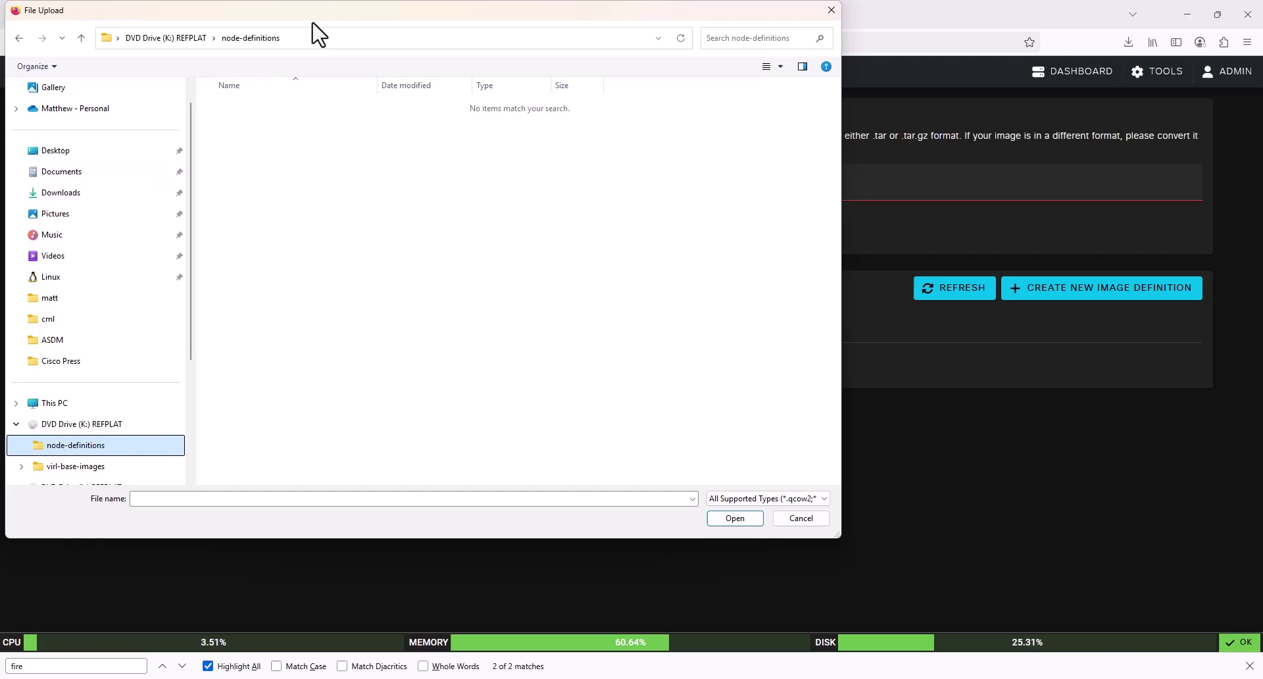
{"action": "left_click_drag", "start_coordinate": [312, 33], "coordinate": [521, 75]}
{"action": "scroll", "coordinate": [291, 339], "scroll_direction": "down", "scroll_amount": 2}
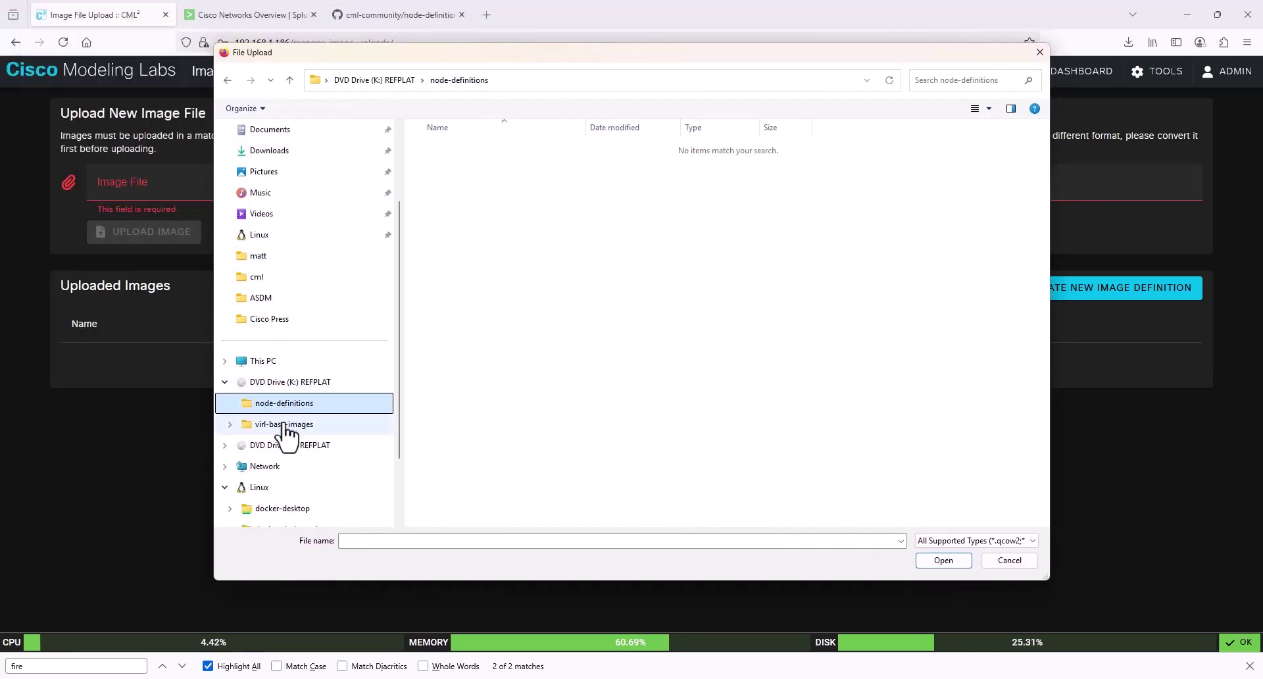
{"action": "left_click", "coordinate": [284, 445]}
{"action": "double_click", "coordinate": [461, 166]}
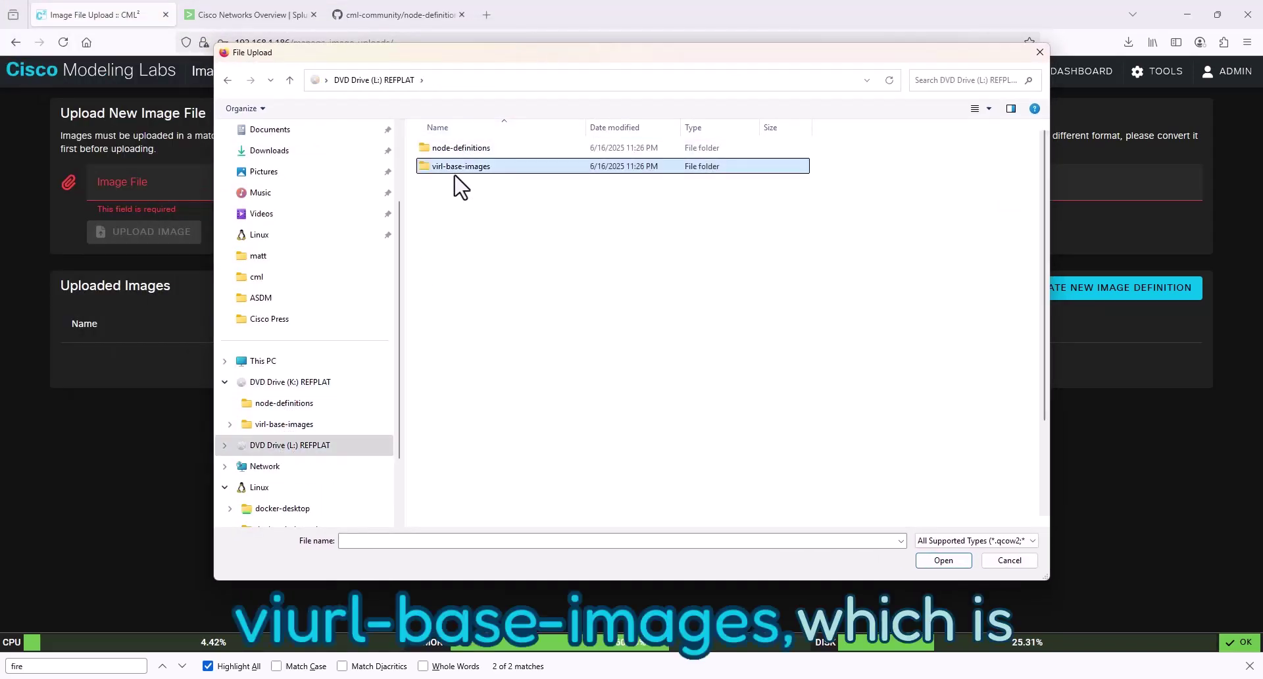
{"action": "scroll", "coordinate": [451, 375], "scroll_direction": "down", "scroll_amount": 2}
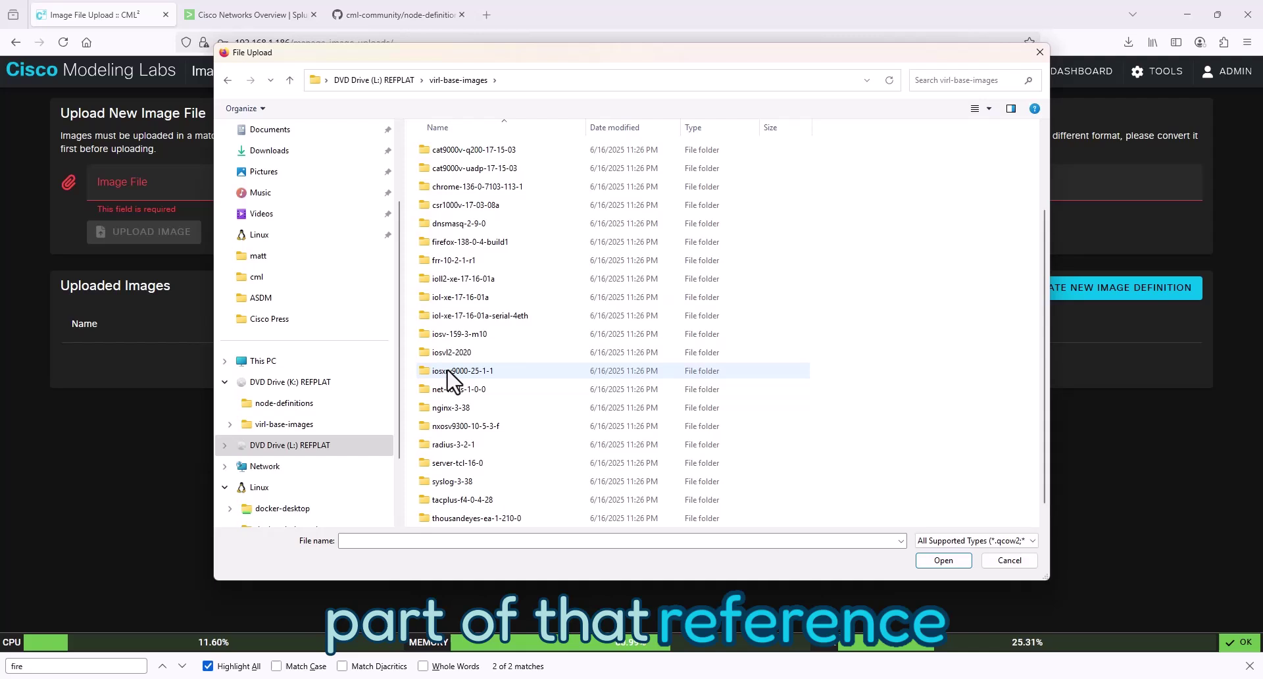
{"action": "double_click", "coordinate": [511, 249]}
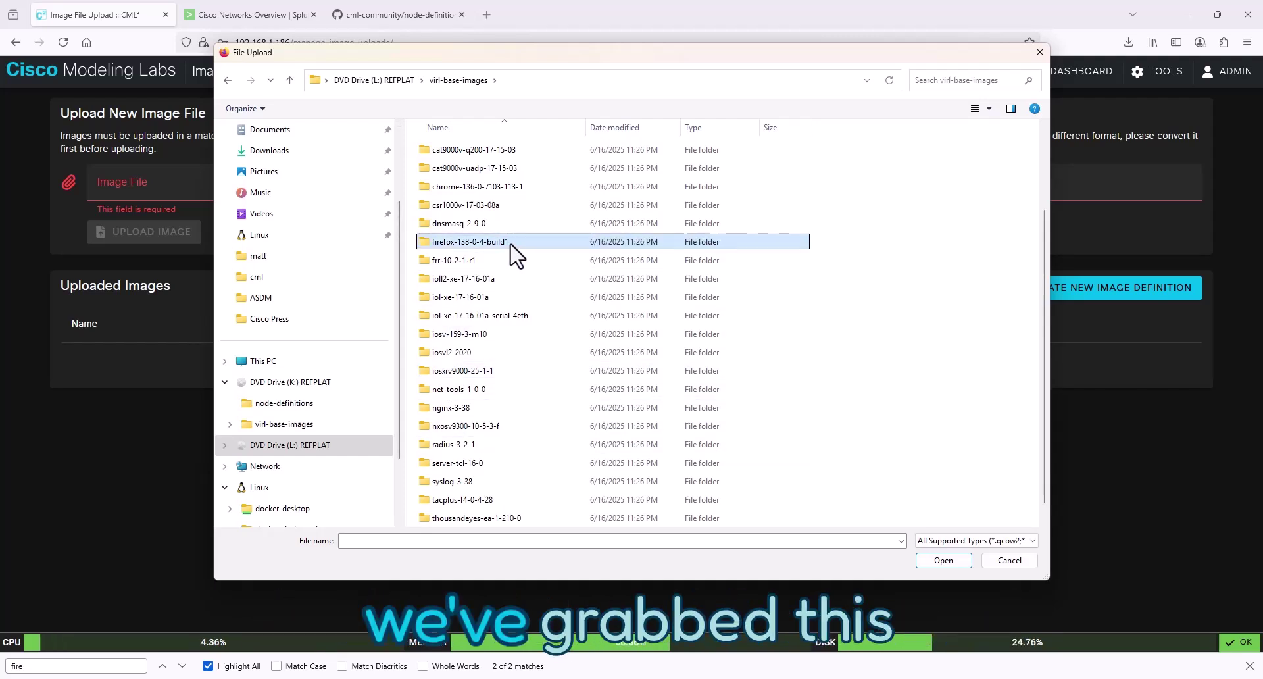
{"action": "double_click", "coordinate": [454, 150]}
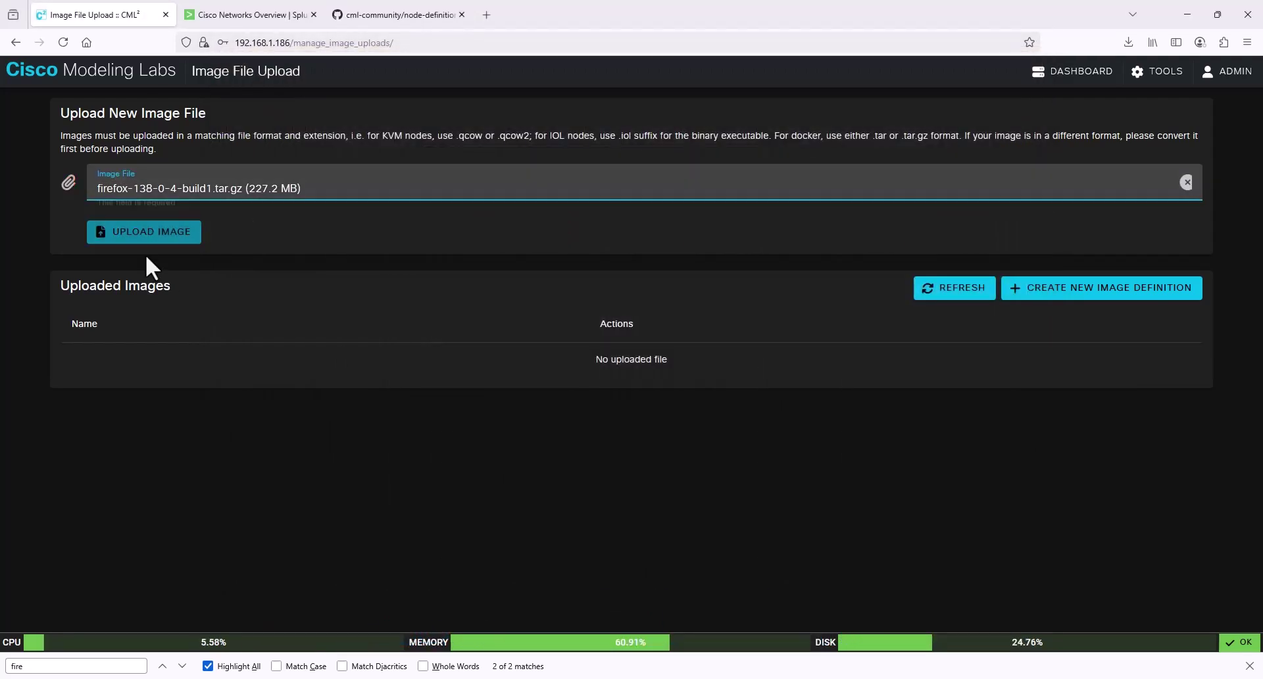
{"action": "left_click", "coordinate": [135, 237]}
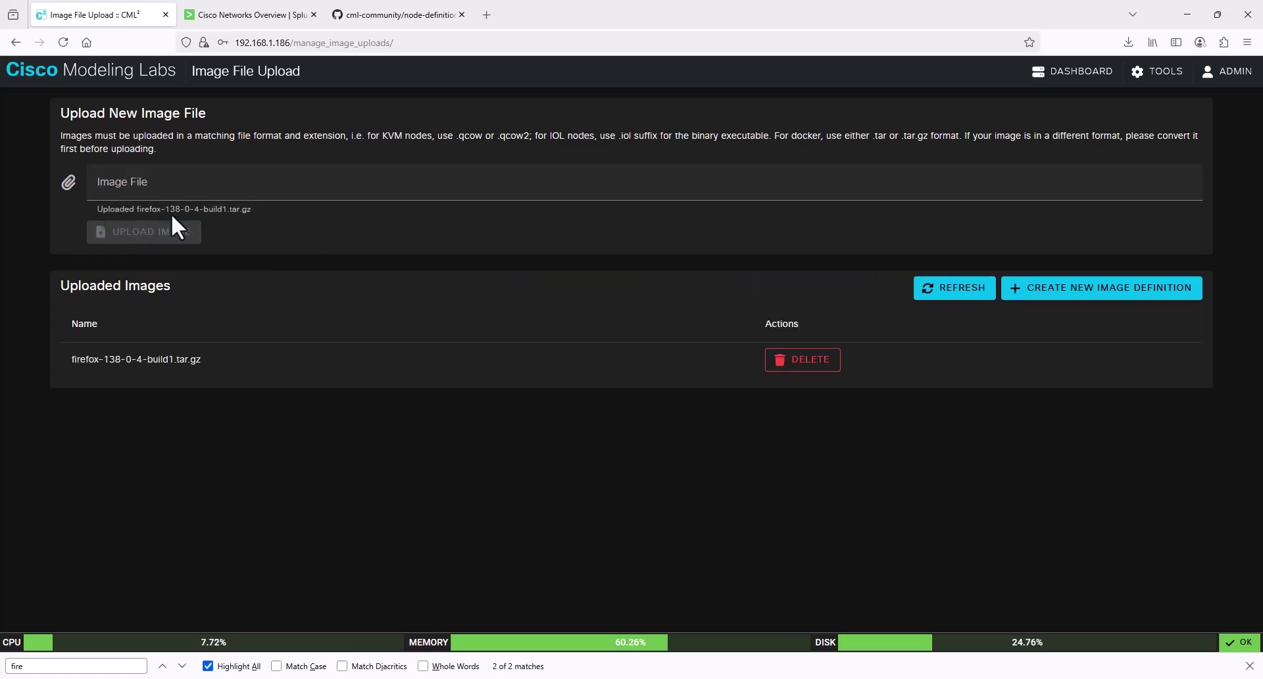
- Upload splunk-9-4.tar.gz from the virl-base-images/splunk-9-4 folder
{"action": "left_click", "coordinate": [143, 198]}
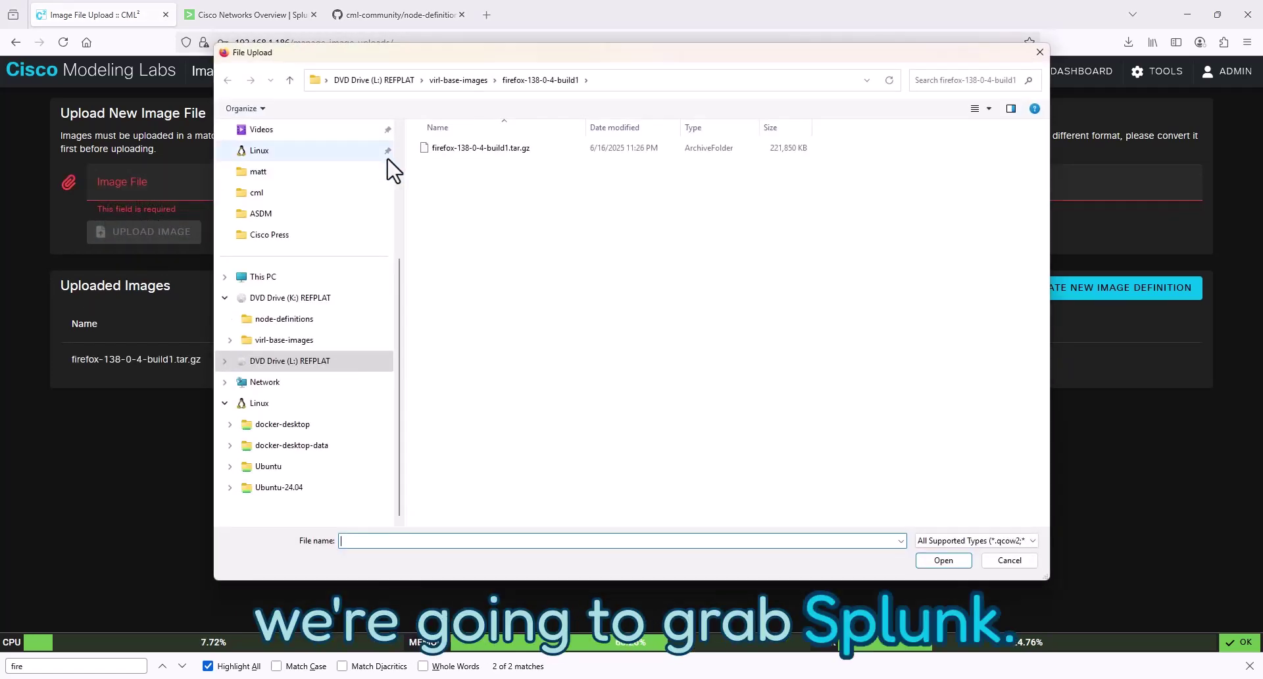
{"action": "left_click", "coordinate": [284, 339]}
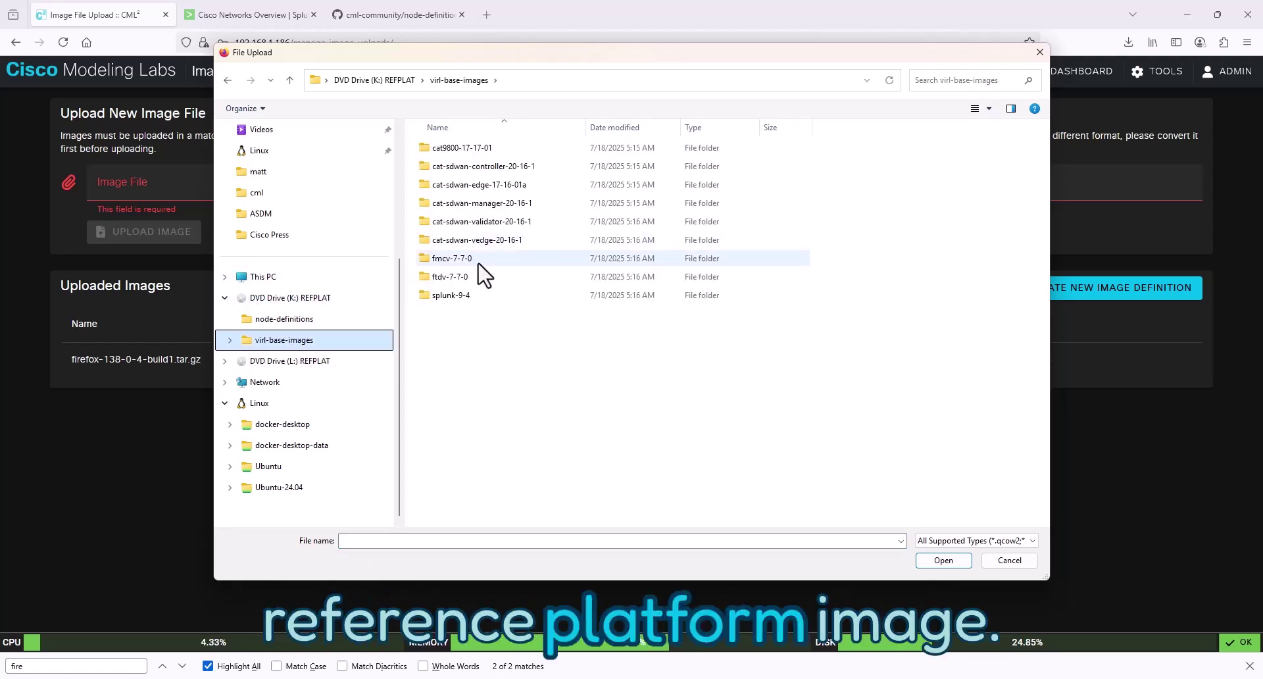
{"action": "left_click", "coordinate": [454, 296]}
{"action": "double_click", "coordinate": [454, 296]}
{"action": "double_click", "coordinate": [459, 150]}
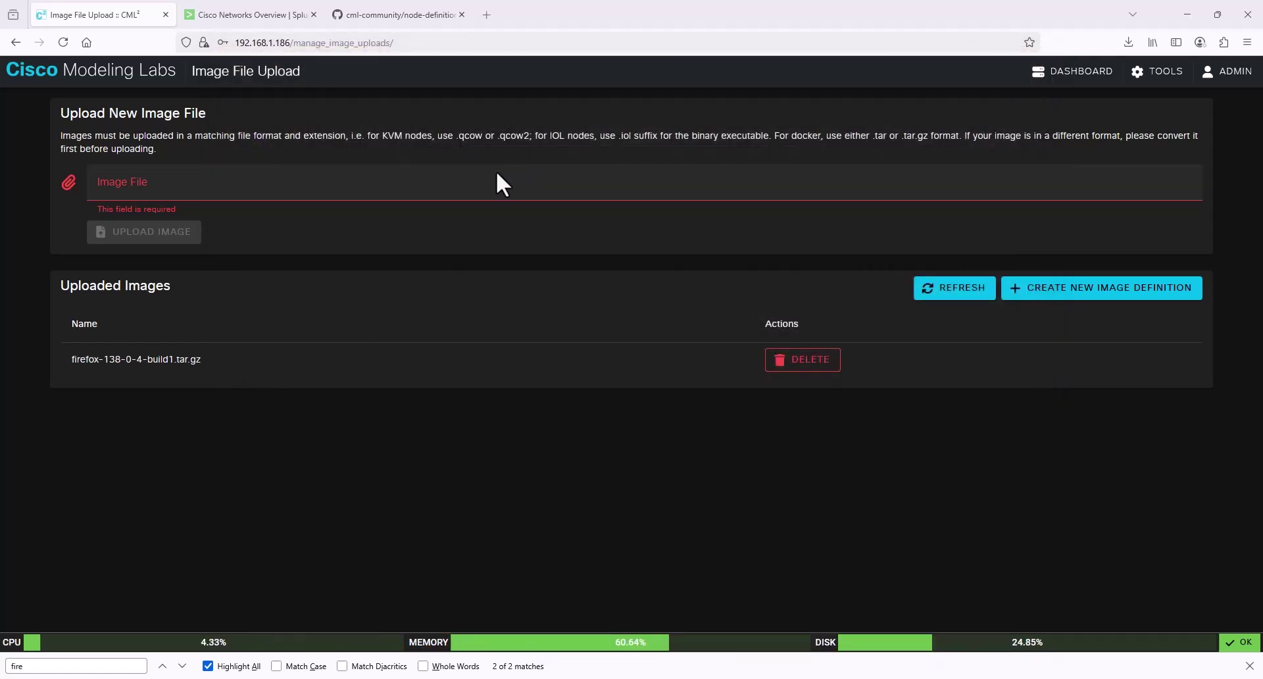
{"action": "left_click", "coordinate": [179, 237]}
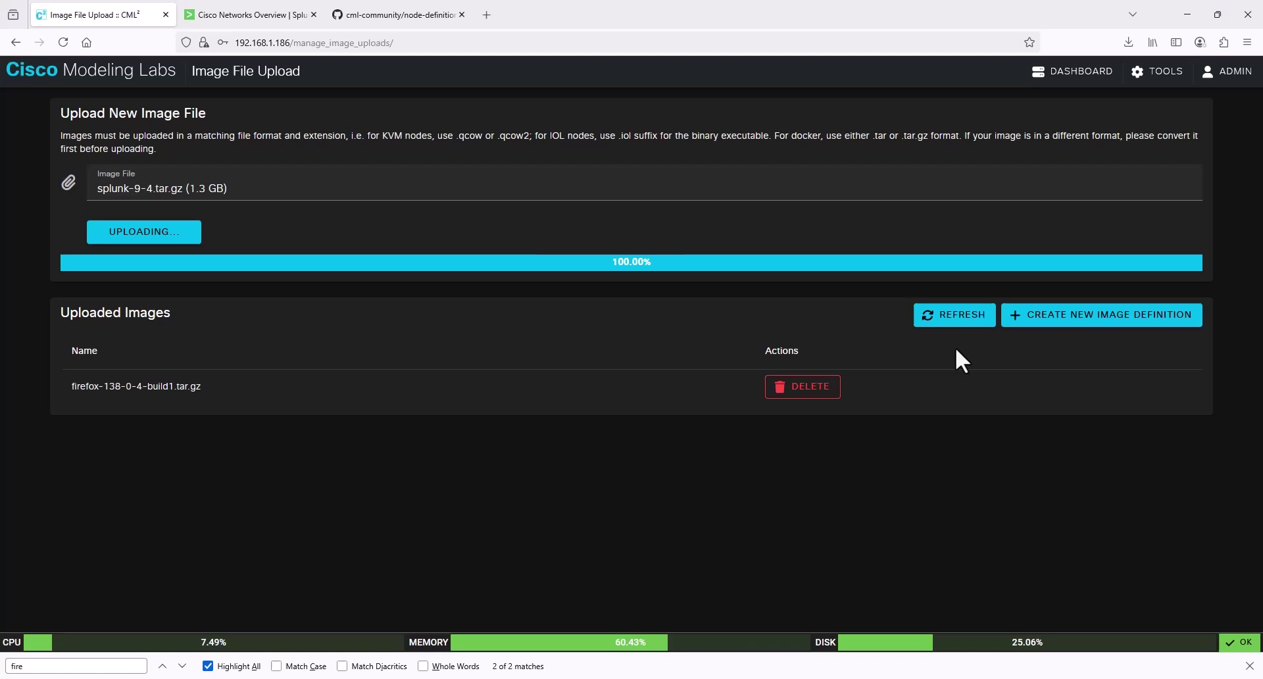
- Start a new image definition with ID firefox-138-0-4-build1
{"action": "left_click", "coordinate": [1030, 298]}
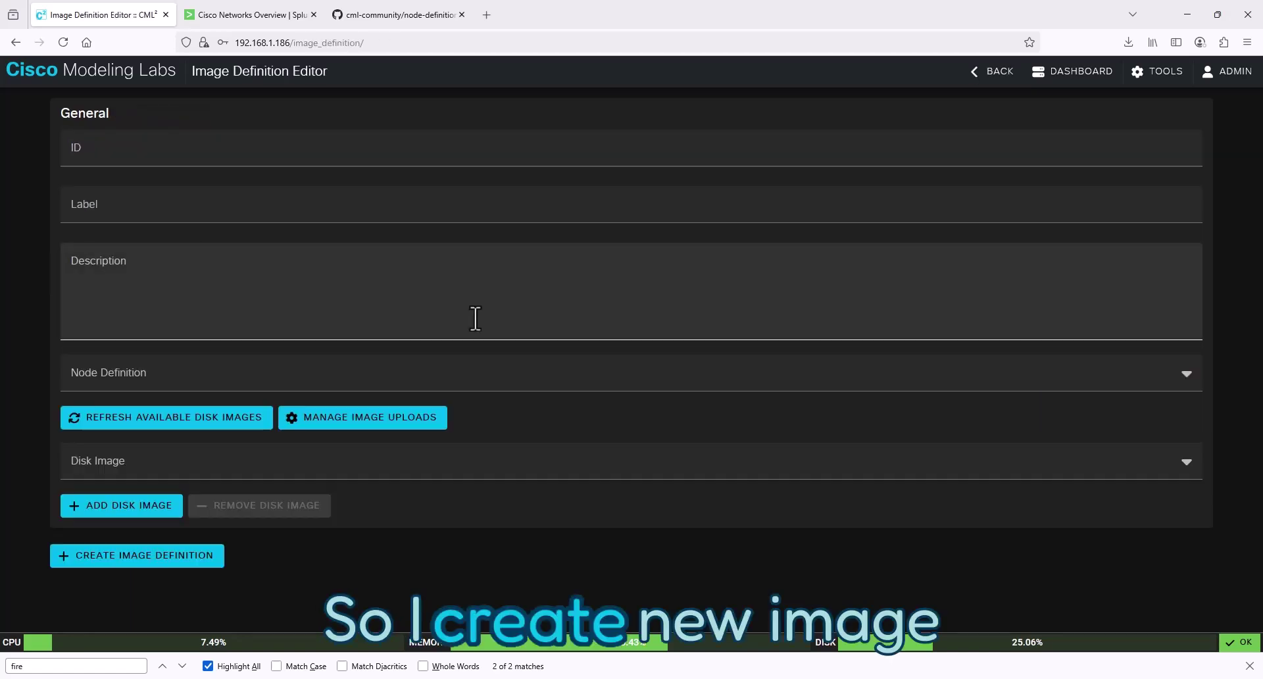
{"action": "left_click", "coordinate": [116, 160]}
{"action": "type", "text": "fi"}
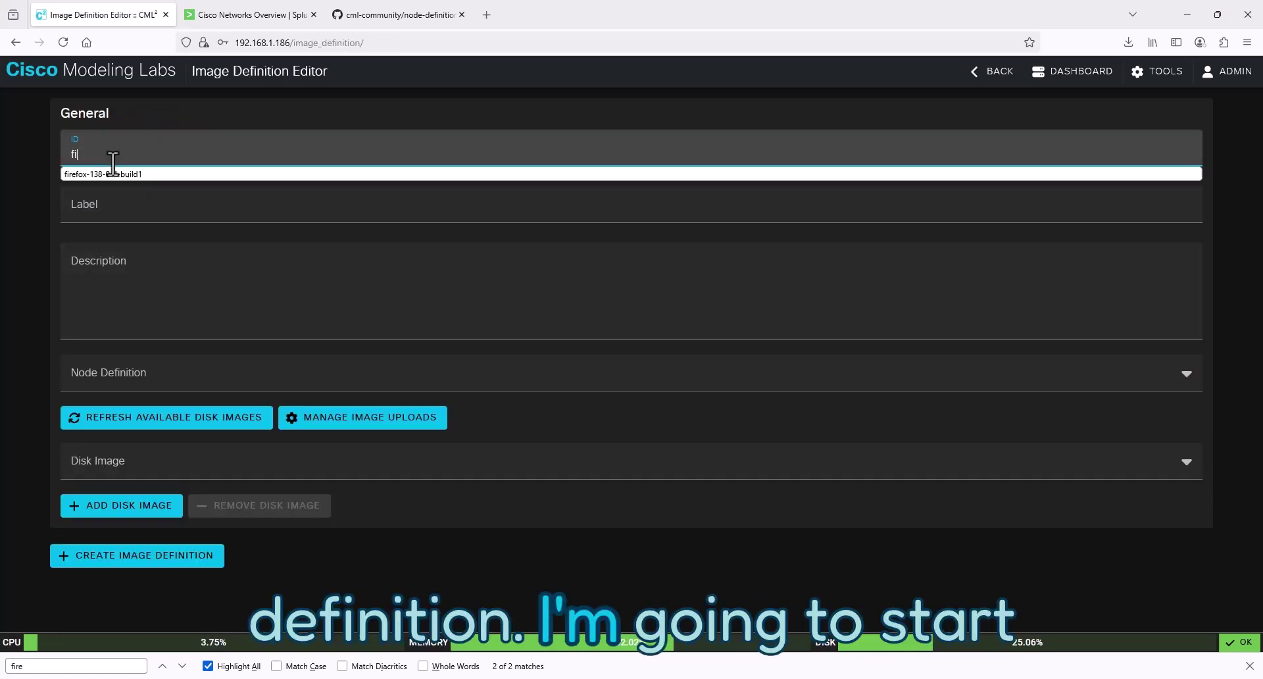
{"action": "type", "text": "refox"}
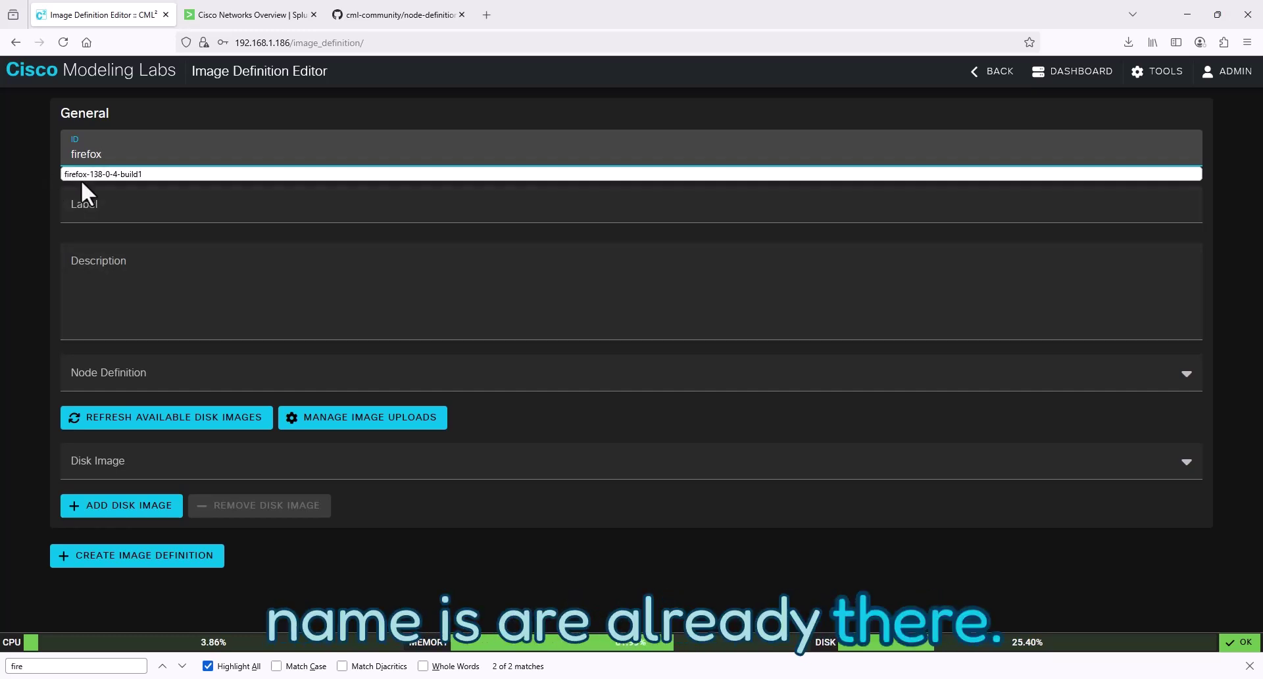
{"action": "left_click", "coordinate": [98, 175]}
{"action": "left_click", "coordinate": [217, 154]}
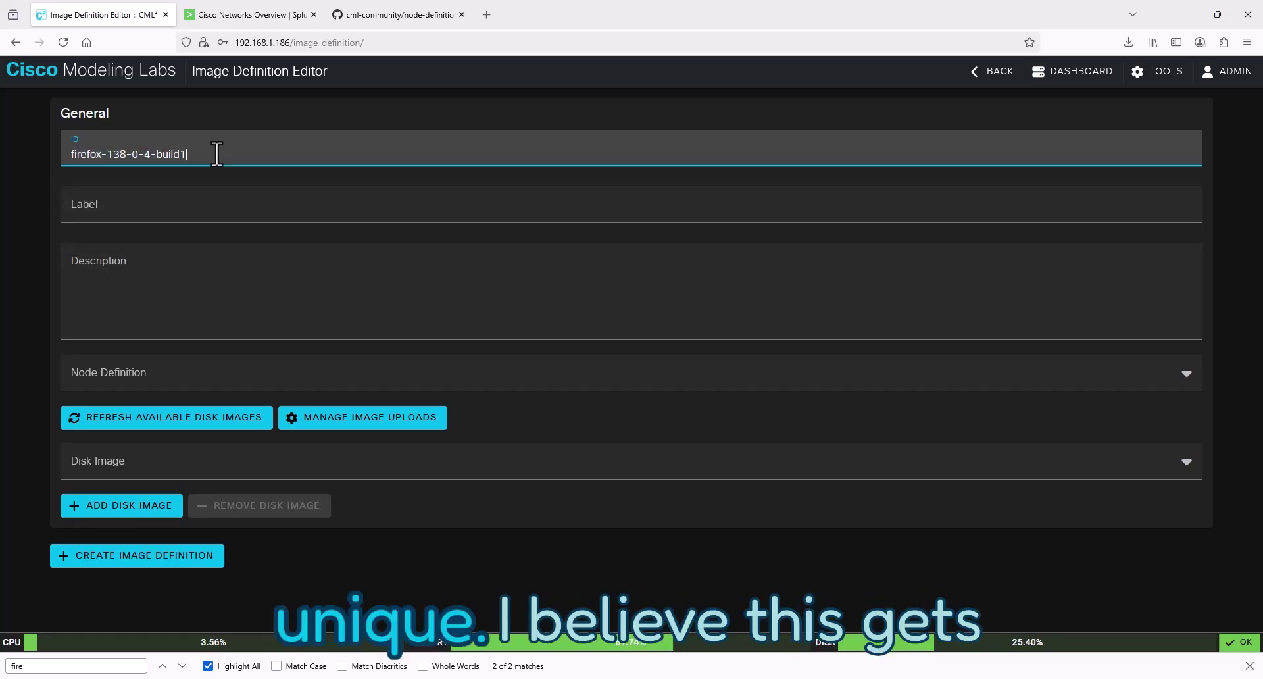
{"action": "left_click_drag", "start_coordinate": [217, 154], "coordinate": [182, 154]}
{"action": "left_click_drag", "start_coordinate": [98, 146], "coordinate": [36, 152]}
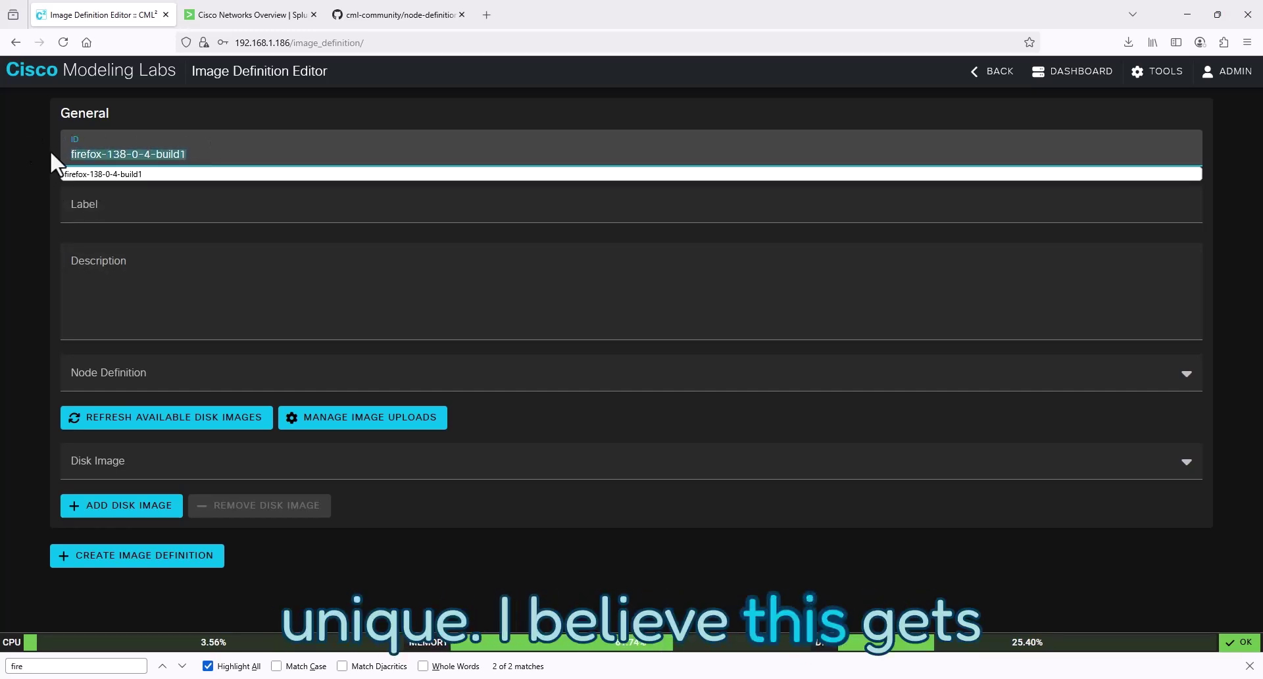
{"action": "left_click", "coordinate": [138, 155]}
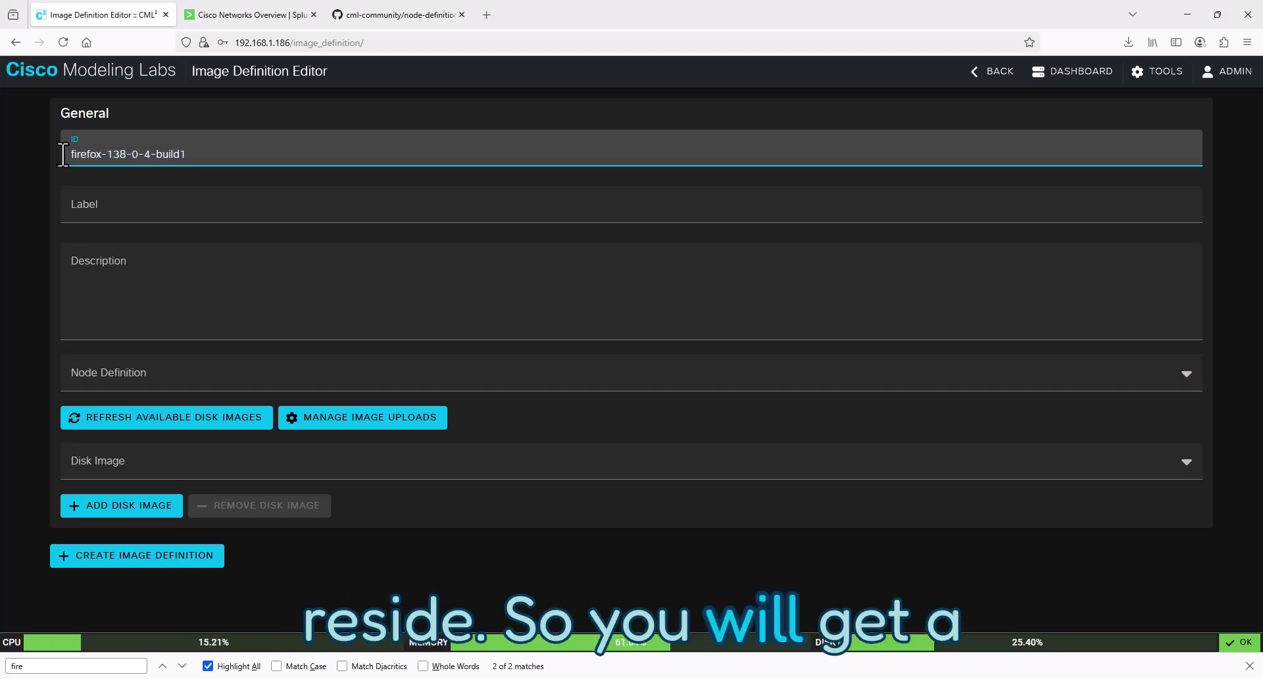
{"action": "mouse_move", "coordinate": [64, 155]}
{"action": "left_mouse_down"}
{"action": "mouse_move", "coordinate": [296, 160]}
{"action": "mouse_move", "coordinate": [44, 160]}
{"action": "left_mouse_up"}
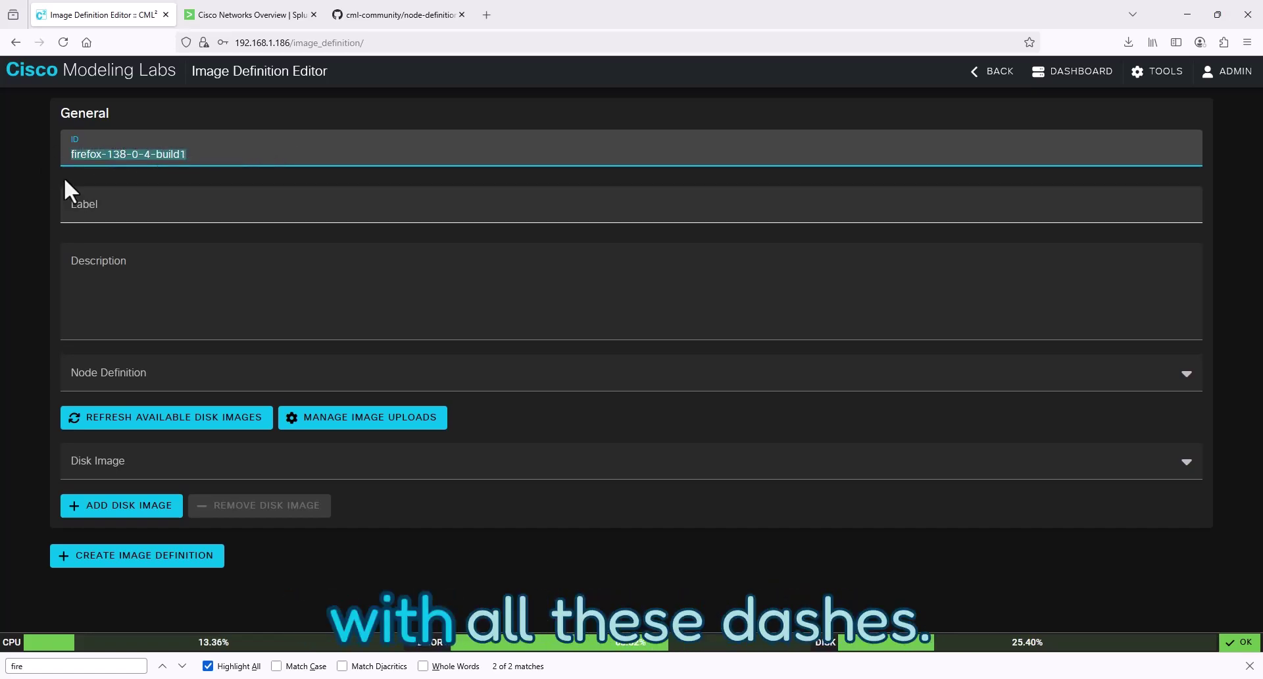
- Set the label to Firefox 138.0.4.build1 and the description to 'Firefox 1238'
{"action": "left_click", "coordinate": [119, 208]}
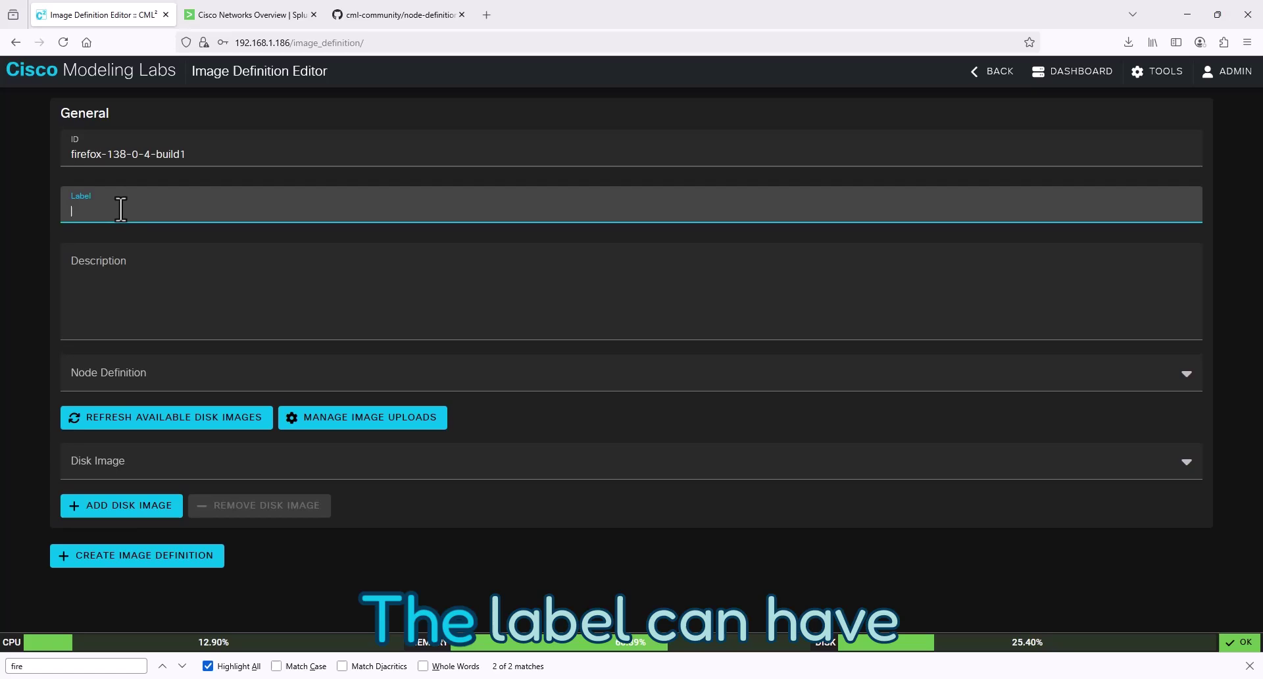
{"action": "type", "text": "Firef"}
{"action": "key", "text": "BackSpace"}
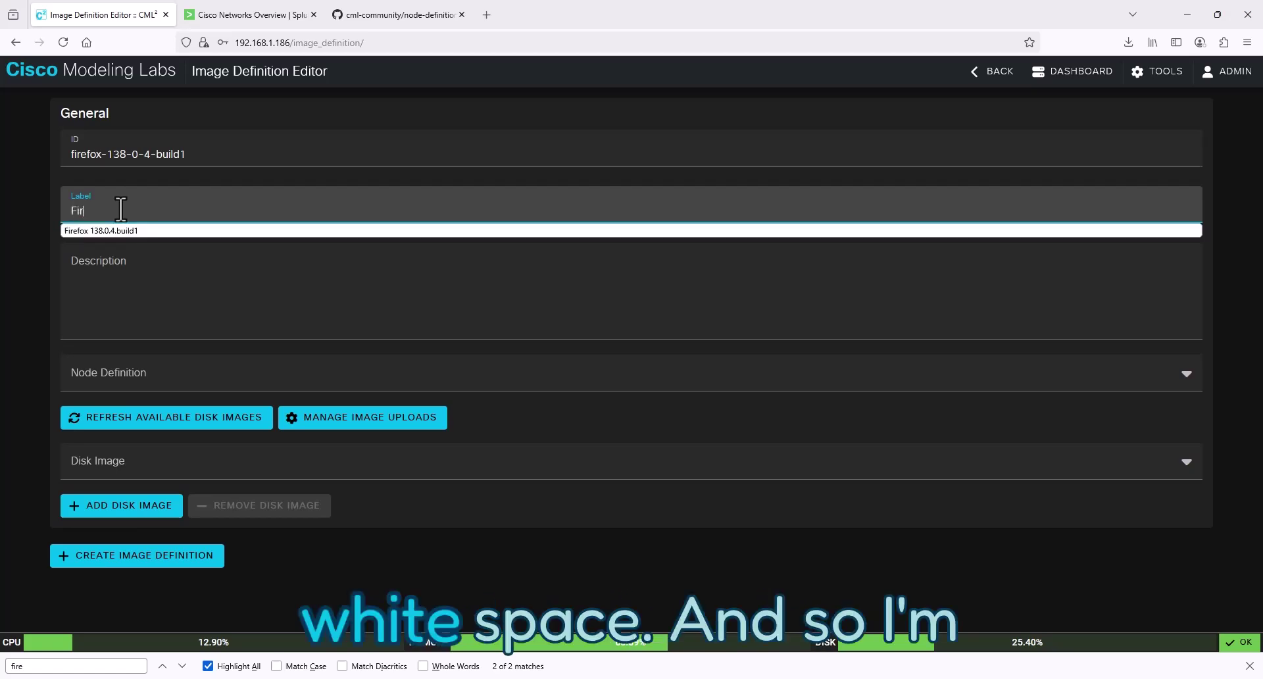
{"action": "left_click", "coordinate": [108, 235]}
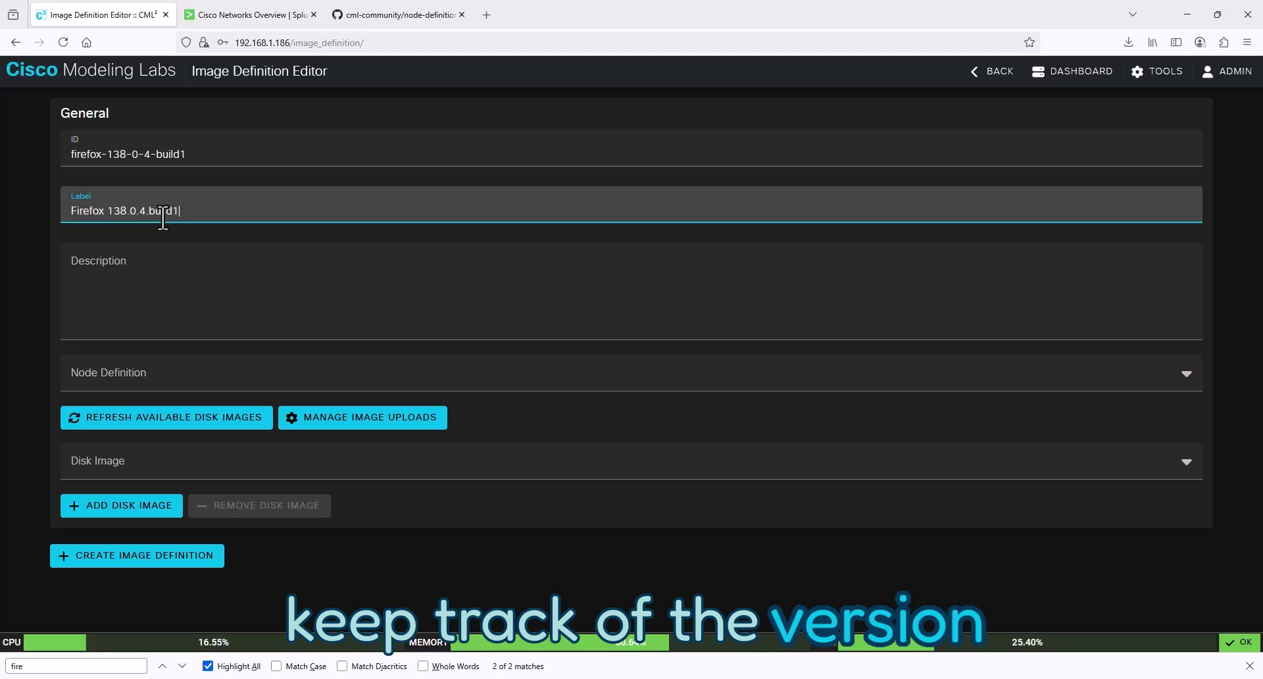
{"action": "left_click", "coordinate": [127, 210]}
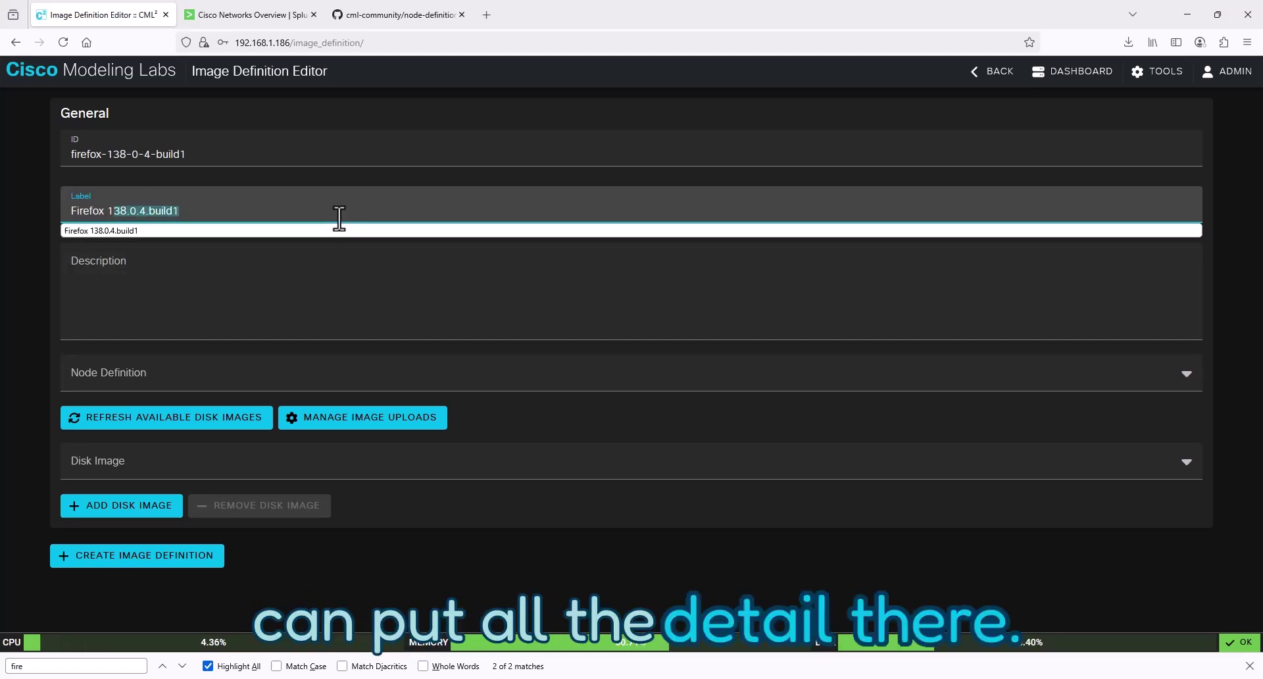
{"action": "left_click", "coordinate": [338, 227]}
{"action": "left_click", "coordinate": [112, 260]}
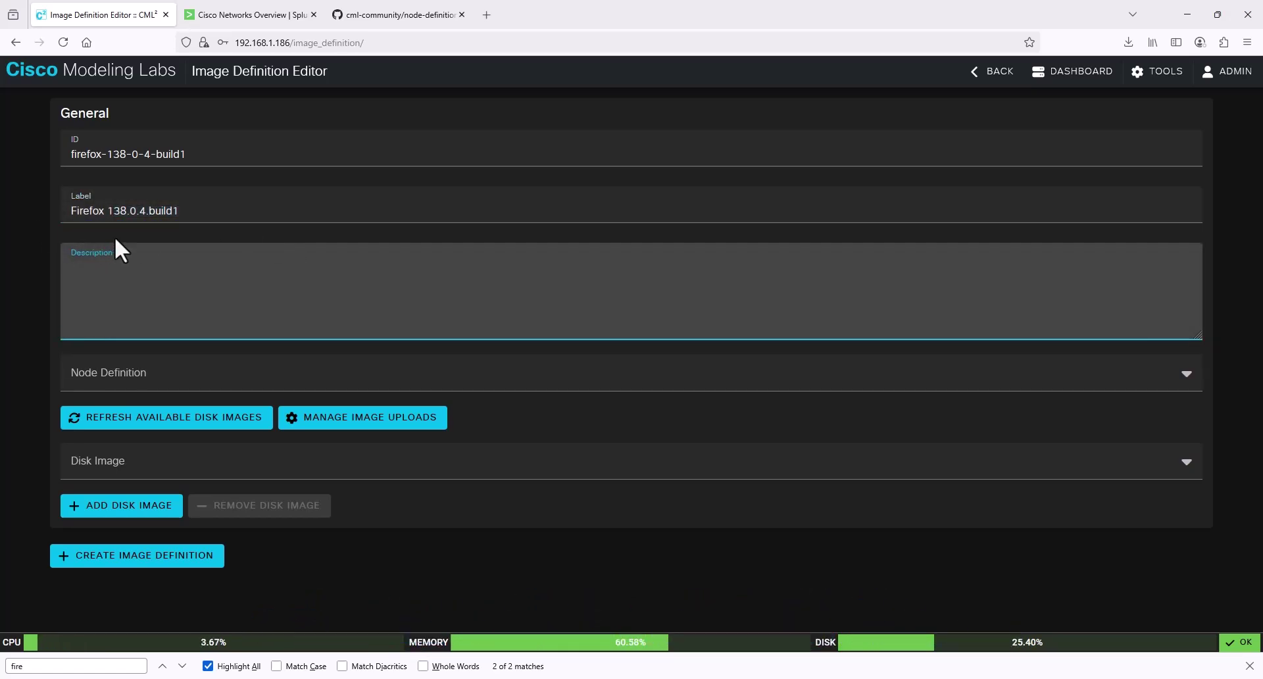
{"action": "type", "text": "Firefox "}
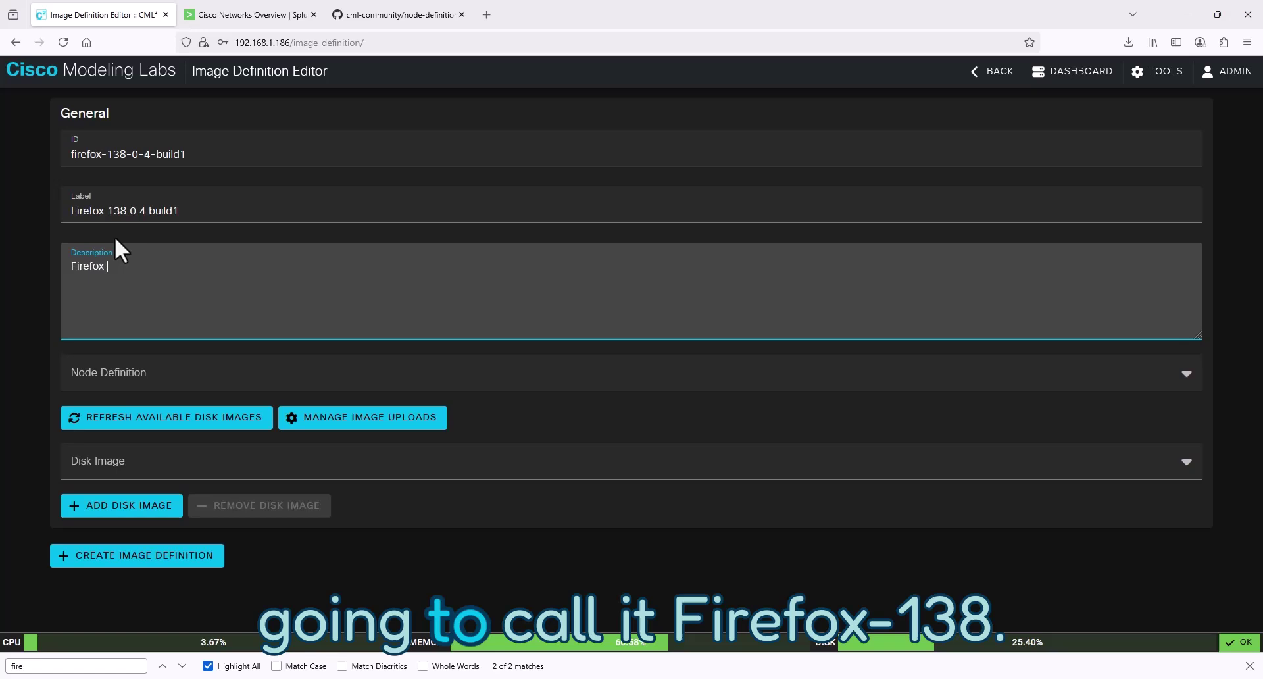
{"action": "type", "text": "12"}
{"action": "type", "text": "38"}
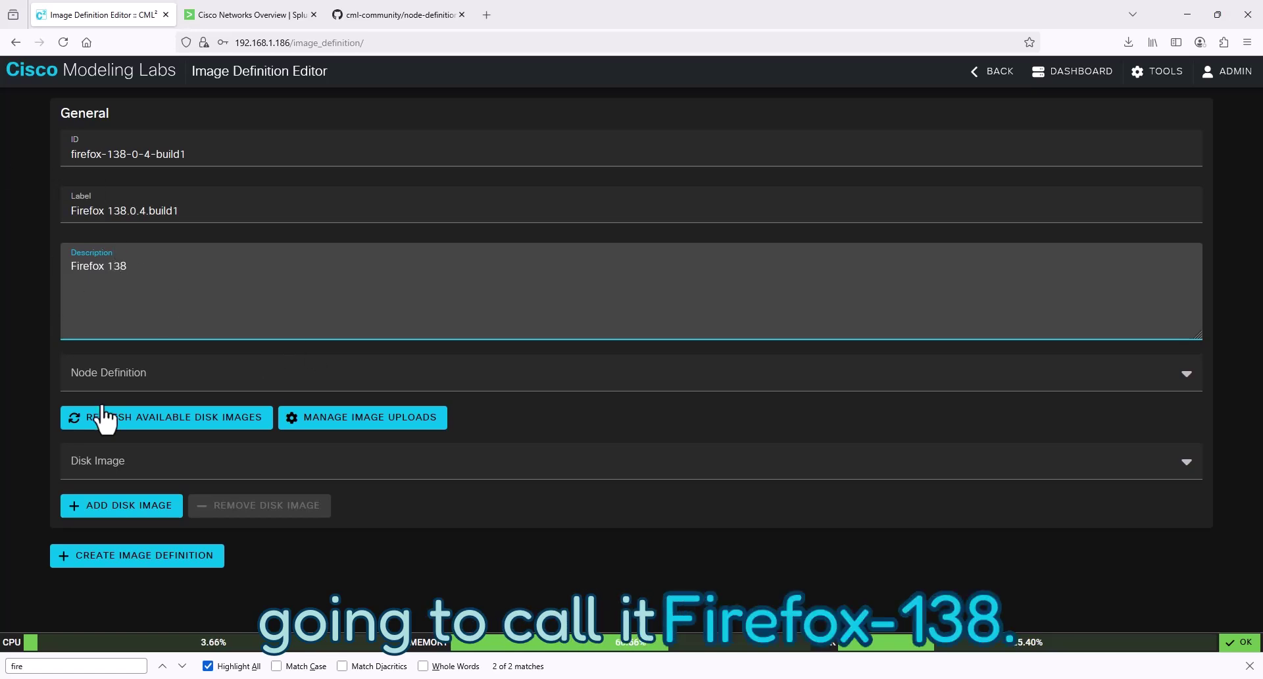
- Choose node definition Firefox and disk image firefox-138-0-4-build1.tar.gz
{"action": "left_click", "coordinate": [165, 373]}
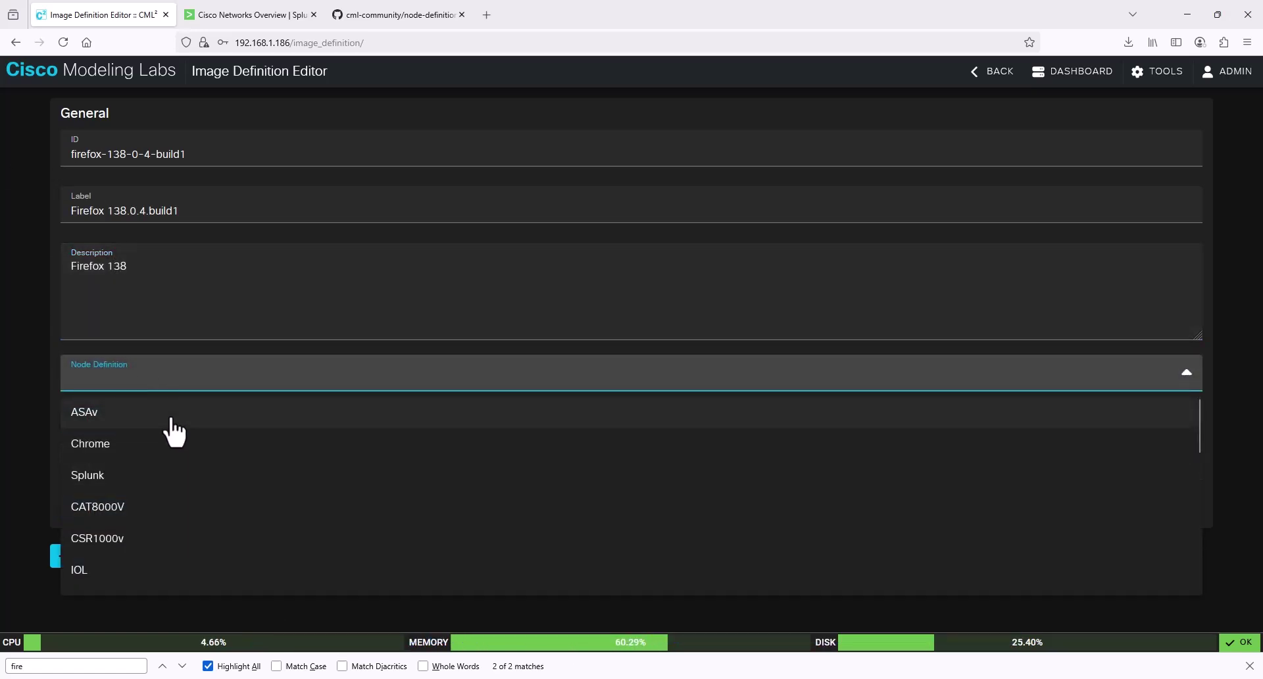
{"action": "scroll", "coordinate": [169, 424], "scroll_direction": "down", "scroll_amount": 10}
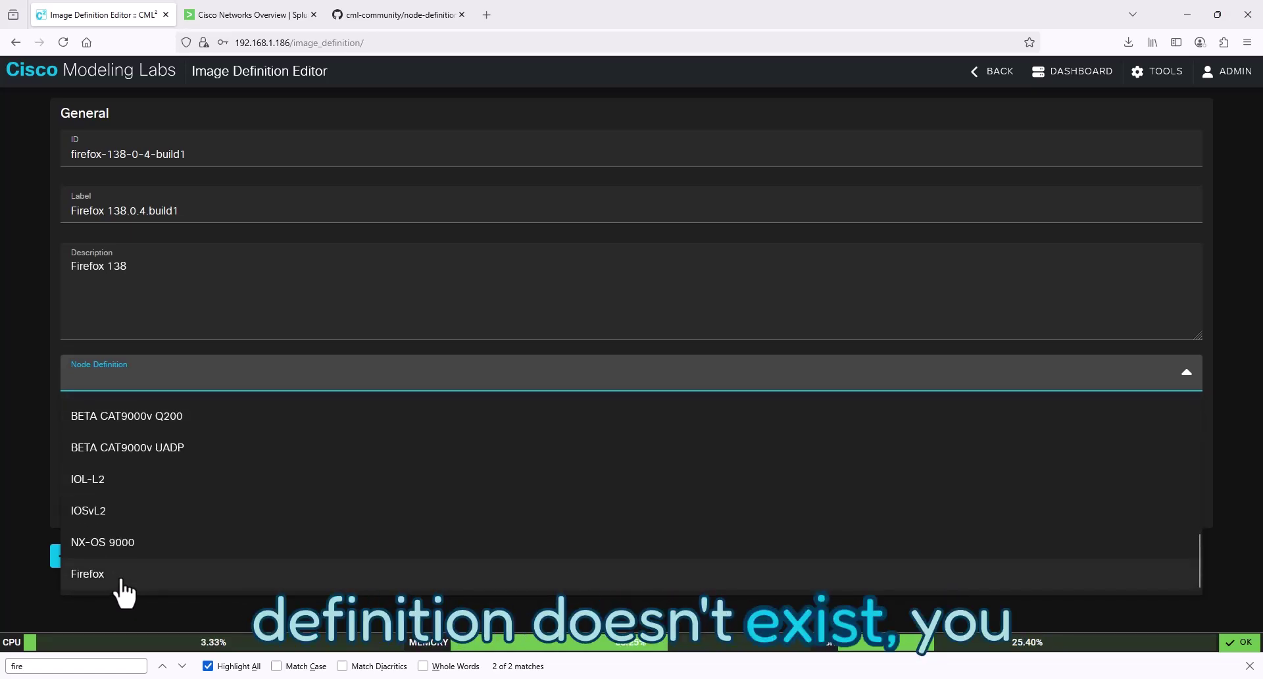
{"action": "left_click", "coordinate": [37, 558]}
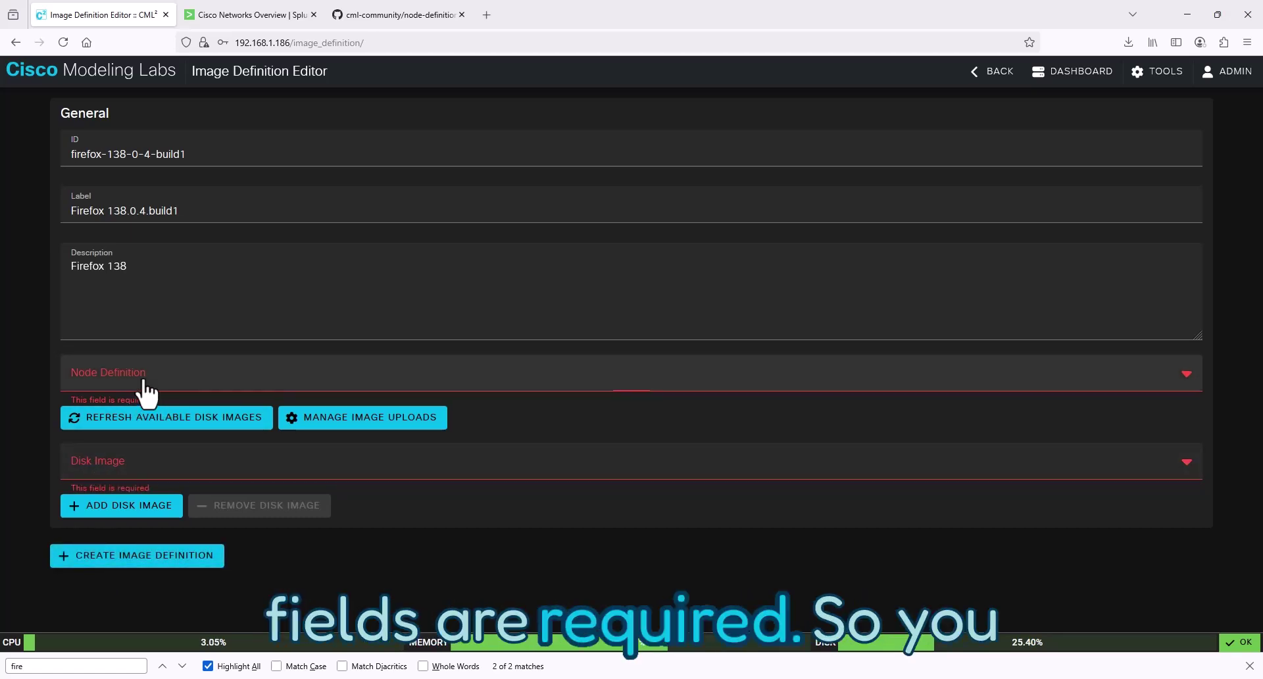
{"action": "left_click", "coordinate": [105, 385]}
{"action": "scroll", "coordinate": [108, 470], "scroll_direction": "down", "scroll_amount": 5}
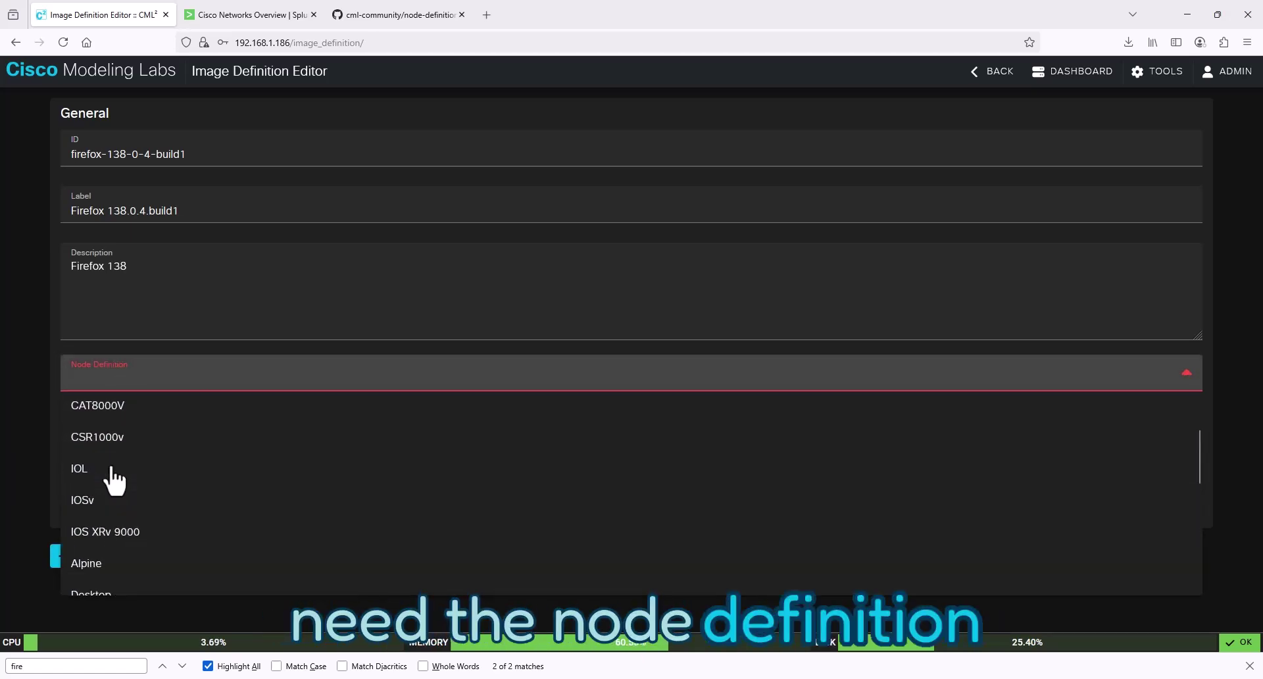
{"action": "scroll", "coordinate": [109, 477], "scroll_direction": "down", "scroll_amount": 6}
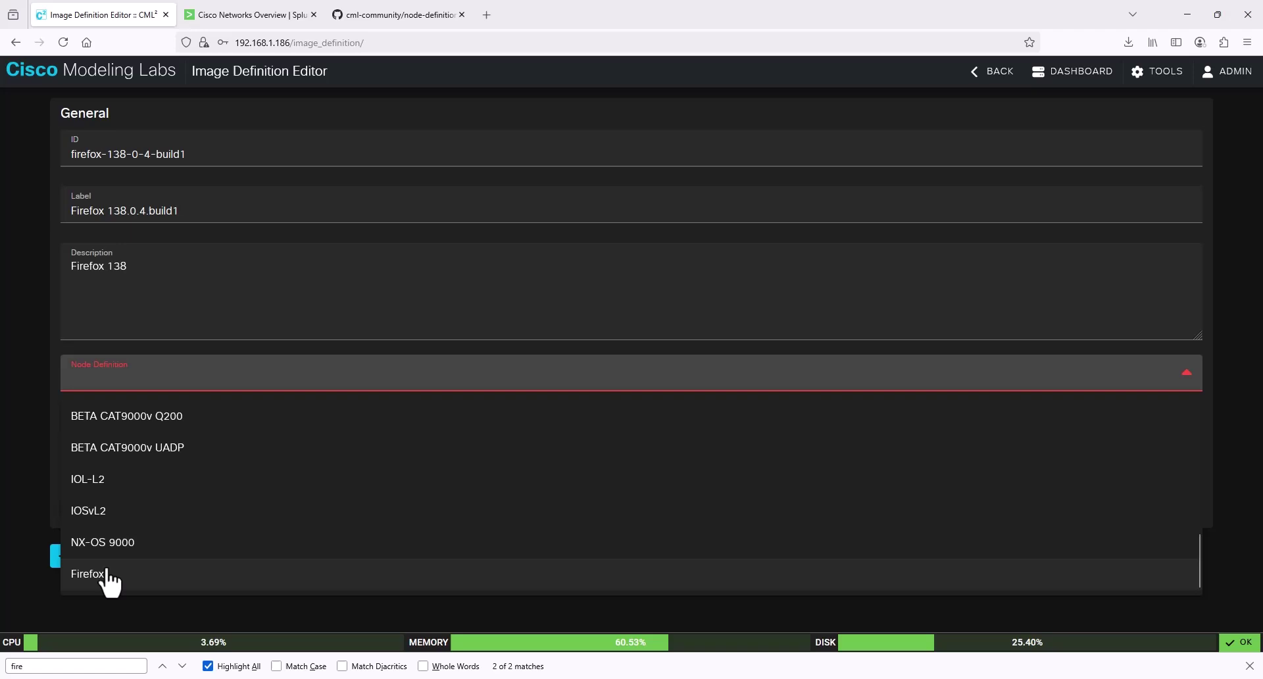
{"action": "left_click", "coordinate": [104, 577]}
{"action": "left_click", "coordinate": [126, 471]}
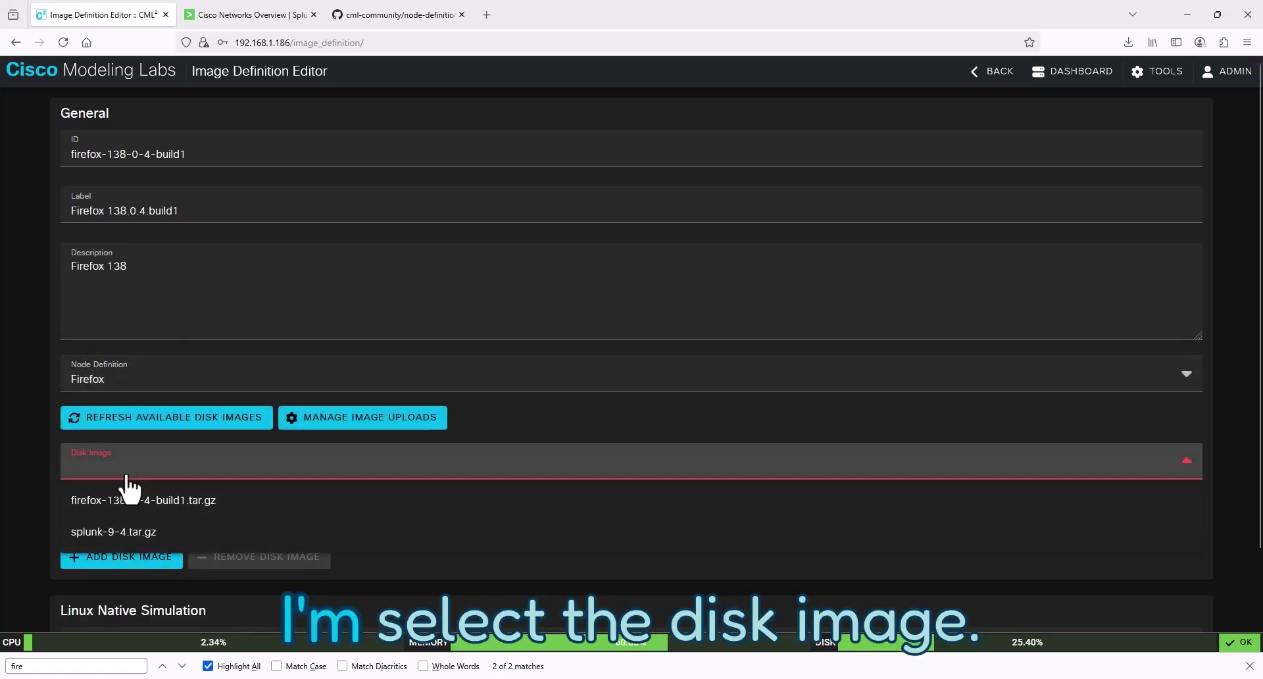
{"action": "left_click", "coordinate": [122, 502]}
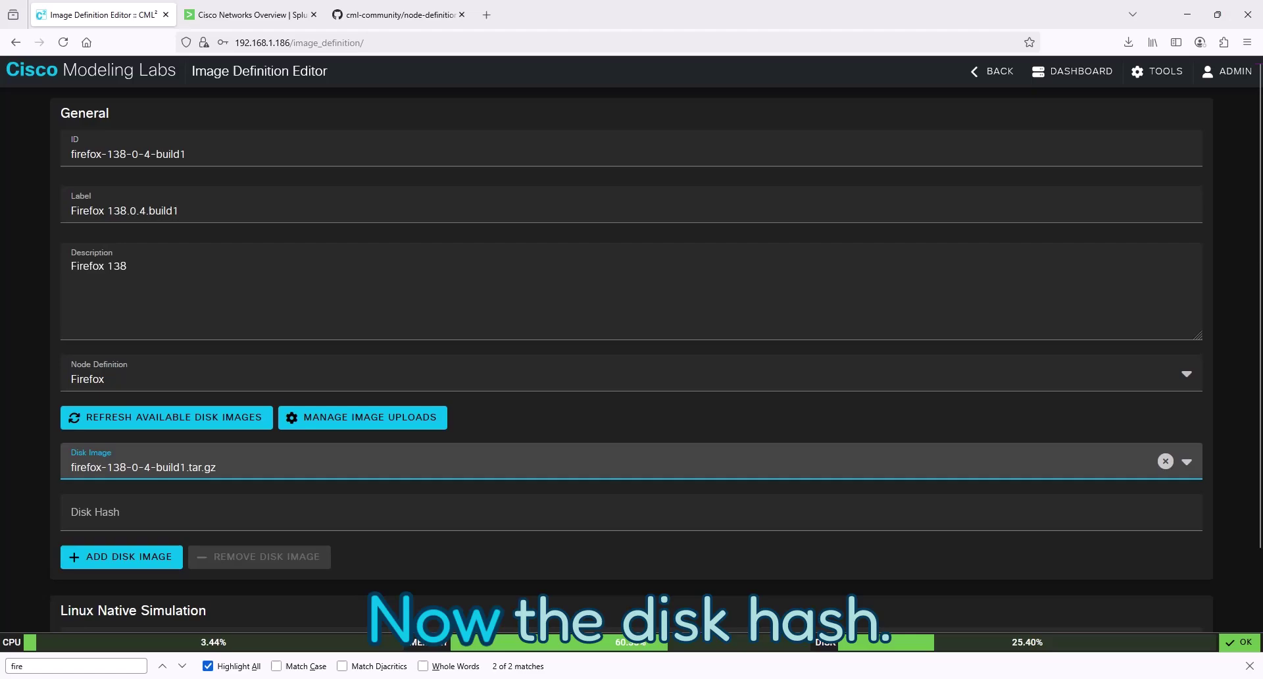
- Open the firefox-138-0-4-build1 folder in File Explorer and select its .yaml definition file
{"action": "left_click", "coordinate": [645, 665]}
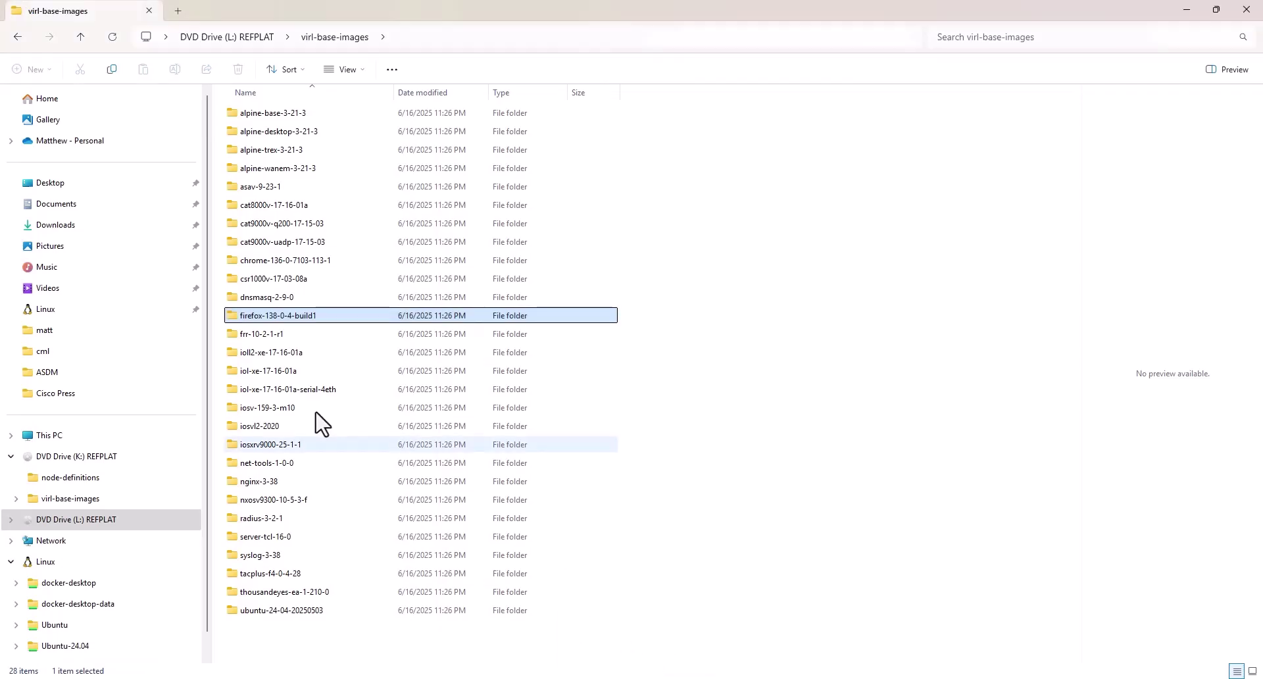
{"action": "double_click", "coordinate": [280, 315]}
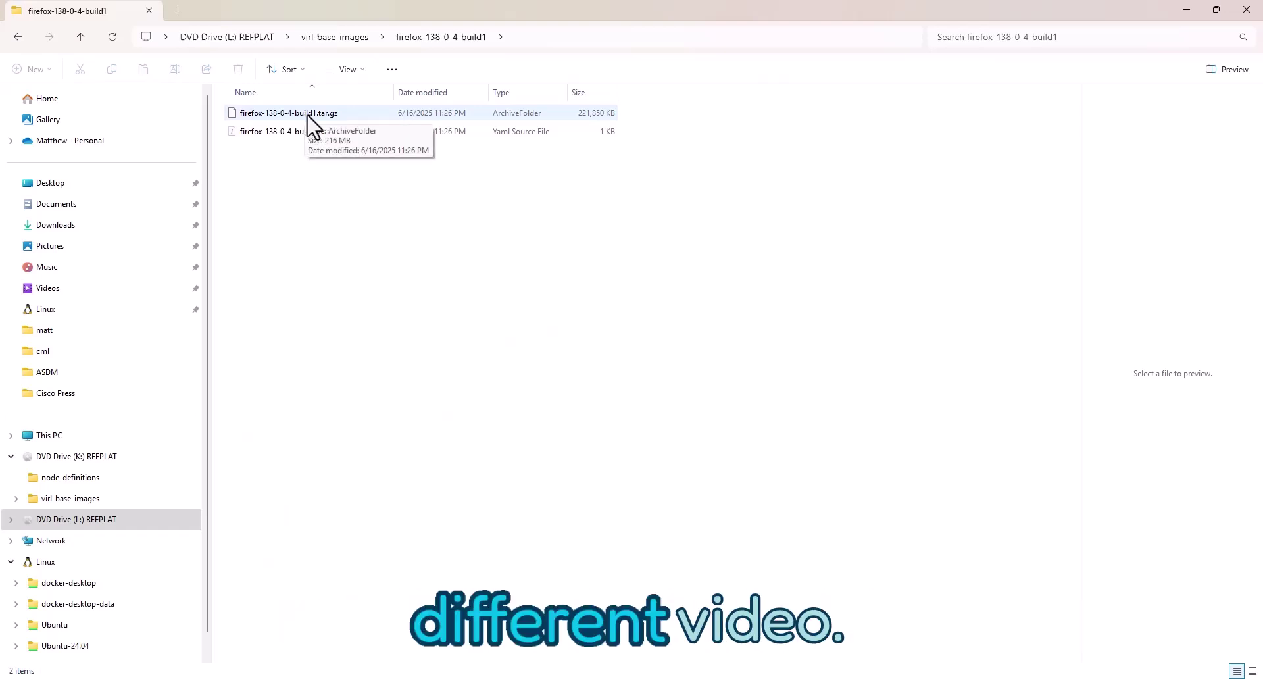
{"action": "left_click", "coordinate": [287, 133]}
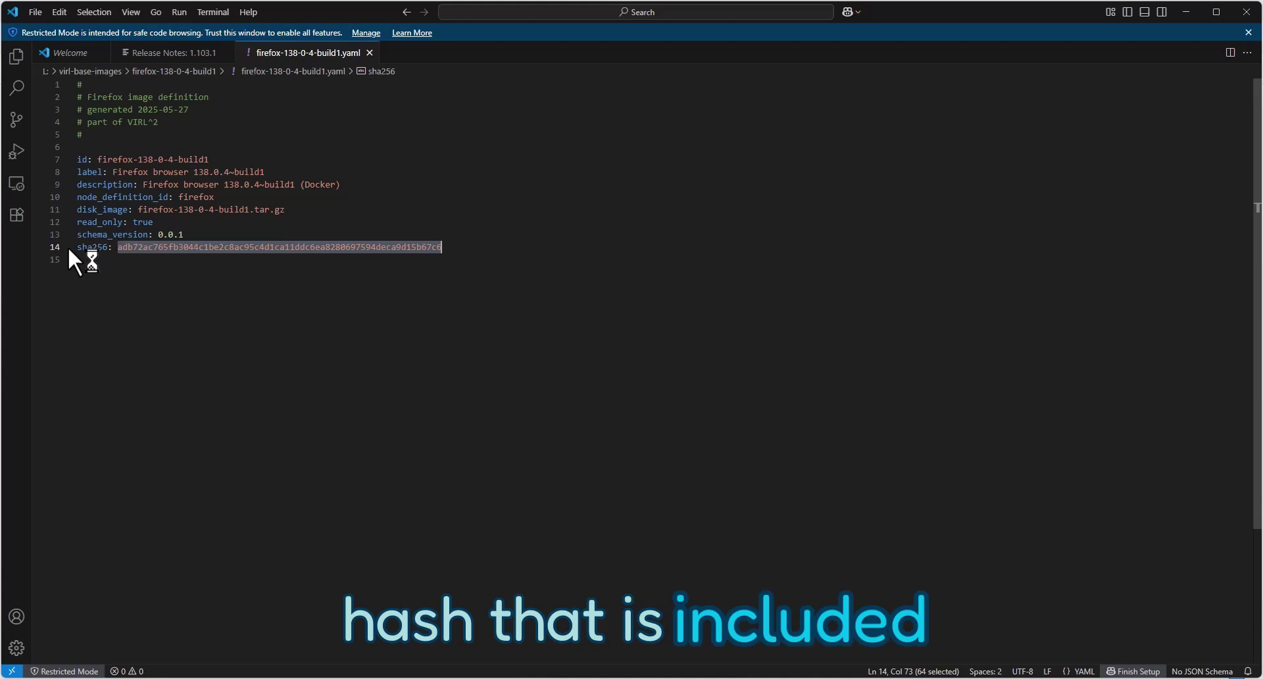
- Copy the 64-character sha256 value from line 14 of firefox-138-0-4-build1.yaml
{"action": "left_click", "coordinate": [128, 249]}
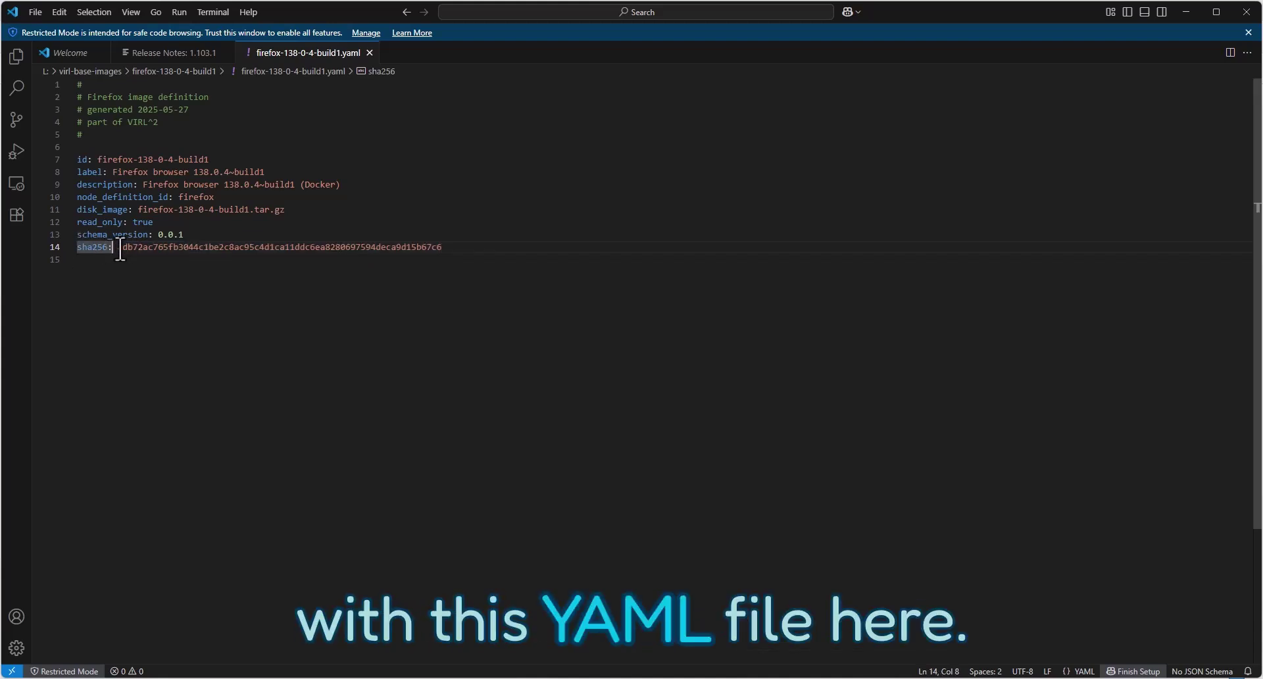
{"action": "left_click_drag", "start_coordinate": [121, 249], "coordinate": [216, 247]}
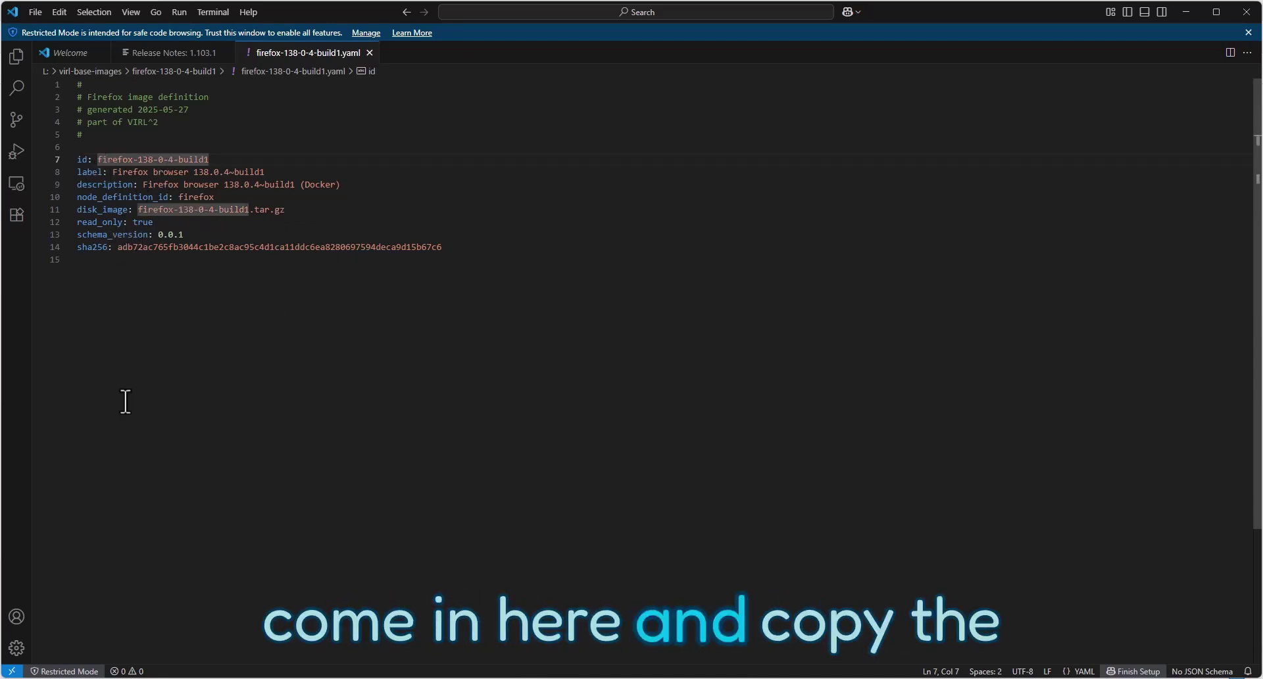
{"action": "left_click_drag", "start_coordinate": [118, 247], "coordinate": [431, 249]}
{"action": "right_click", "coordinate": [431, 249]}
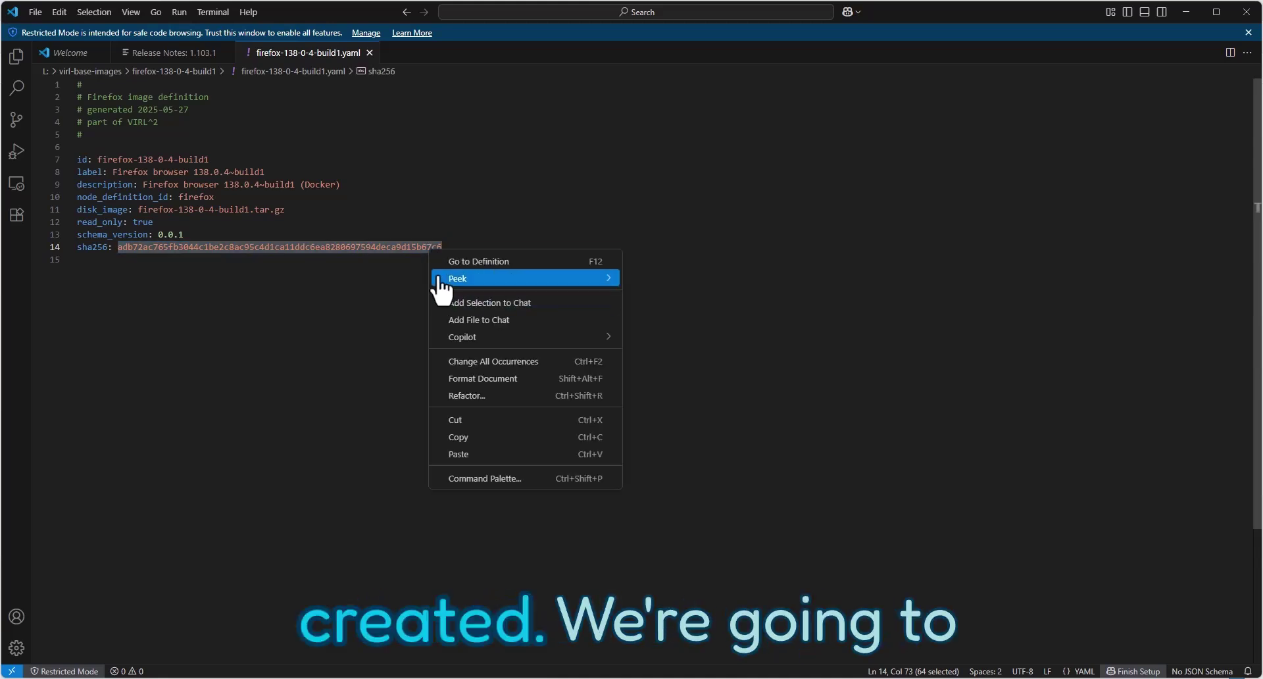
{"action": "left_click", "coordinate": [468, 435]}
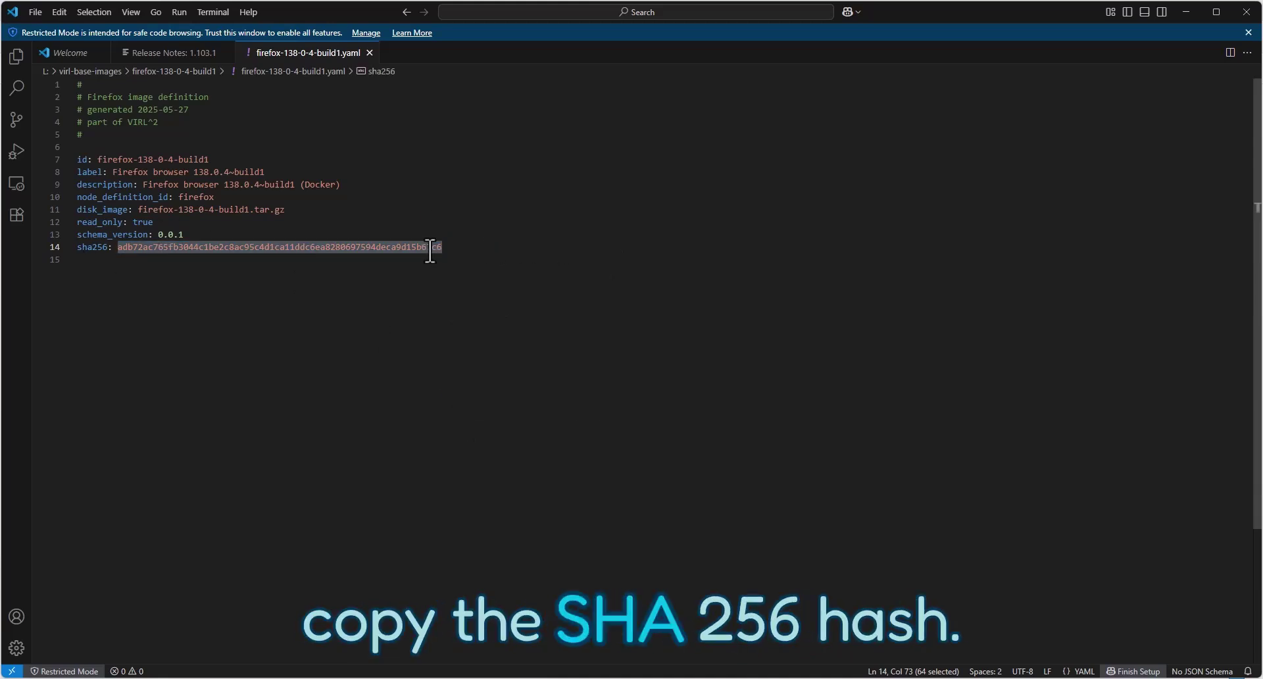
- Paste the hash into Disk Hash, keep firefox-138-0-4-build1.tar.gz, and create the definition
{"action": "key", "text": "alt+Tab"}
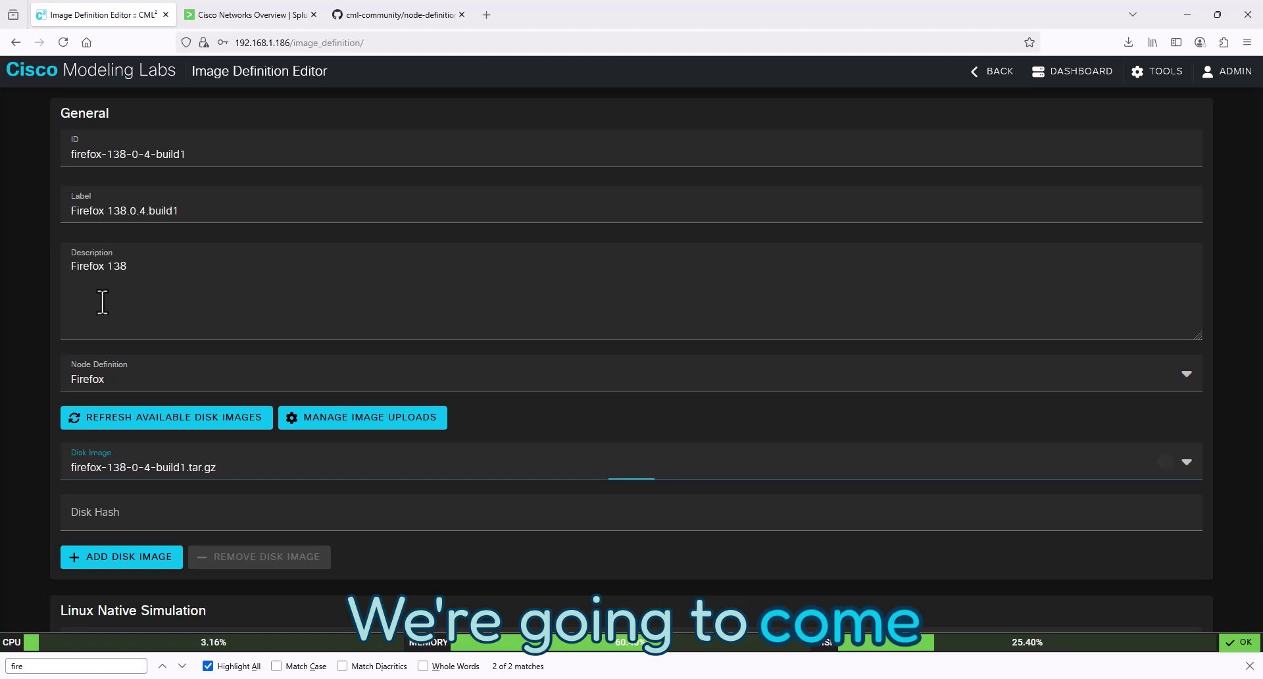
{"action": "right_click", "coordinate": [143, 518]}
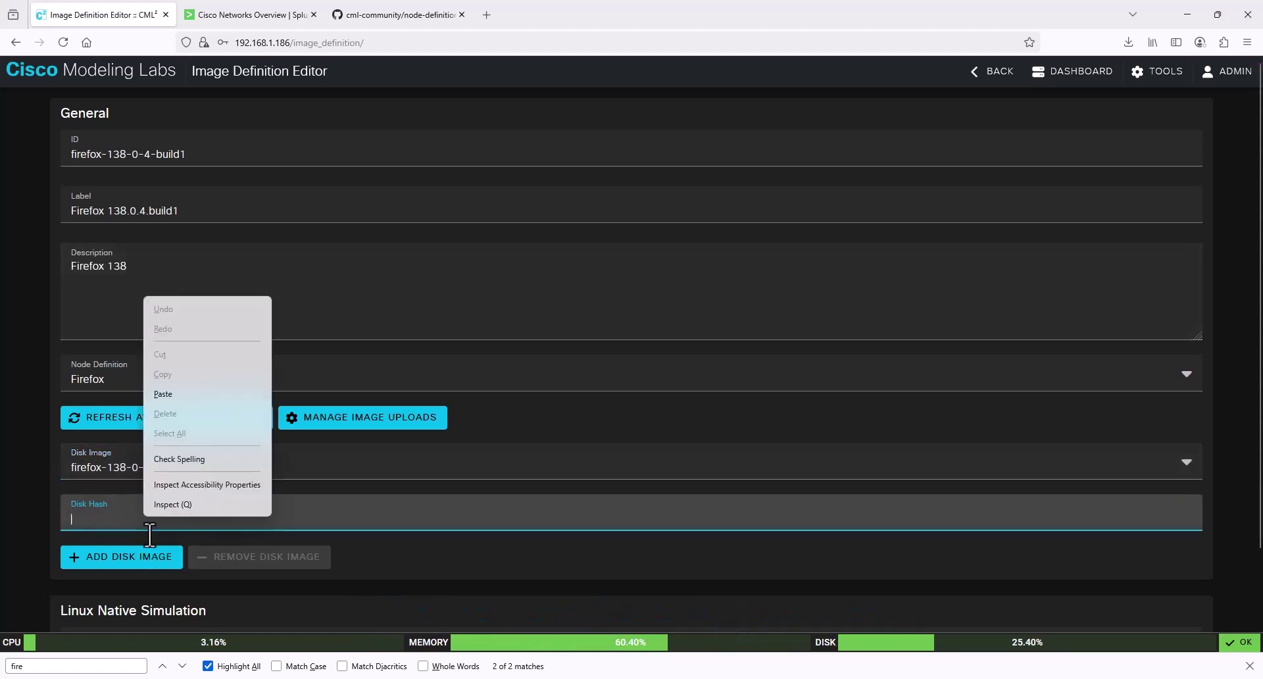
{"action": "left_click", "coordinate": [197, 395]}
{"action": "left_click", "coordinate": [566, 474]}
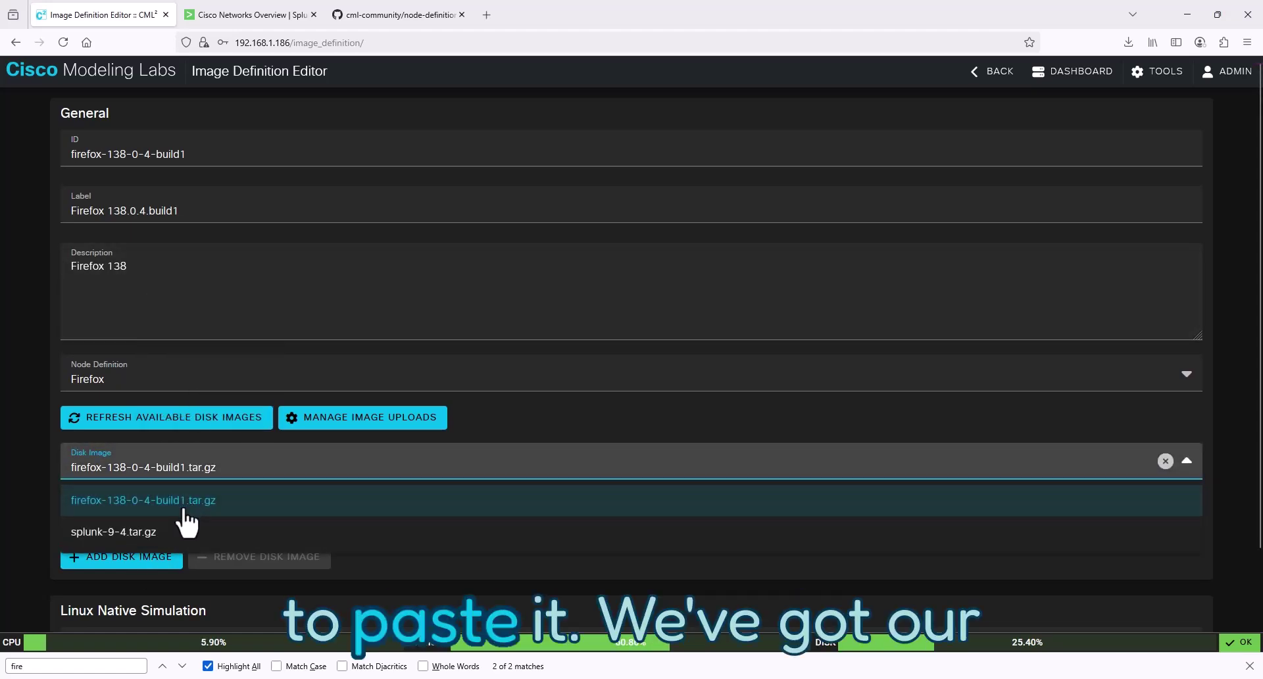
{"action": "left_click", "coordinate": [120, 488]}
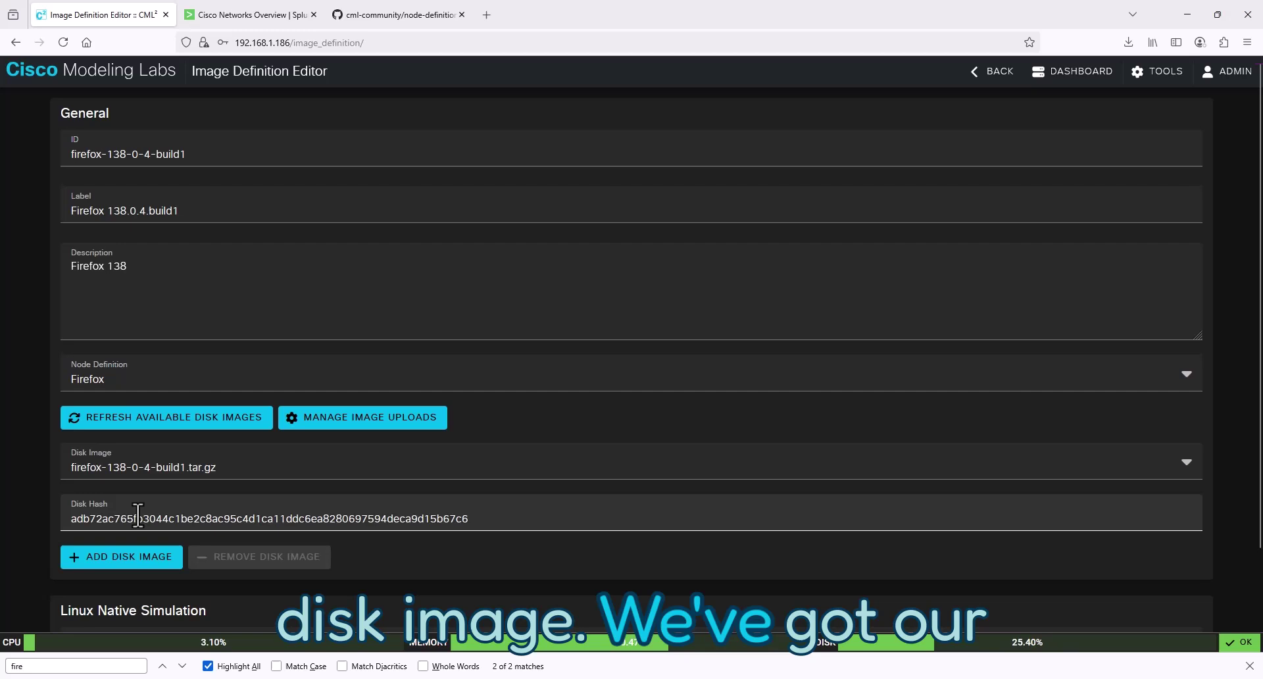
{"action": "scroll", "coordinate": [131, 513], "scroll_direction": "down", "scroll_amount": 3}
{"action": "left_click", "coordinate": [159, 605]}
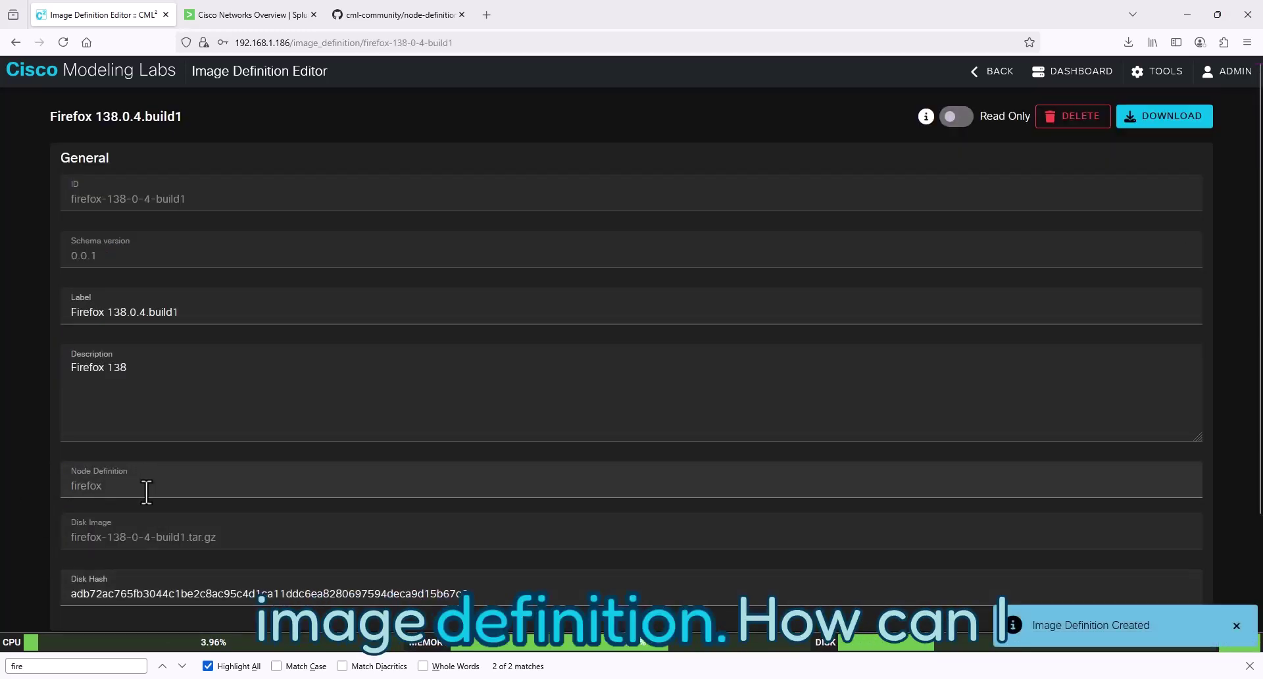
- Add a new entry on the Image Definitions tab of Node and Image Definitions
{"action": "left_click", "coordinate": [1174, 82]}
{"action": "left_click", "coordinate": [1138, 131]}
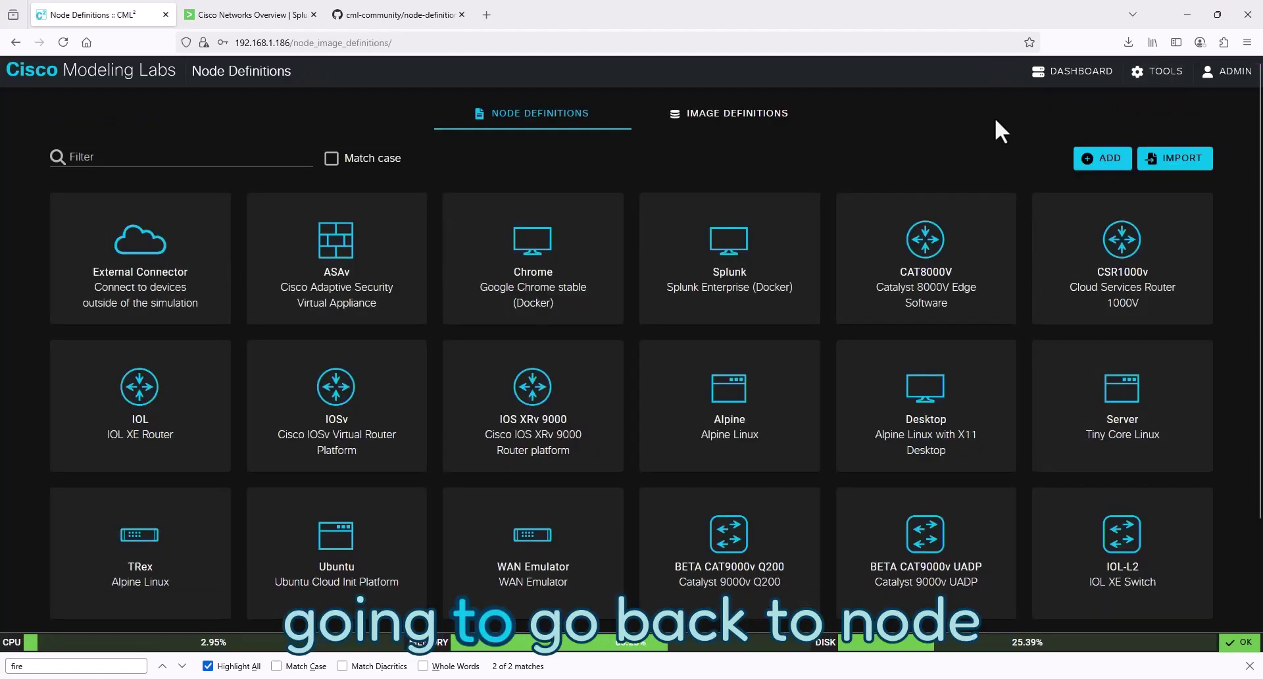
{"action": "left_click", "coordinate": [756, 125]}
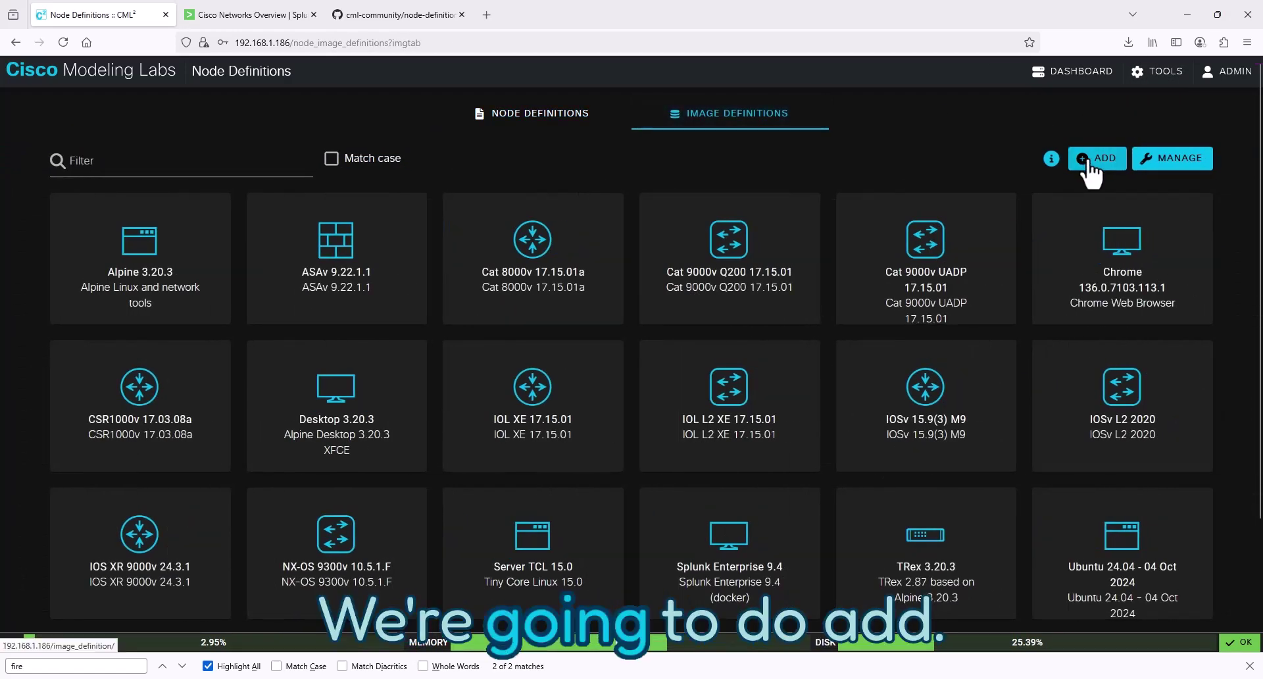
{"action": "left_click", "coordinate": [1085, 159]}
- Set ID splunk-9-4-2 and label Splunk Enterprise 9.4.2, then view the Splunk dashboard
{"action": "left_click", "coordinate": [201, 160]}
{"action": "type", "text": "splu"}
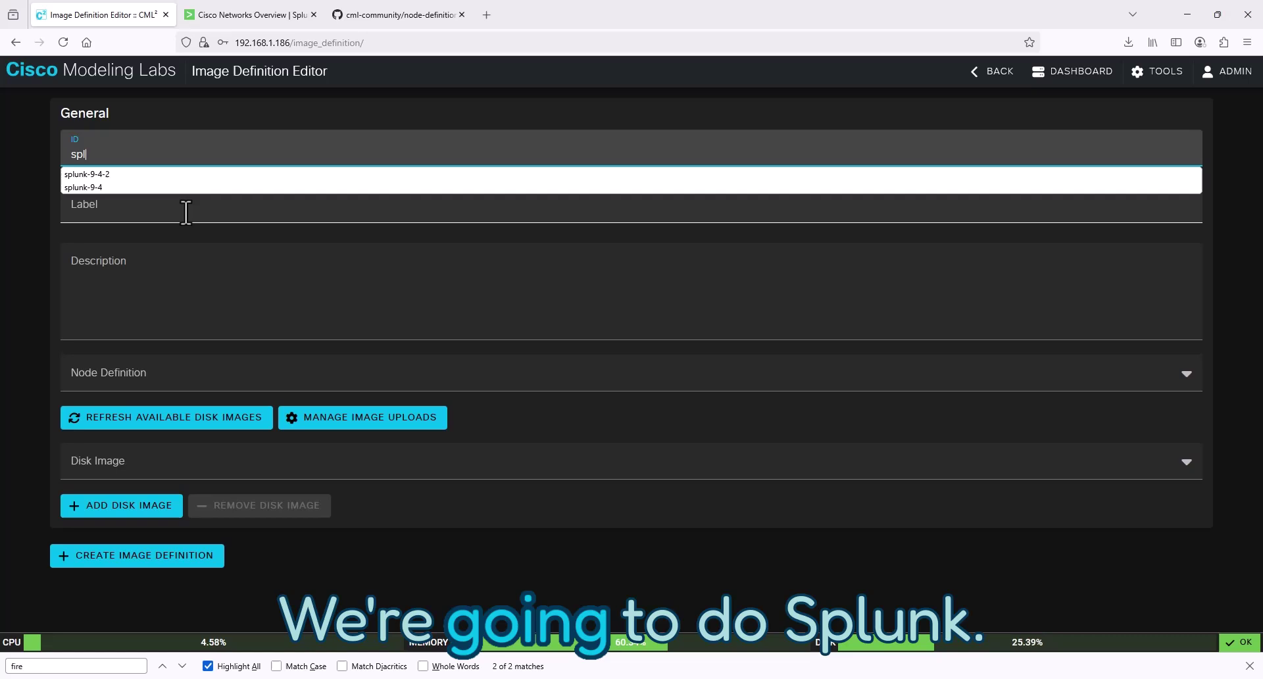
{"action": "left_click", "coordinate": [121, 175]}
{"action": "left_click", "coordinate": [146, 209]}
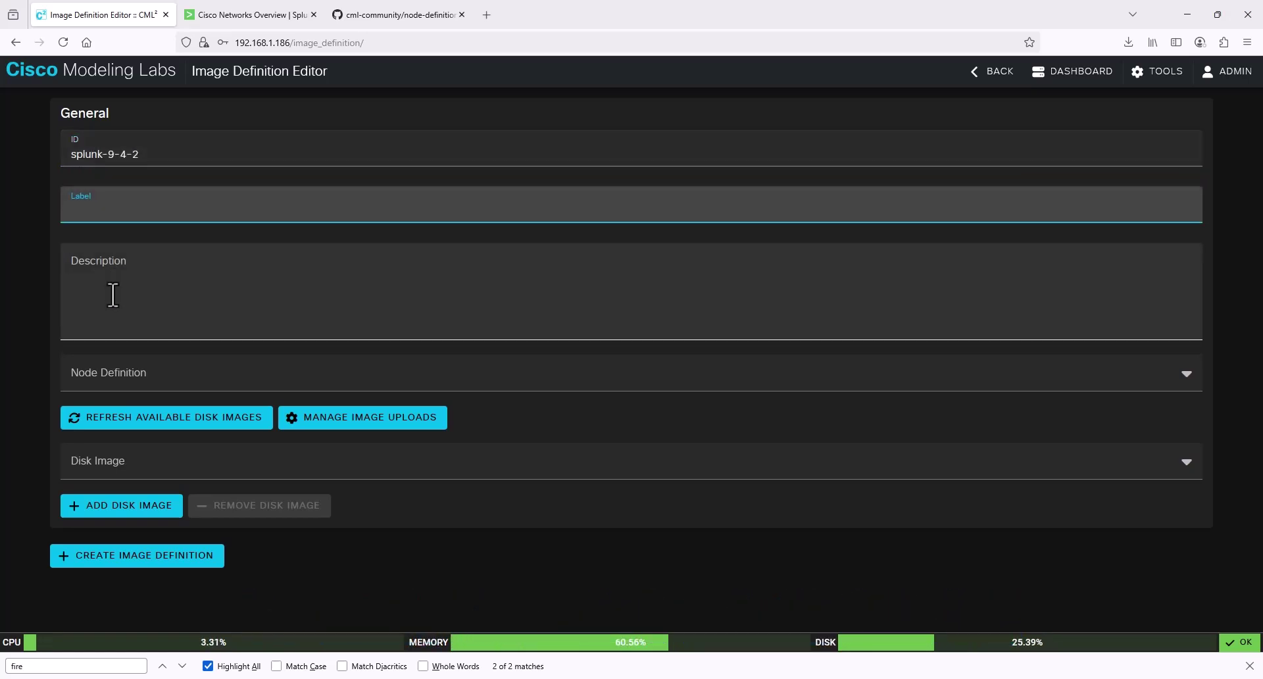
{"action": "type", "text": "Spl"}
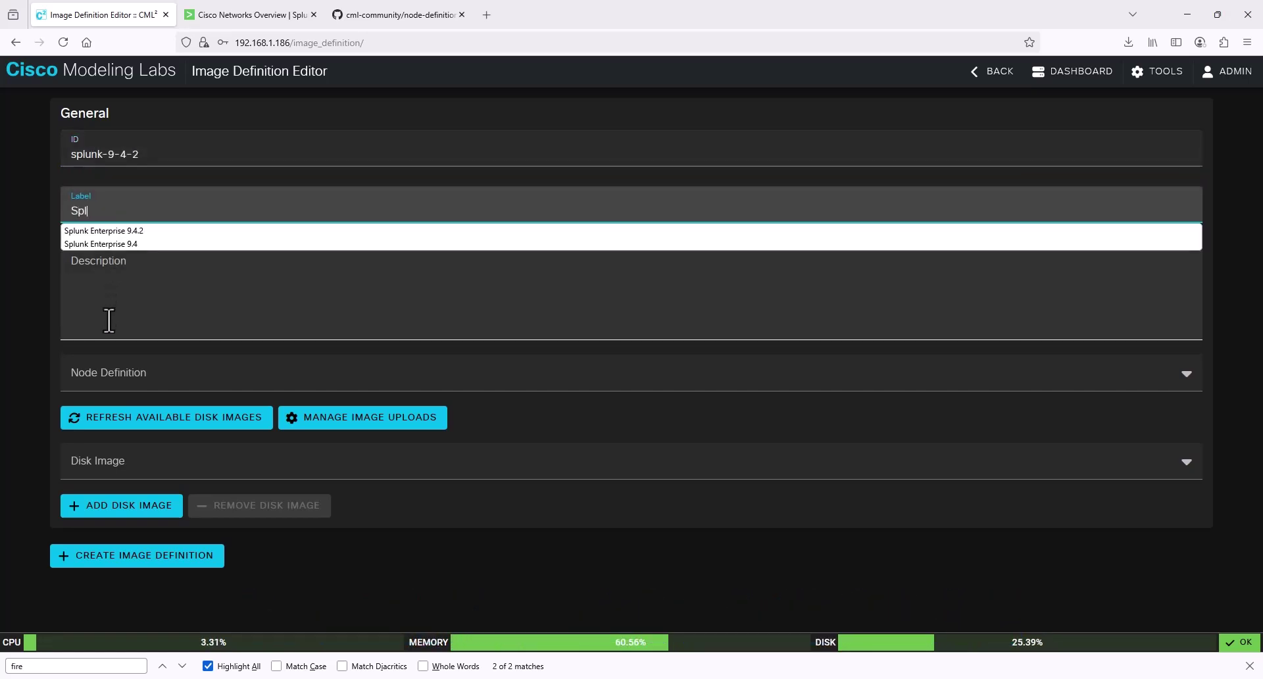
{"action": "left_click", "coordinate": [152, 231]}
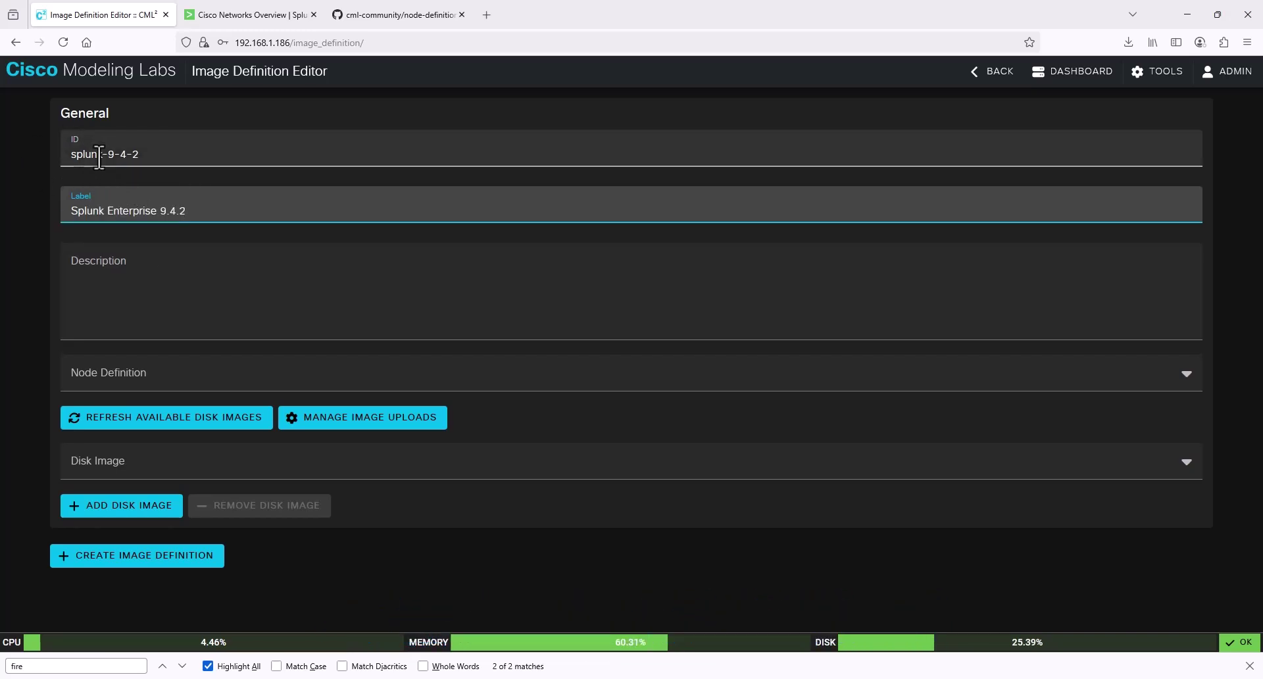
{"action": "left_click", "coordinate": [146, 156]}
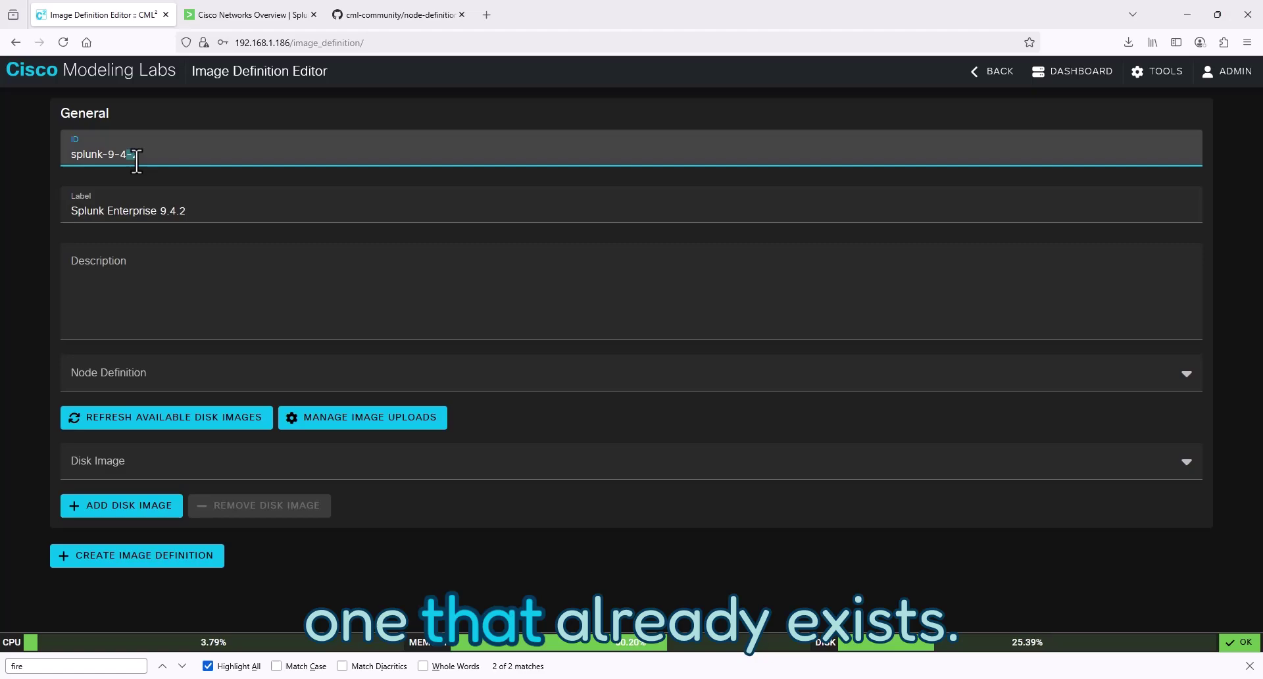
{"action": "left_click", "coordinate": [246, 14]}
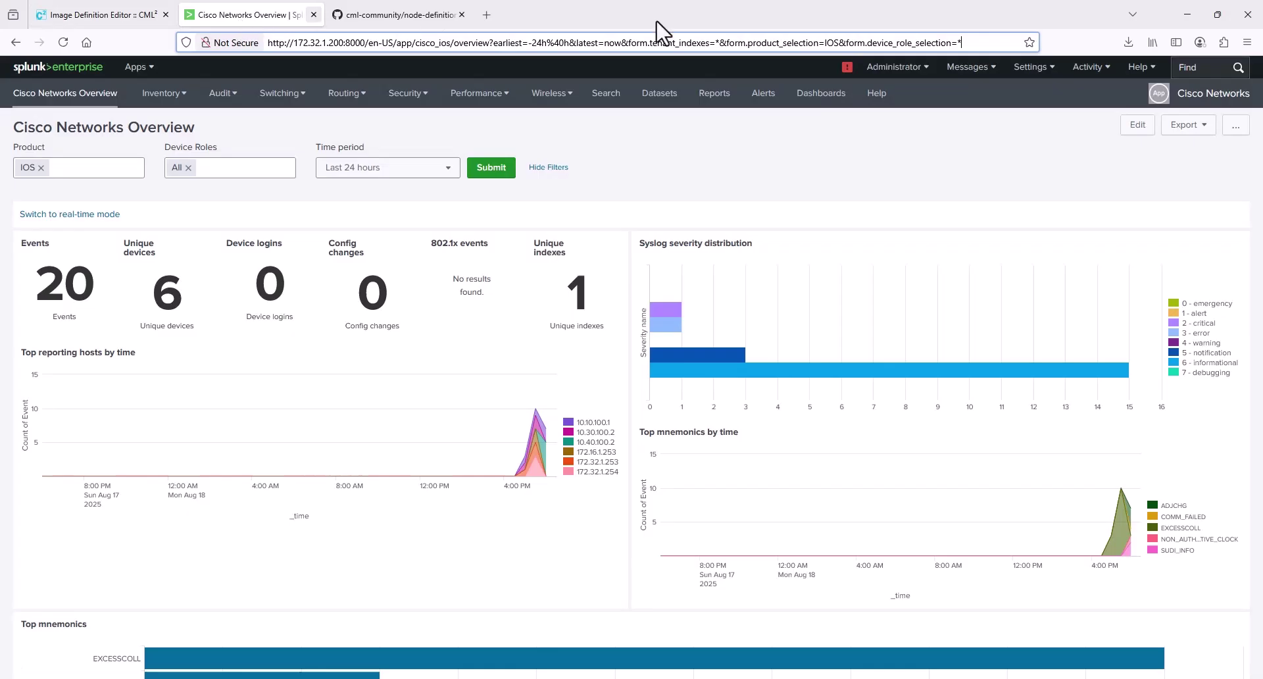
{"action": "left_click", "coordinate": [1141, 67]}
{"action": "left_click", "coordinate": [1108, 233]}
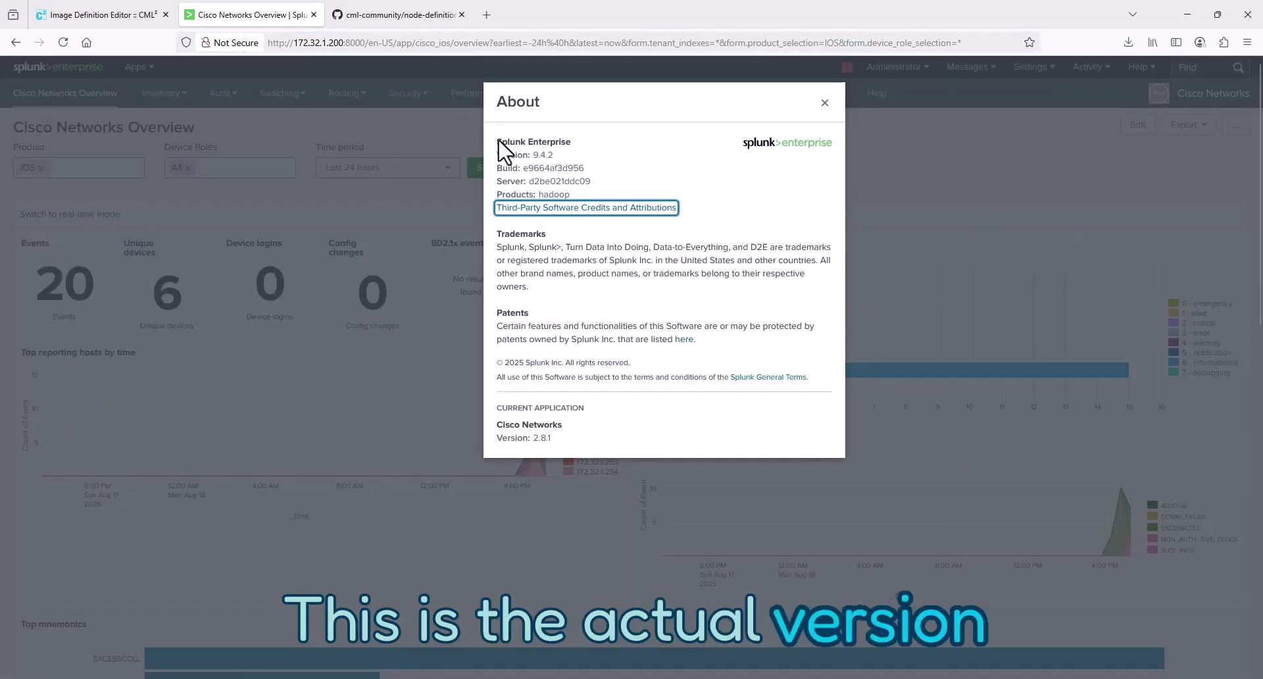
{"action": "double_click", "coordinate": [514, 157]}
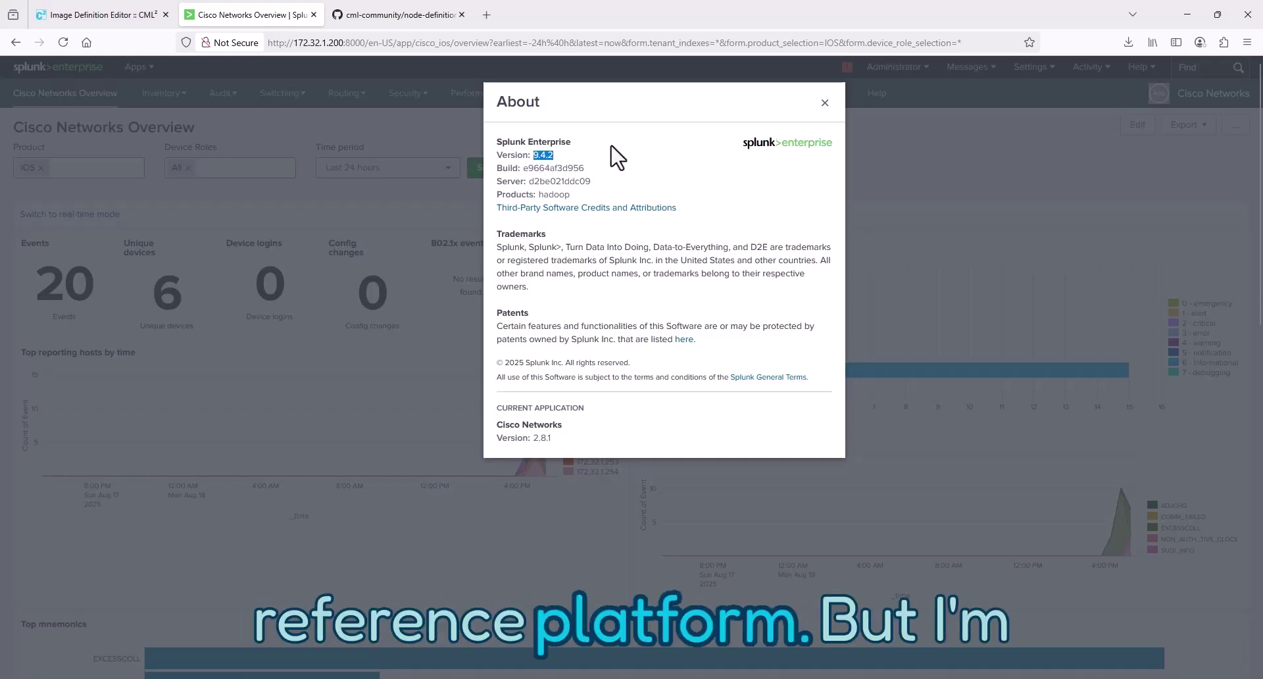
{"action": "left_click", "coordinate": [563, 164]}
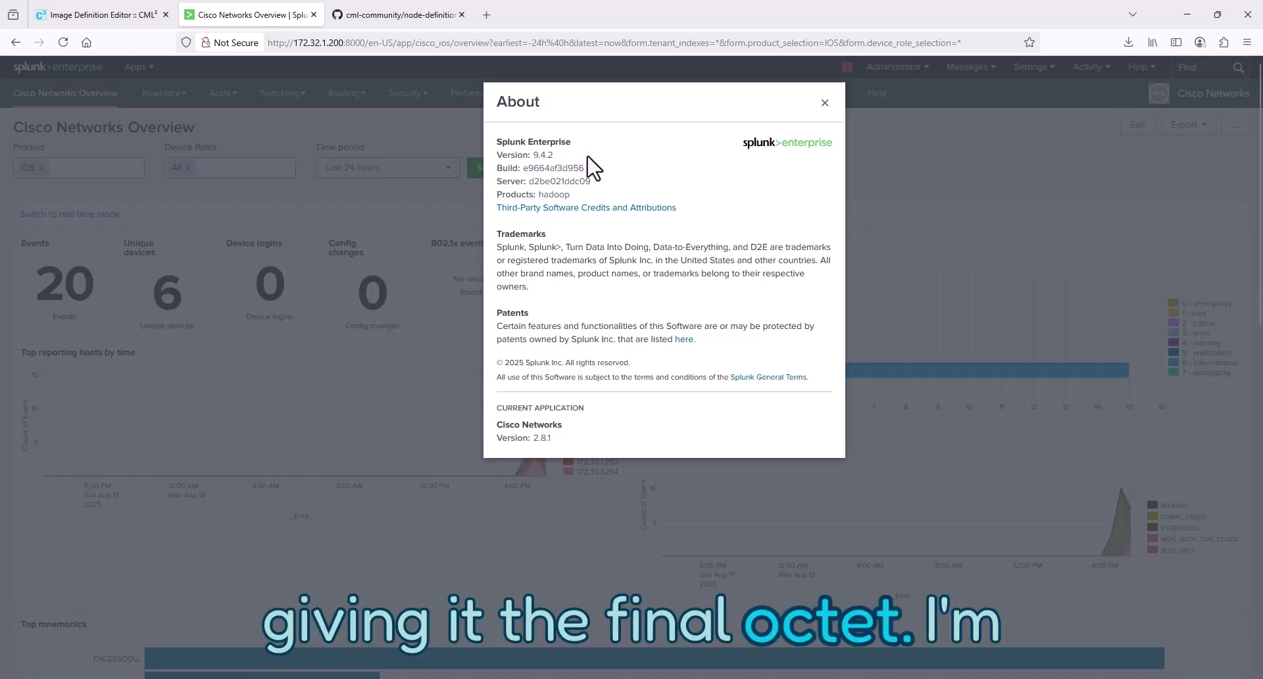
{"action": "left_click", "coordinate": [825, 103]}
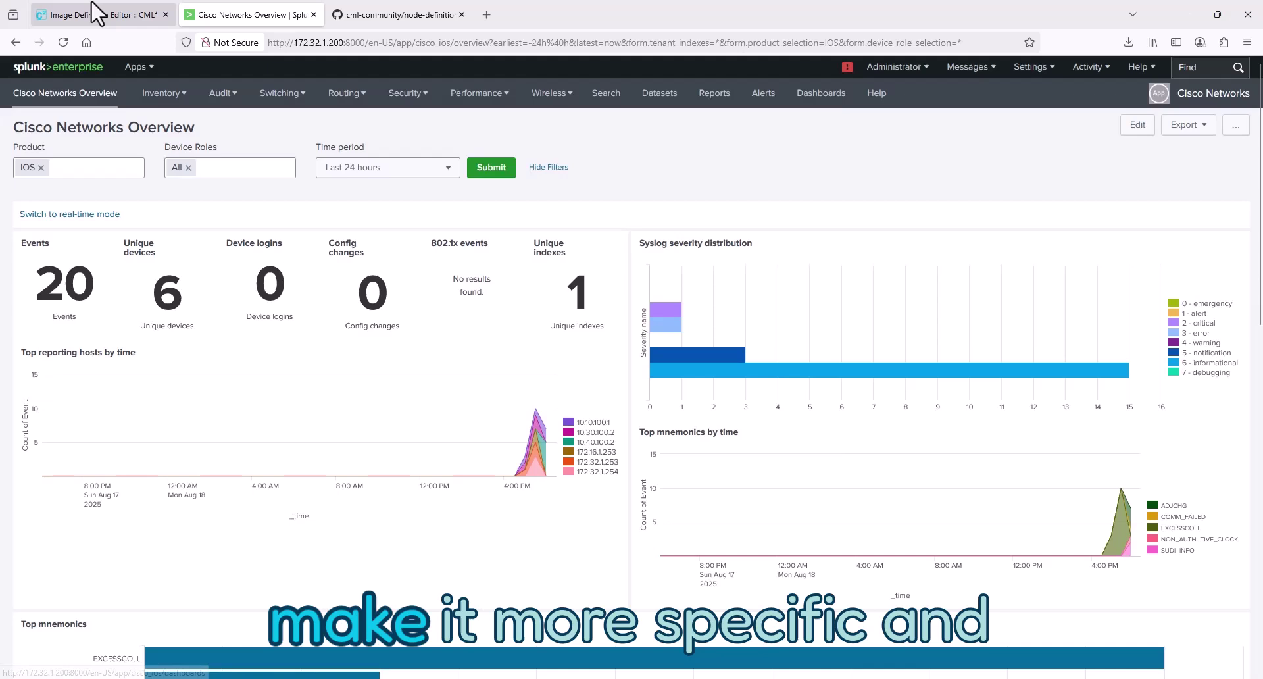
- Set description Splunk Enterprise 9.4.2, node definition Splunk and disk image splunk-9-4.tar.gz
{"action": "left_click", "coordinate": [103, 9]}
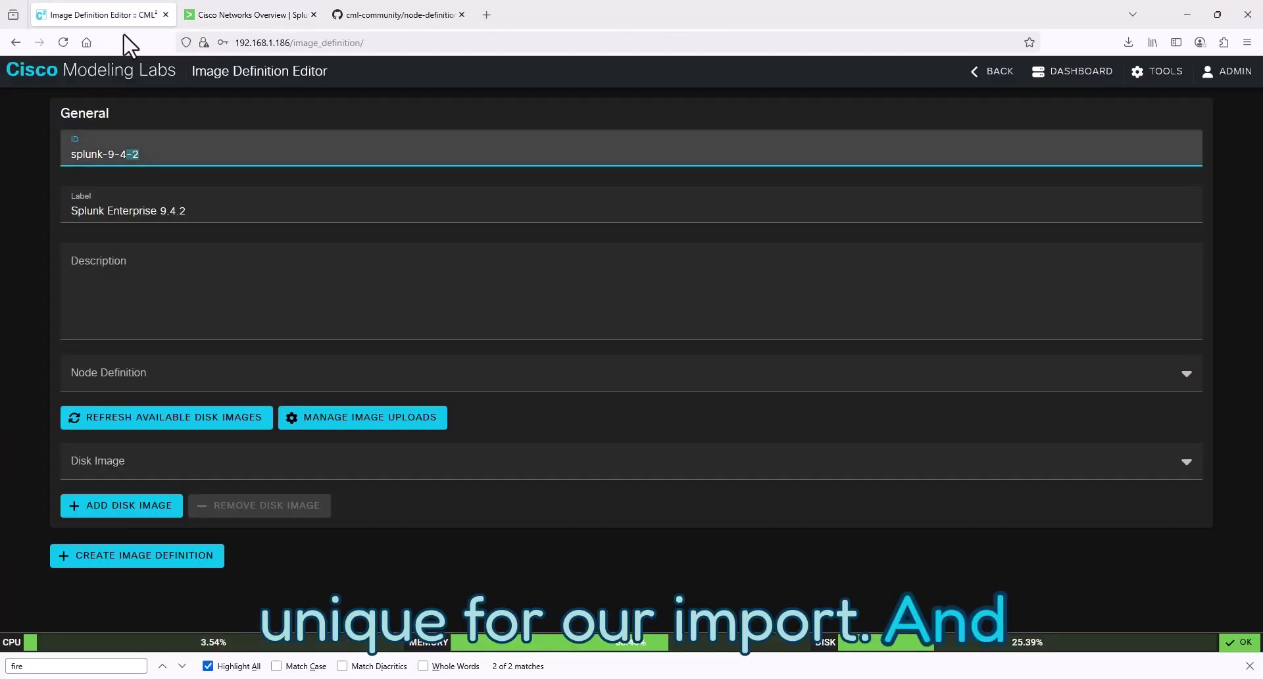
{"action": "left_click", "coordinate": [128, 269]}
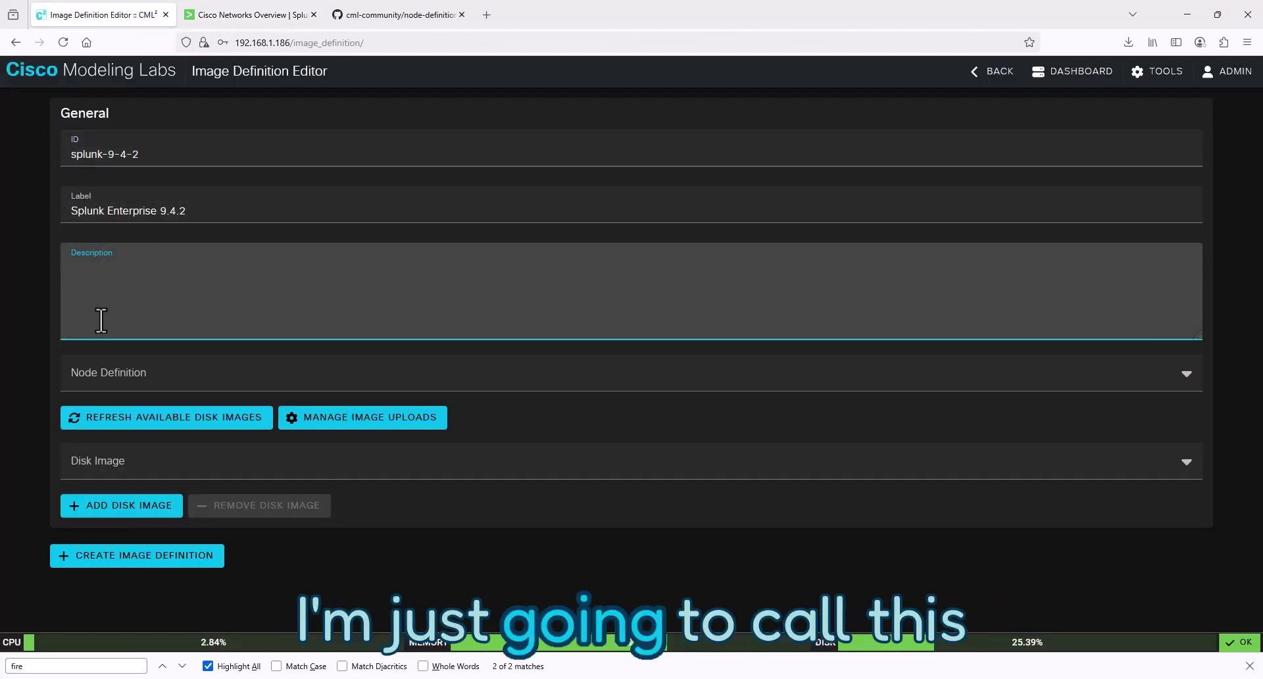
{"action": "type", "text": "Splunk Enterprise 9"}
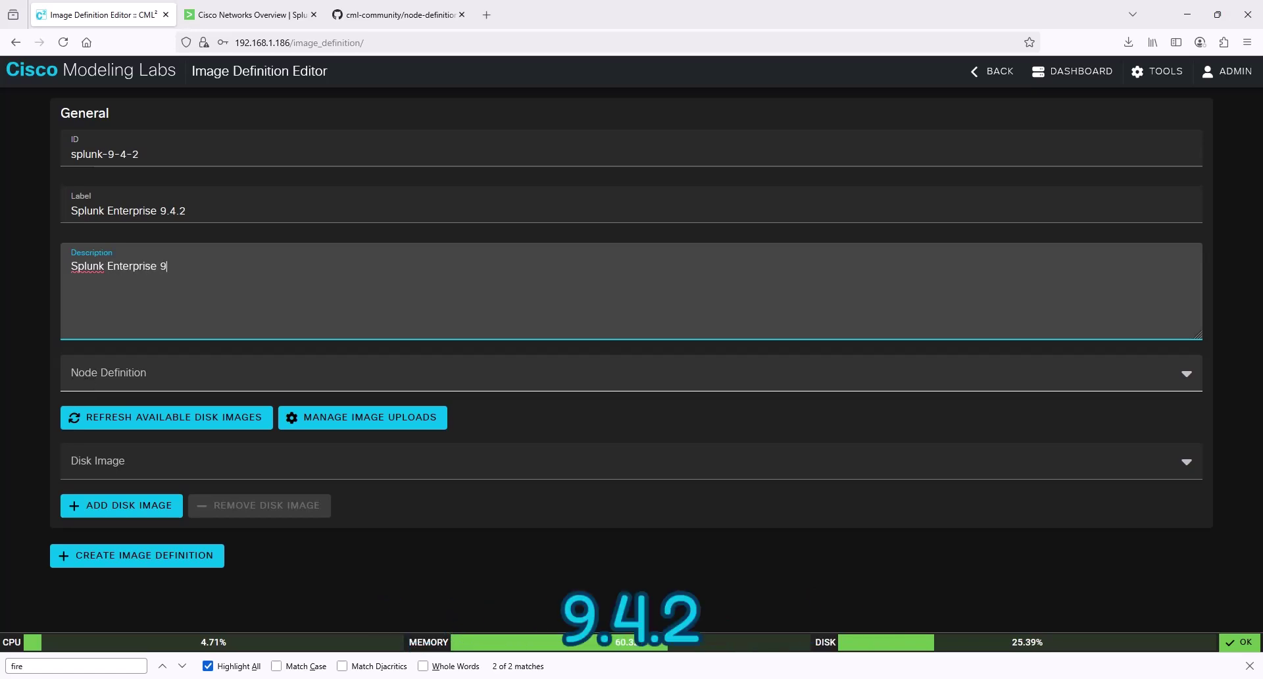
{"action": "type", "text": ".4.2"}
{"action": "right_click", "coordinate": [88, 381]}
{"action": "left_click", "coordinate": [392, 381]}
{"action": "left_click", "coordinate": [393, 381]}
{"action": "left_click", "coordinate": [392, 382]}
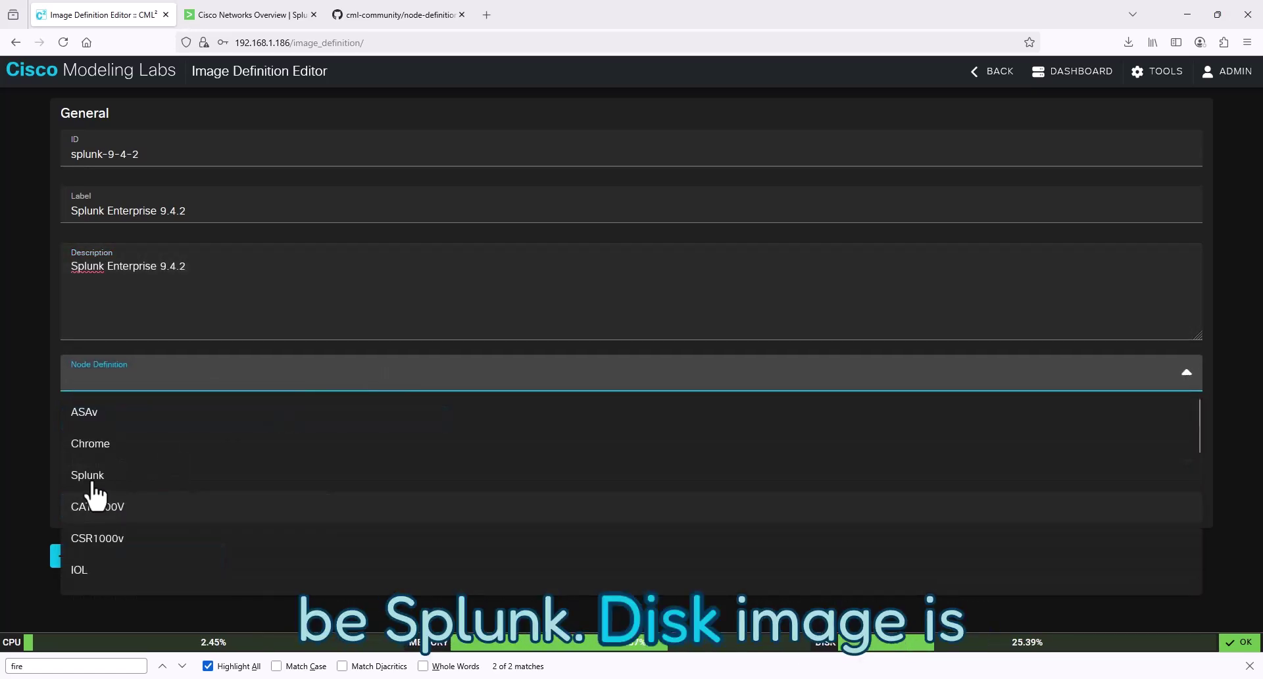
{"action": "left_click", "coordinate": [90, 477]}
{"action": "left_click", "coordinate": [197, 497]}
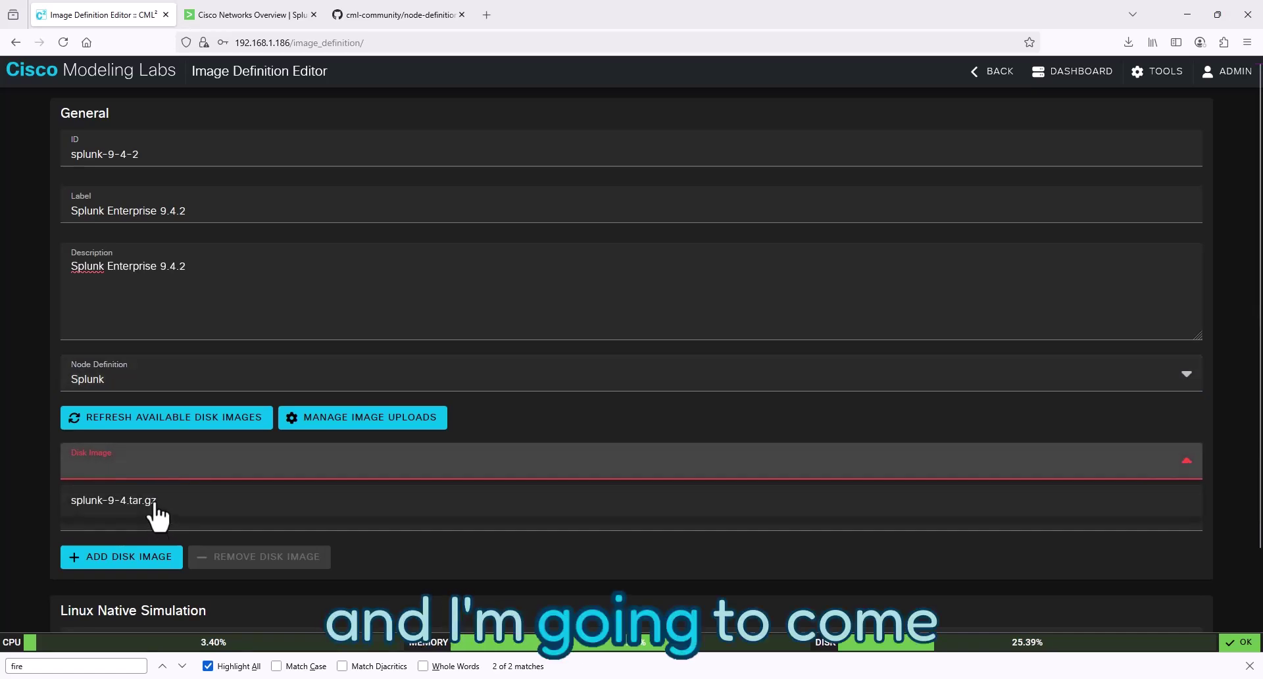
{"action": "left_click", "coordinate": [158, 504]}
{"action": "left_click", "coordinate": [155, 512]}
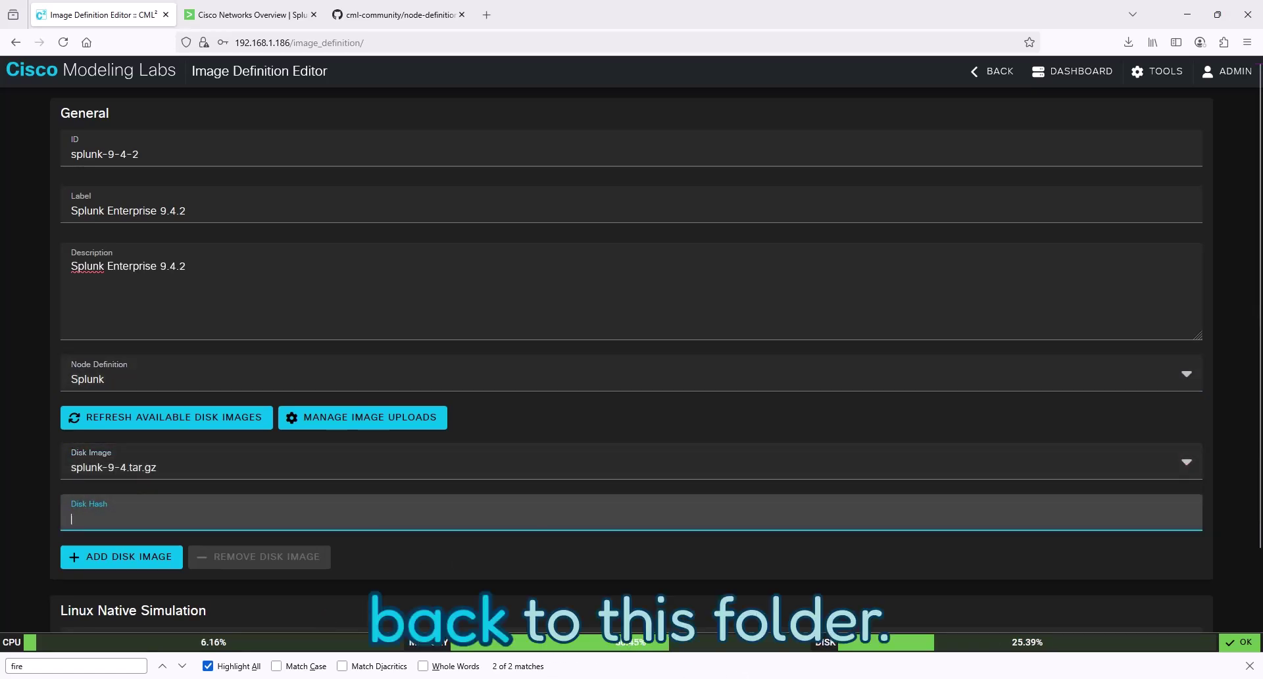
- In File Explorer, open virl-base-images > splunk-9-4 and select splunk-9-4.yaml
{"action": "mouse_move", "coordinate": [633, 678]}
{"action": "left_click", "coordinate": [635, 653]}
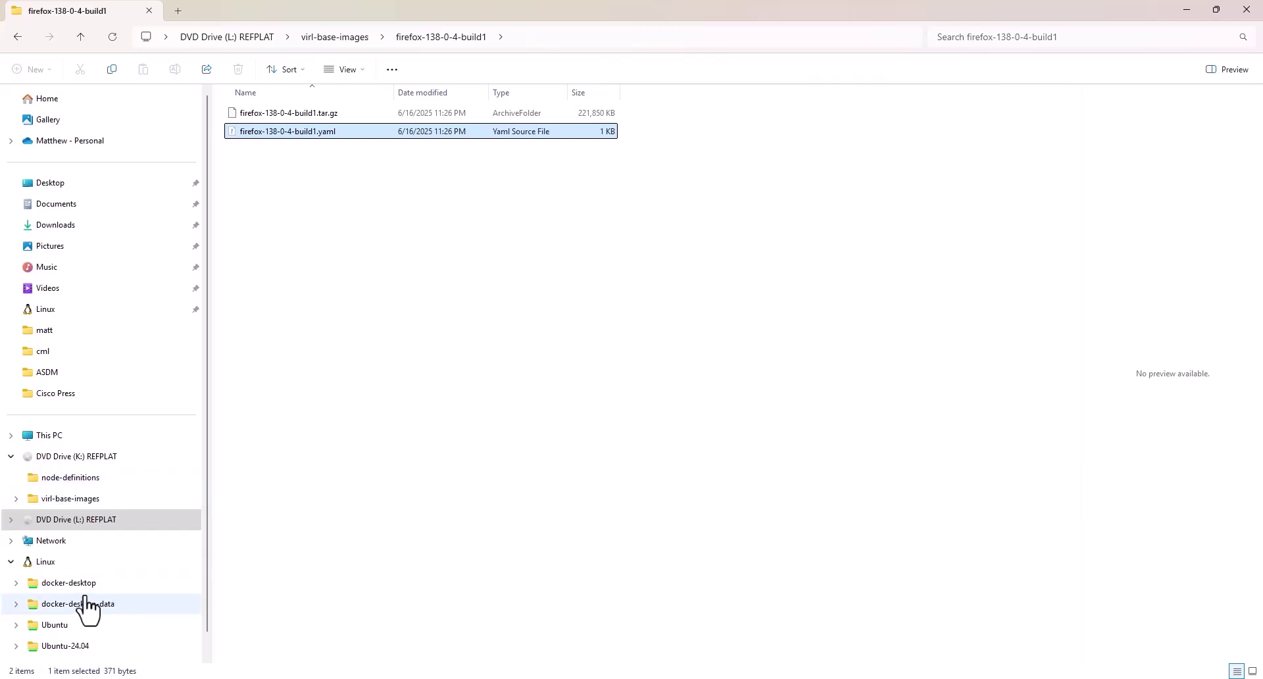
{"action": "left_click", "coordinate": [71, 498]}
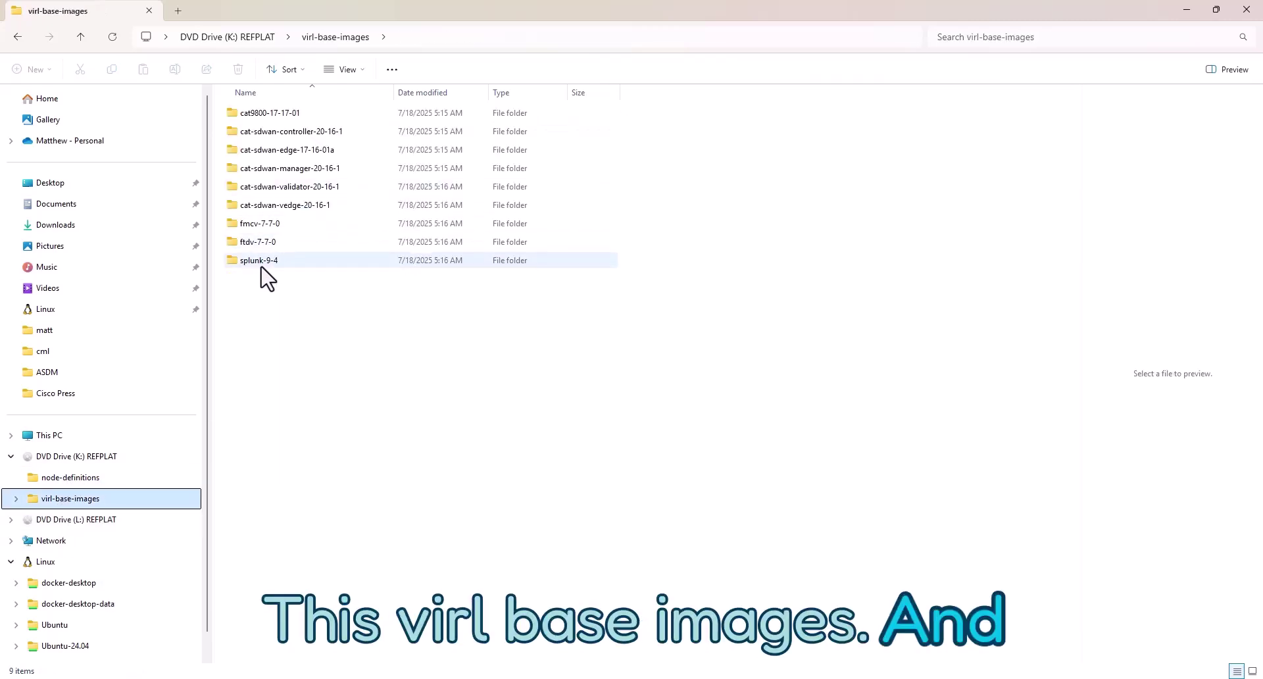
{"action": "double_click", "coordinate": [261, 262]}
{"action": "left_click", "coordinate": [263, 131]}
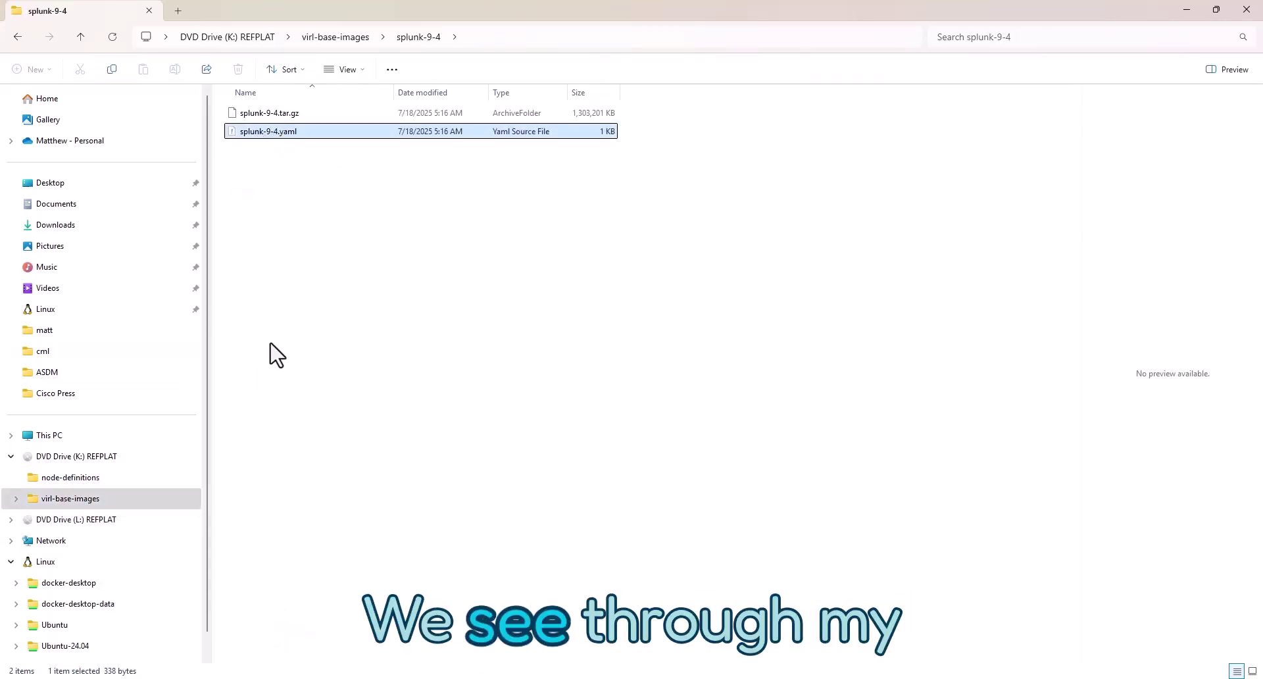
- Copy the sha256 value from splunk-9-4.yaml in VS Code
{"action": "key", "text": "Return"}
{"action": "double_click", "coordinate": [206, 246]}
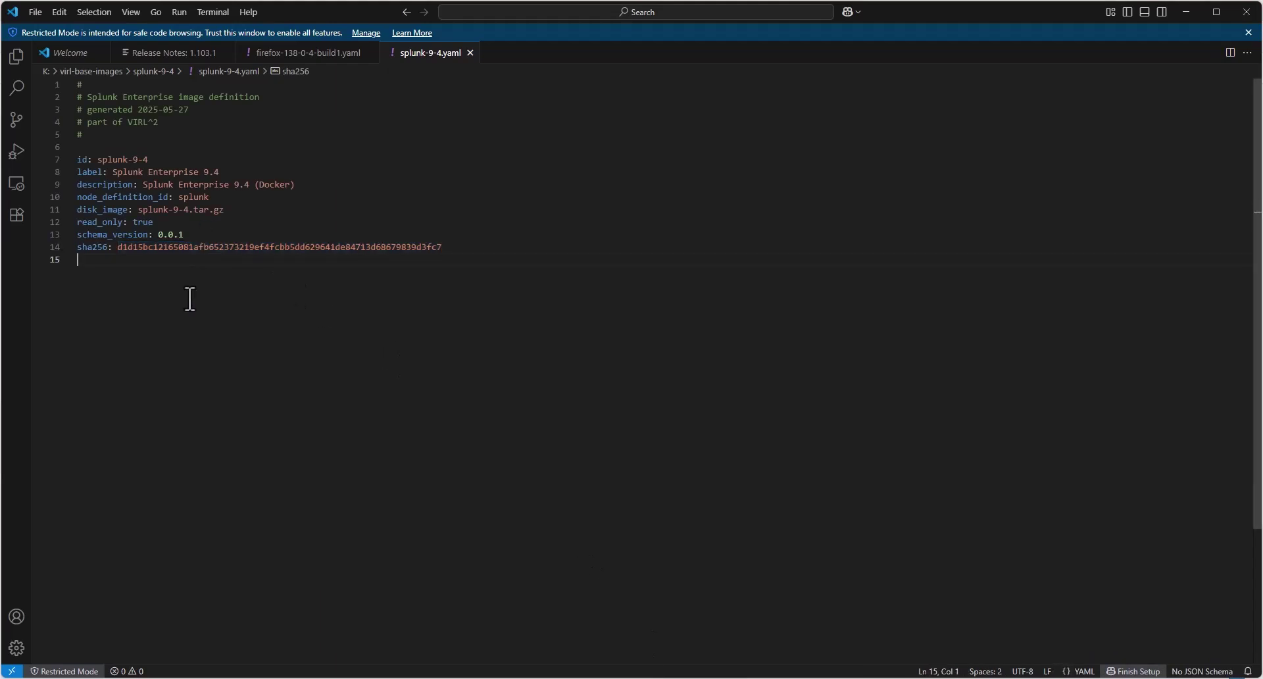
{"action": "double_click", "coordinate": [226, 247]}
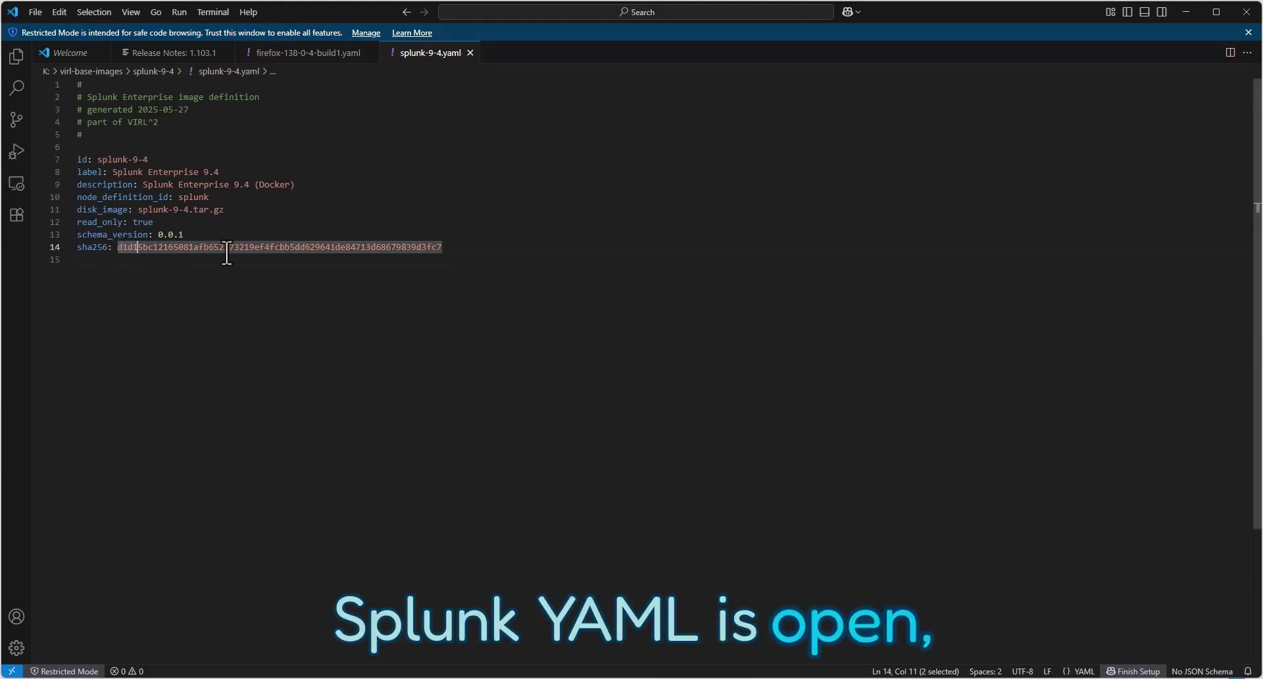
{"action": "right_click", "coordinate": [236, 248]}
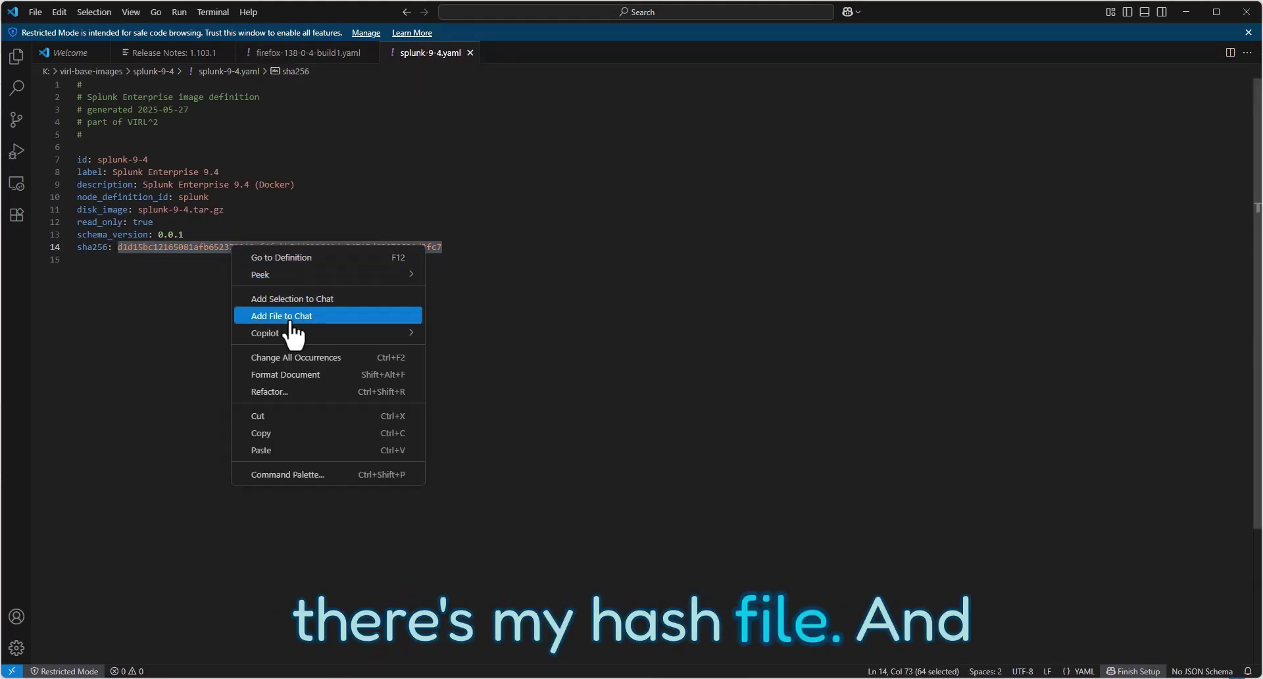
{"action": "left_click", "coordinate": [305, 439]}
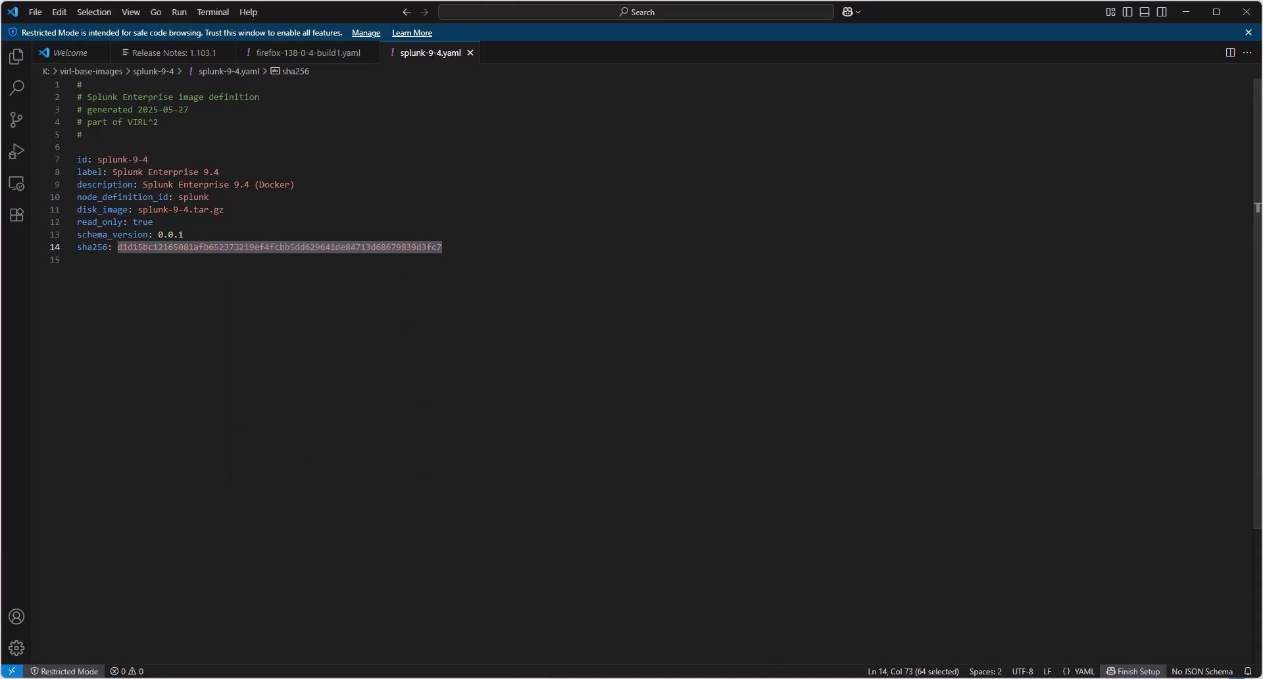
- Paste the hash into the Splunk image definition's Disk Hash field
{"action": "key", "text": "alt+Tab"}
{"action": "right_click", "coordinate": [105, 508]}
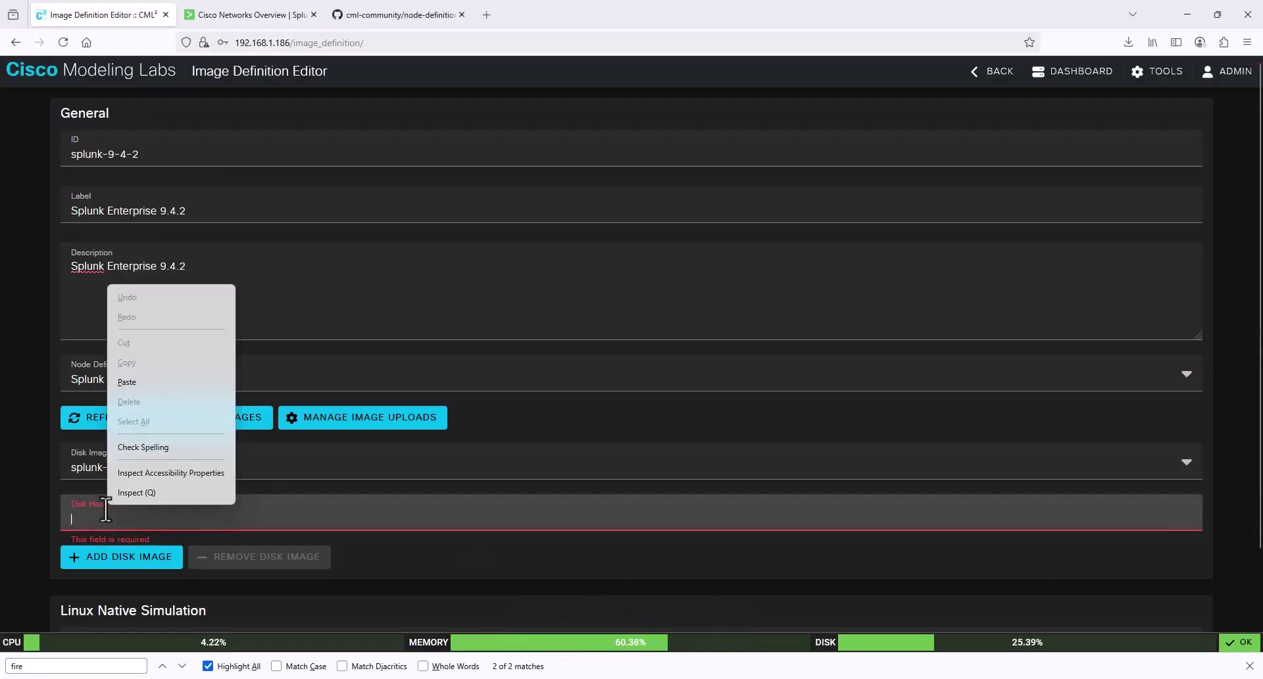
{"action": "left_click", "coordinate": [132, 382]}
{"action": "scroll", "coordinate": [37, 470], "scroll_direction": "down", "scroll_amount": 2}
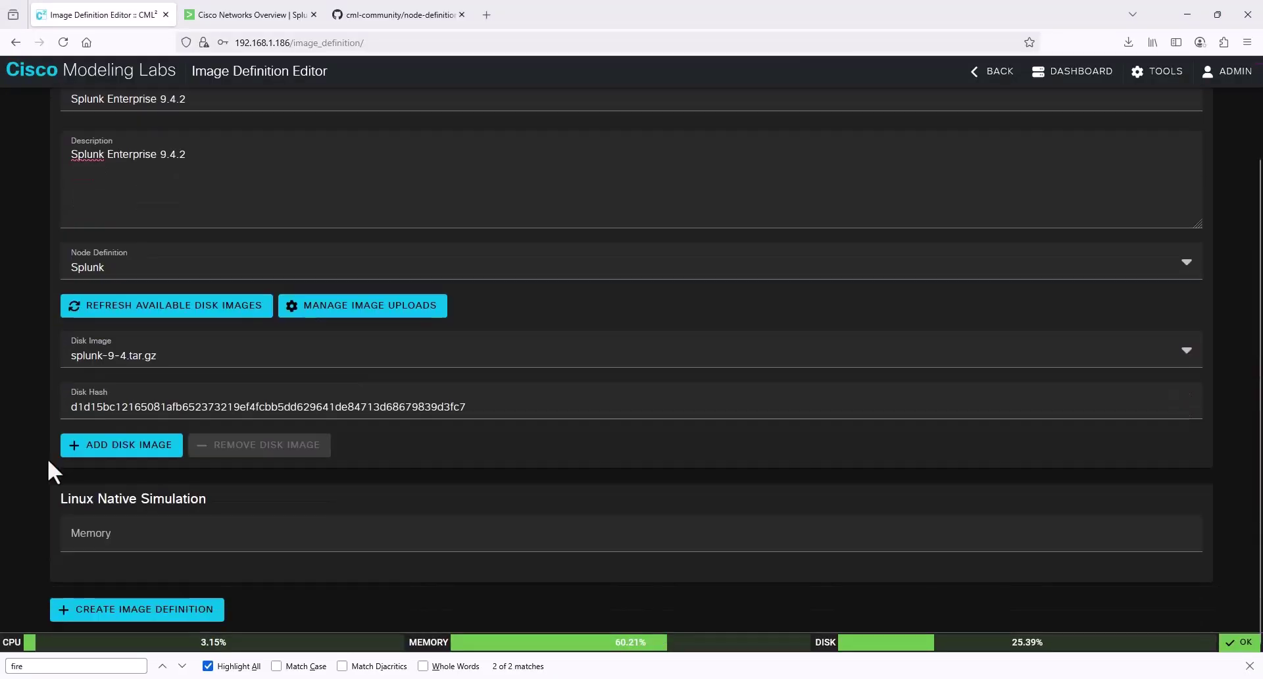
{"action": "left_click", "coordinate": [146, 614]}
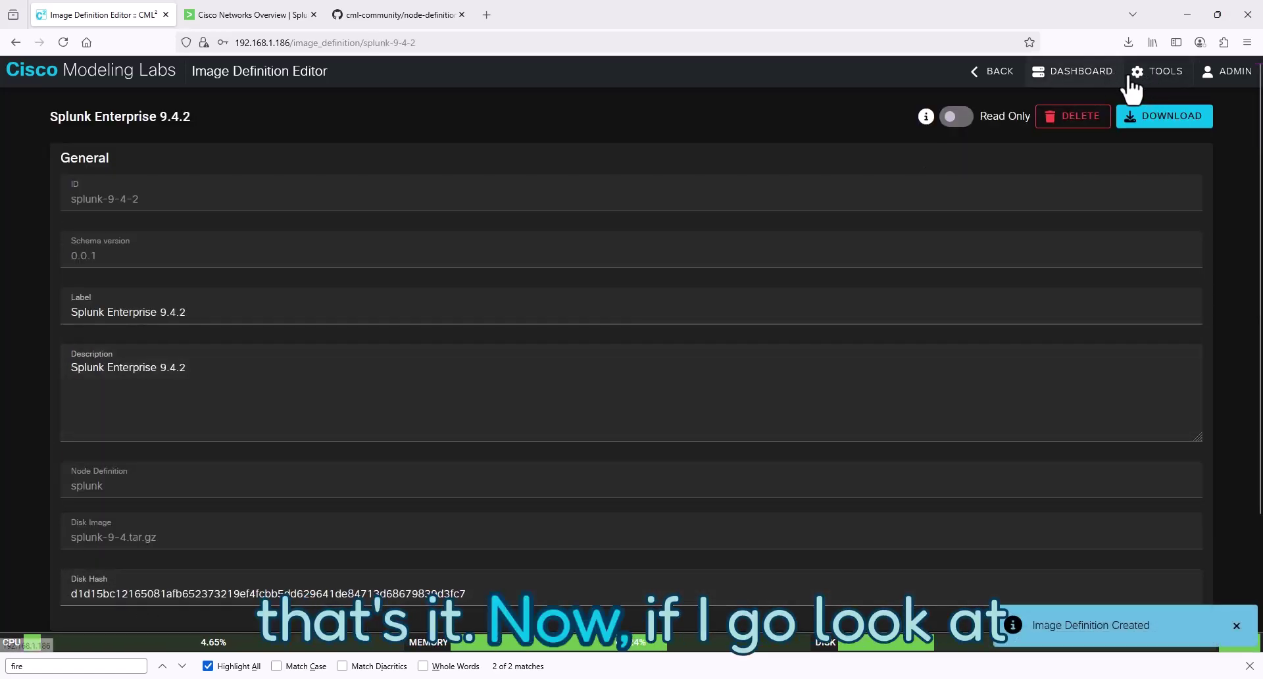
{"action": "left_click", "coordinate": [1158, 72]}
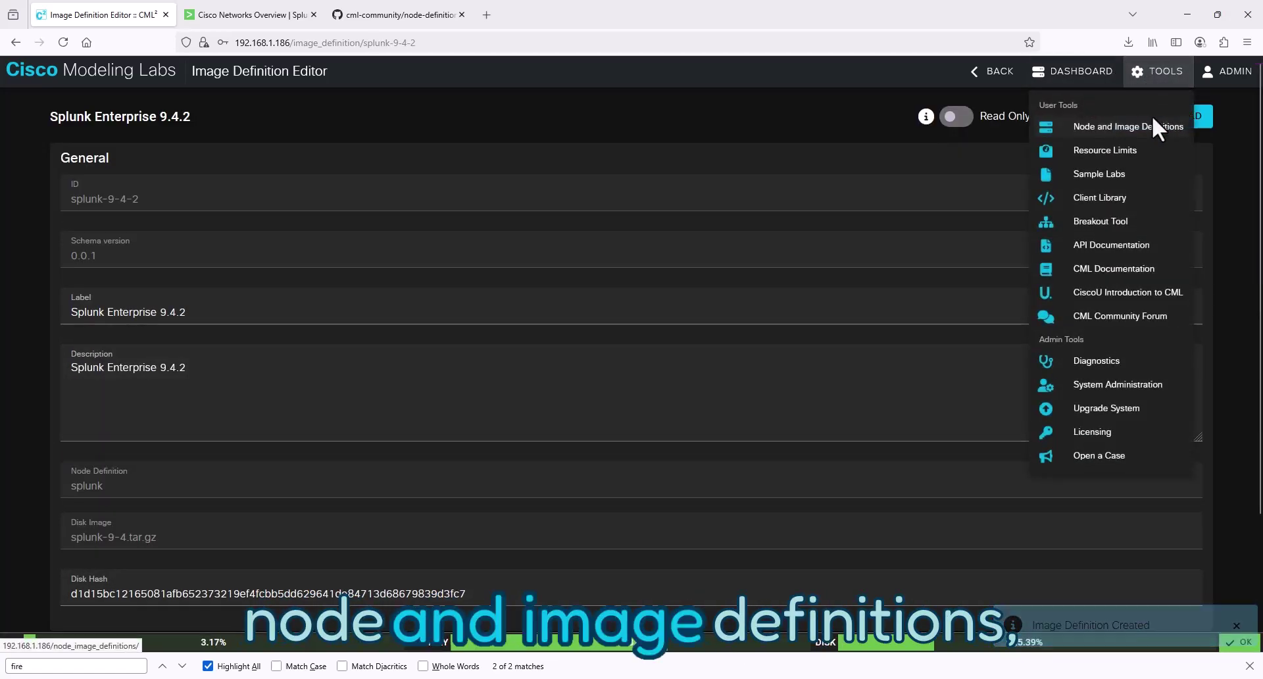
{"action": "left_click", "coordinate": [1138, 73]}
{"action": "left_click", "coordinate": [1111, 138]}
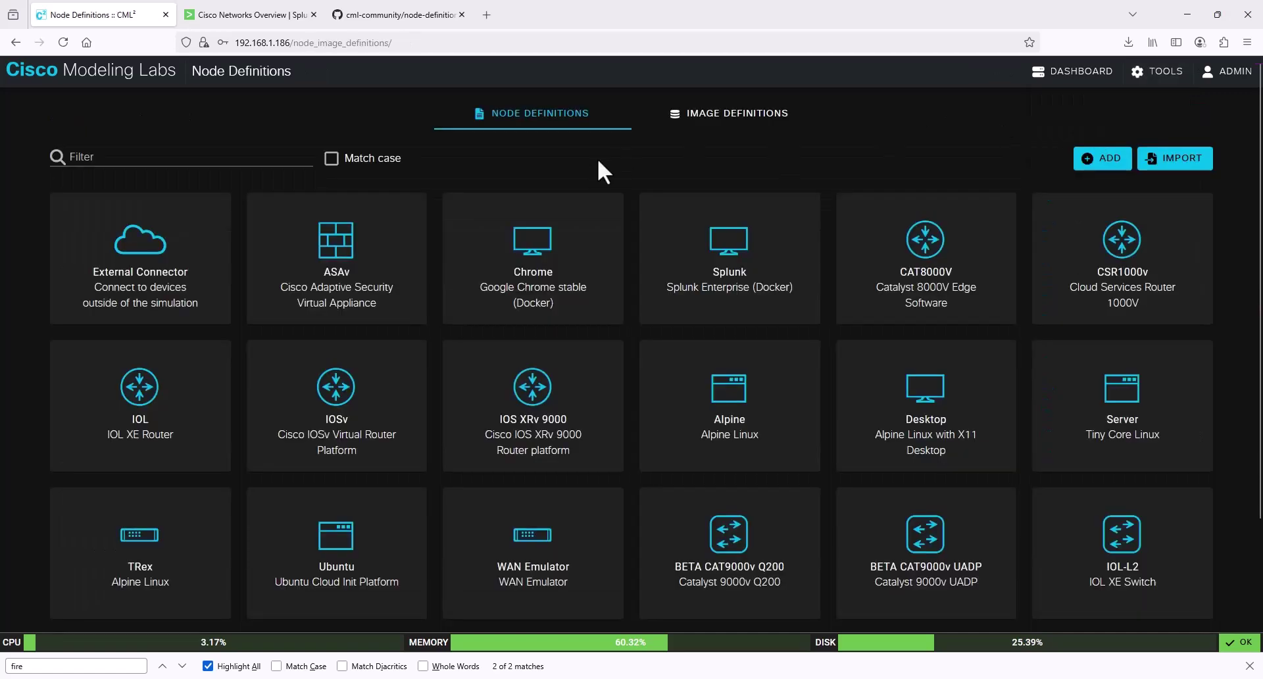
{"action": "left_click", "coordinate": [721, 125]}
{"action": "scroll", "coordinate": [645, 282], "scroll_direction": "down", "scroll_amount": 2}
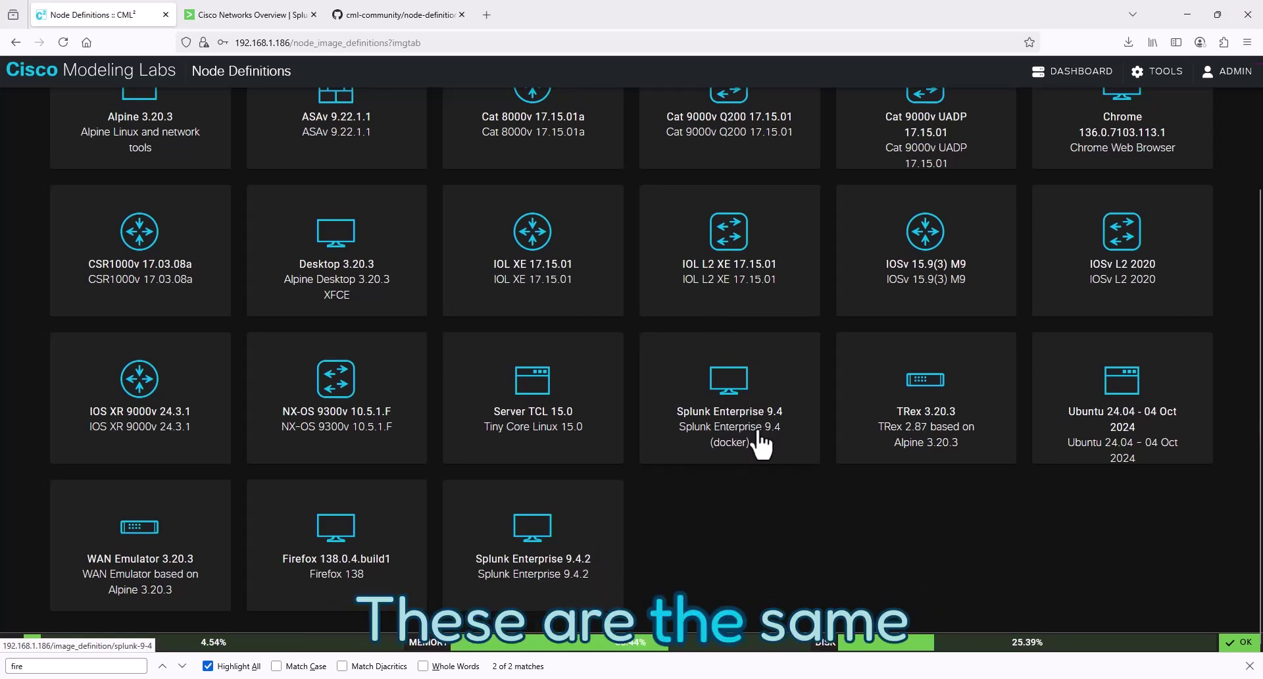
{"action": "left_click", "coordinate": [855, 429]}
{"action": "left_click", "coordinate": [5, 41]}
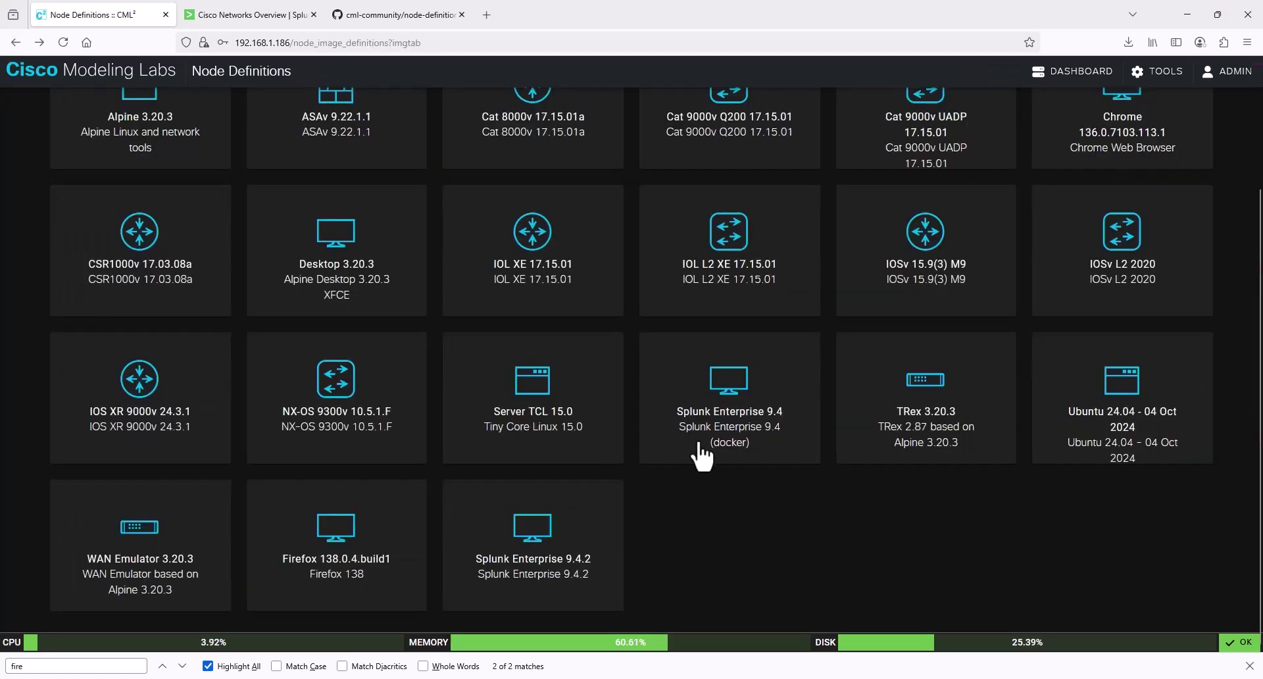
{"action": "left_click", "coordinate": [697, 453]}
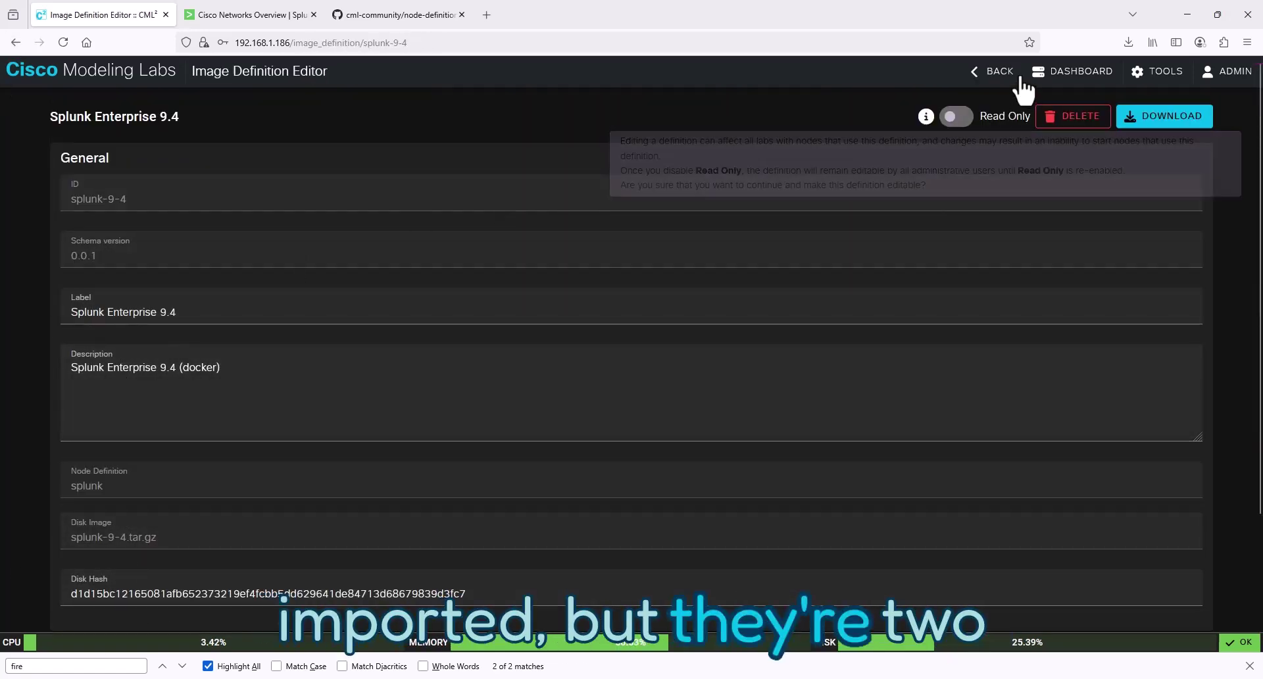
{"action": "left_click", "coordinate": [1001, 75]}
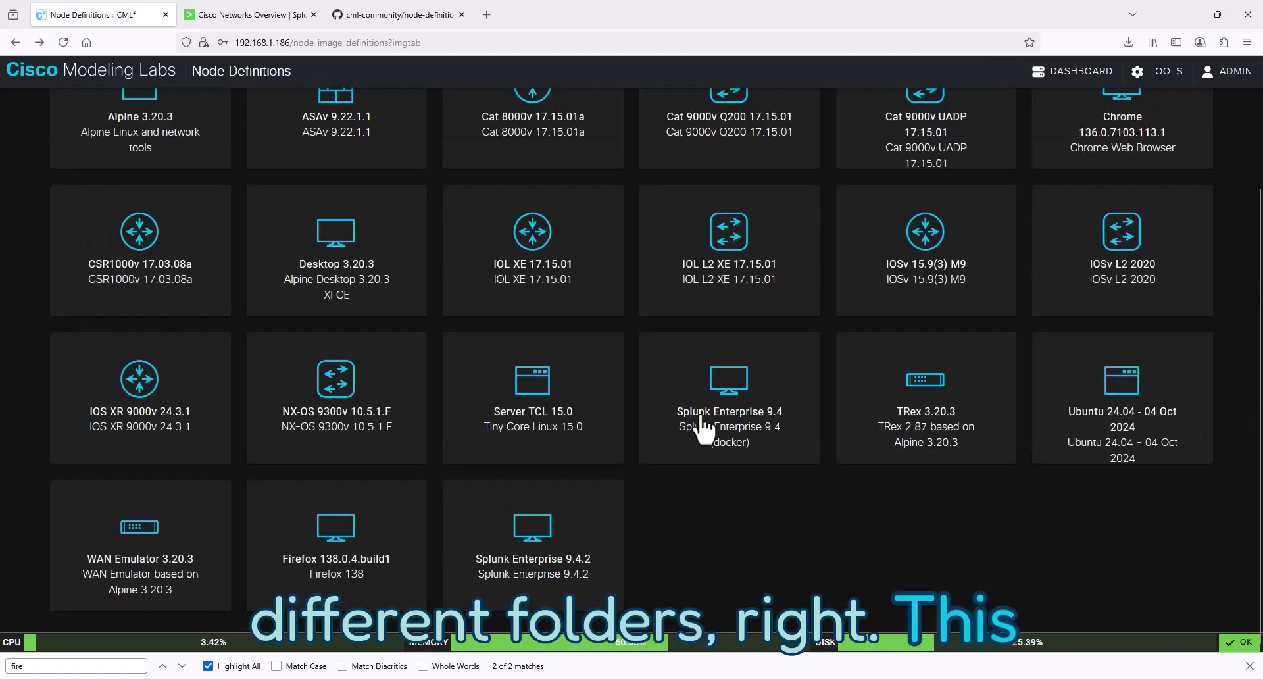
{"action": "left_click", "coordinate": [752, 409]}
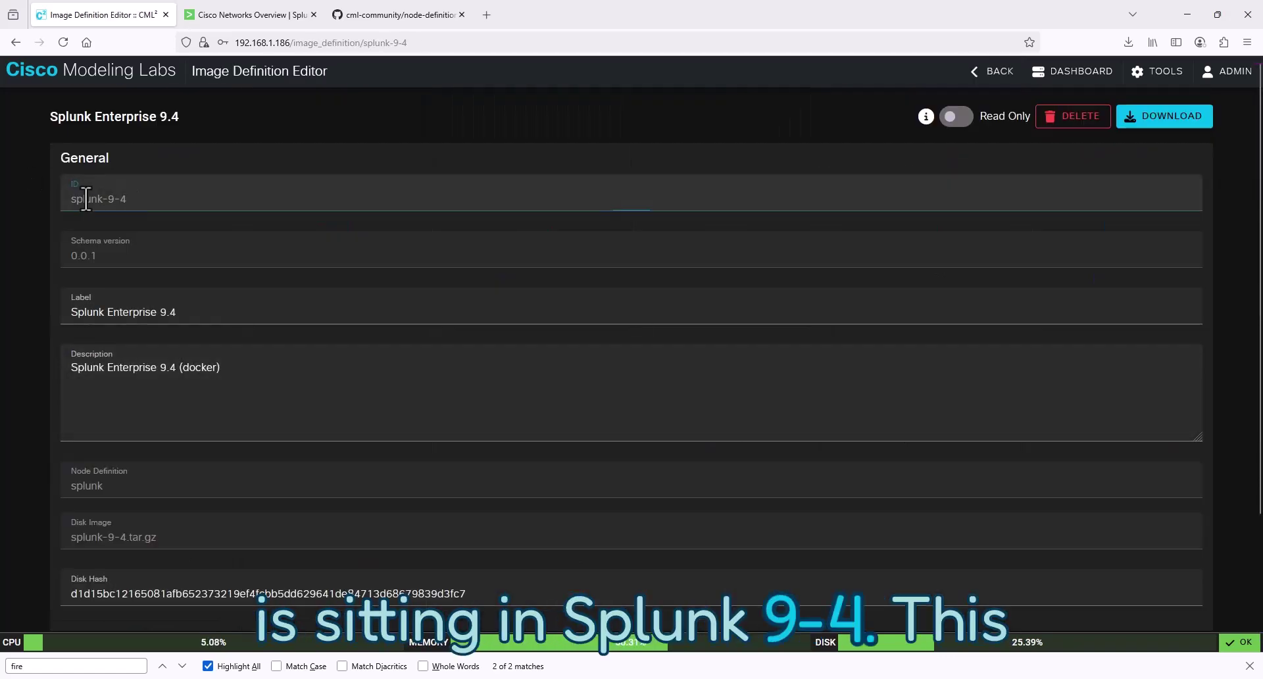
{"action": "left_click", "coordinate": [992, 71]}
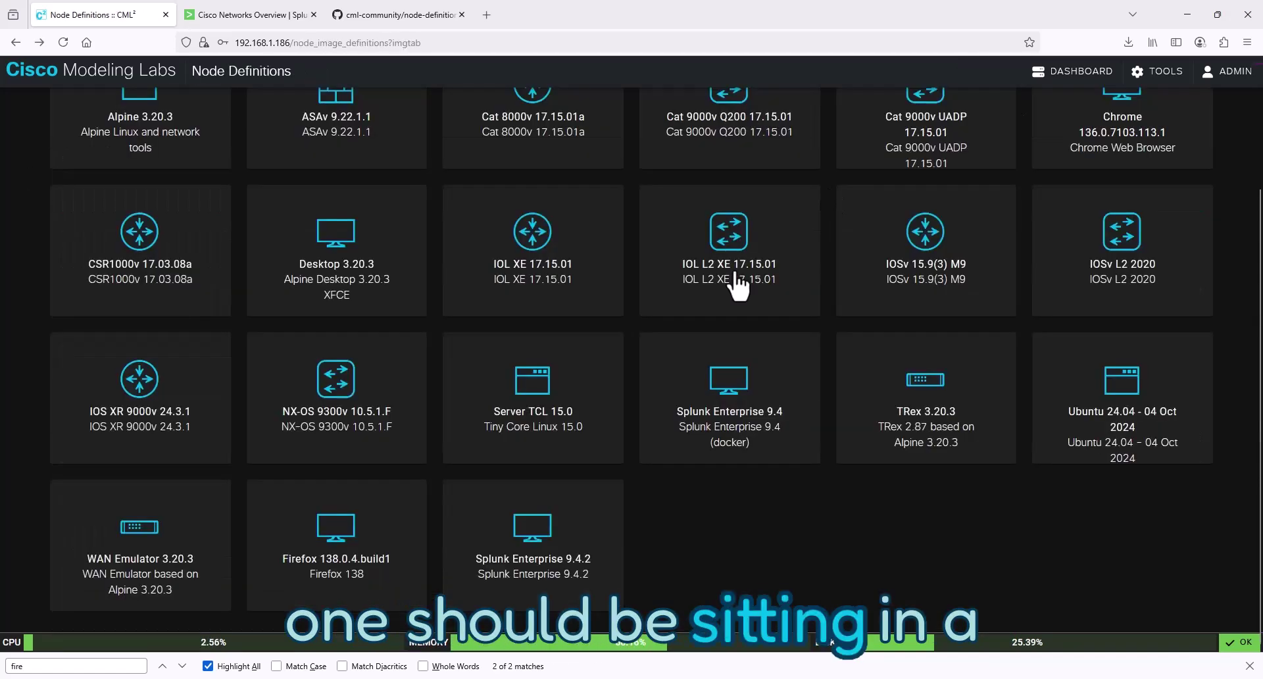
{"action": "left_click", "coordinate": [564, 516]}
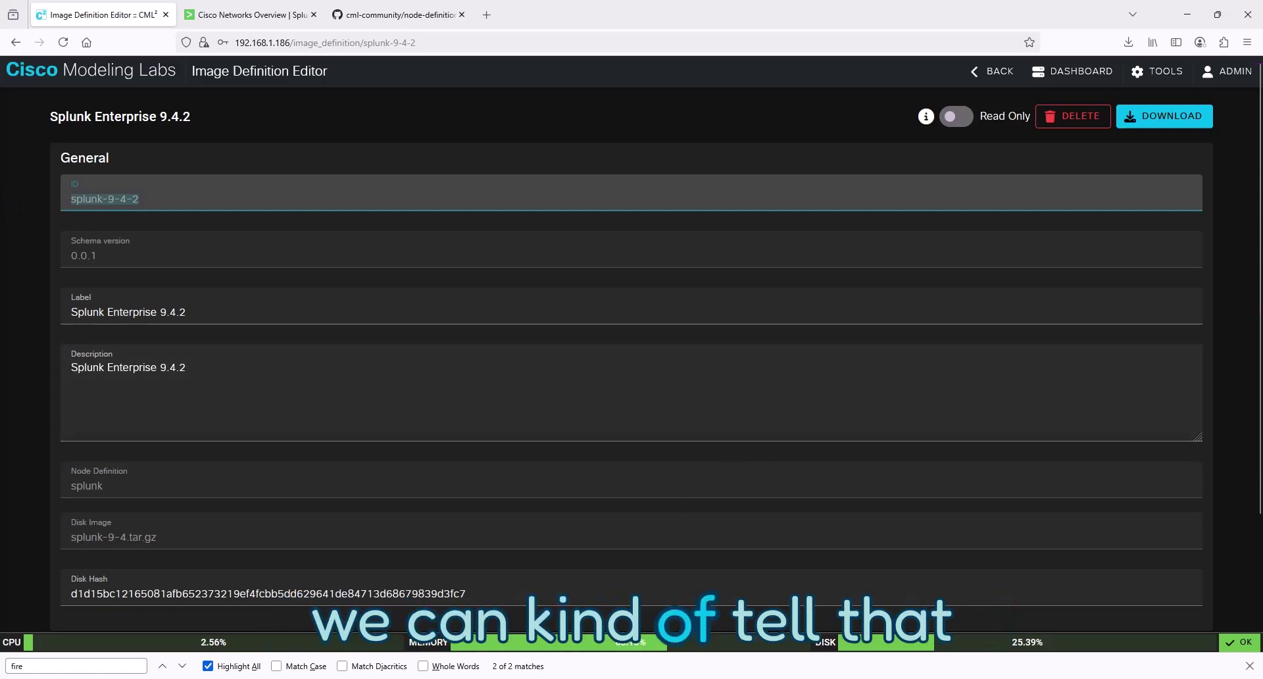
- Go up to the virl-base-images folder on K: to list its nine image folders
{"action": "key", "text": "alt+Tab"}
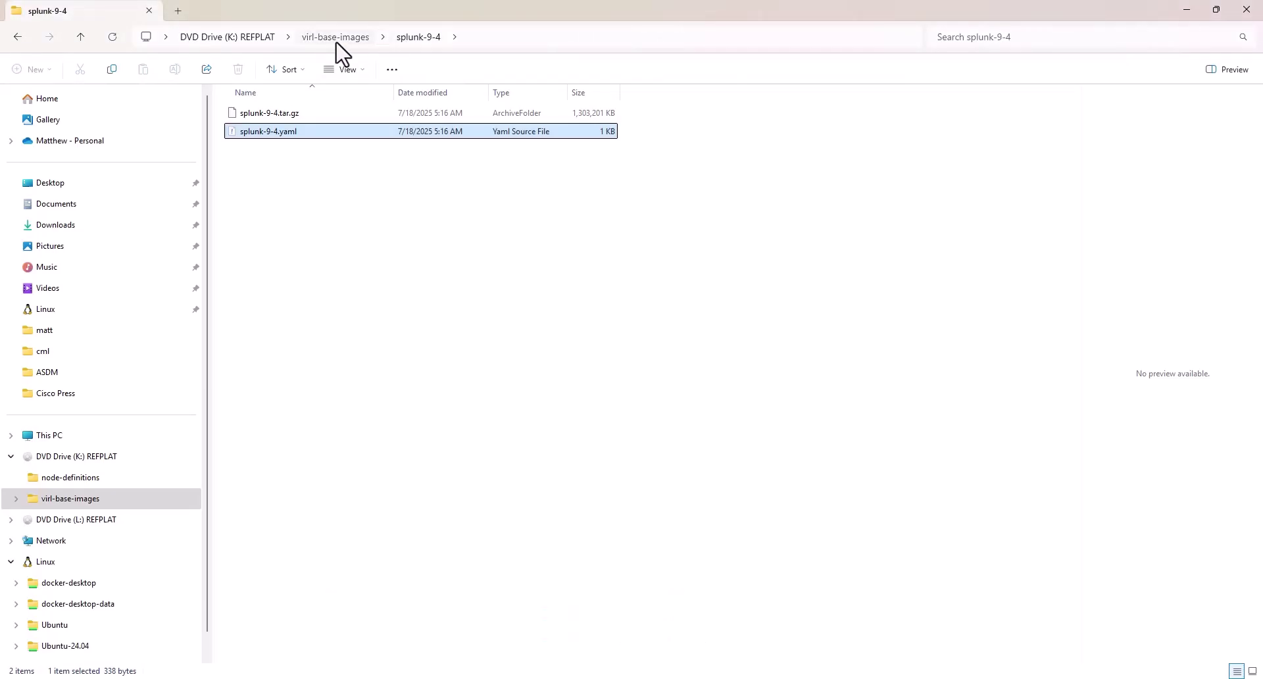
{"action": "left_click", "coordinate": [335, 38]}
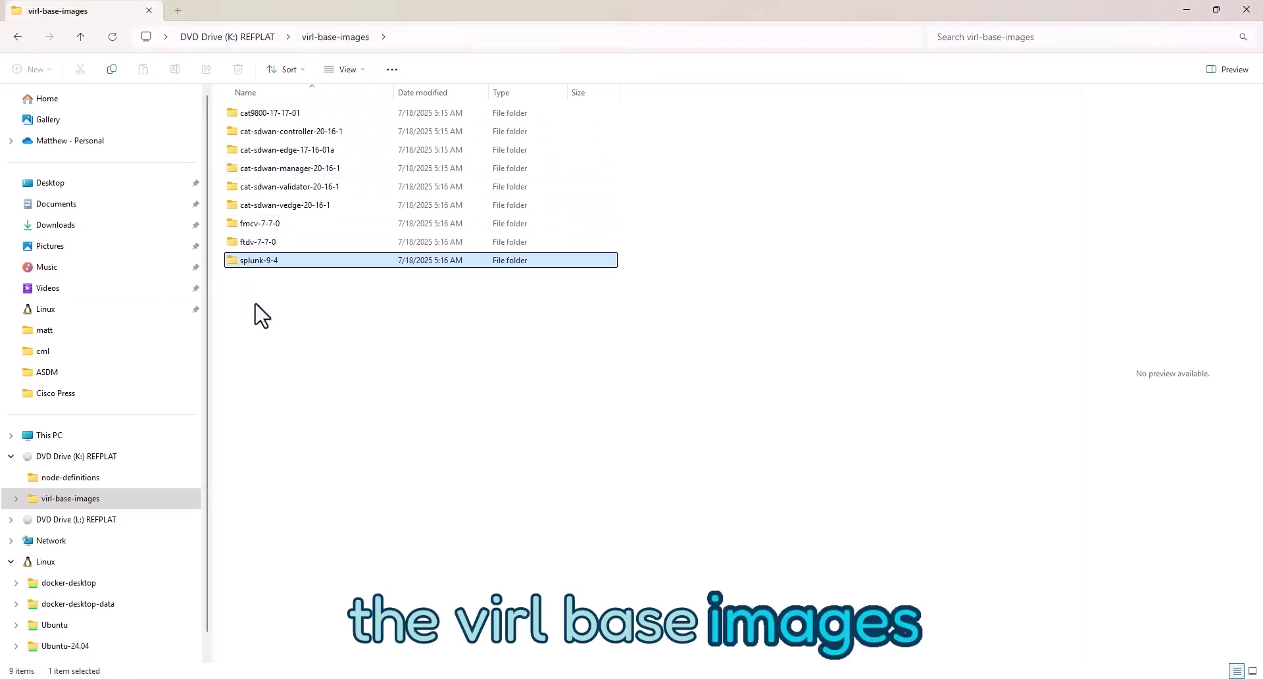
{"action": "left_click_drag", "start_coordinate": [264, 294], "coordinate": [306, 306]}
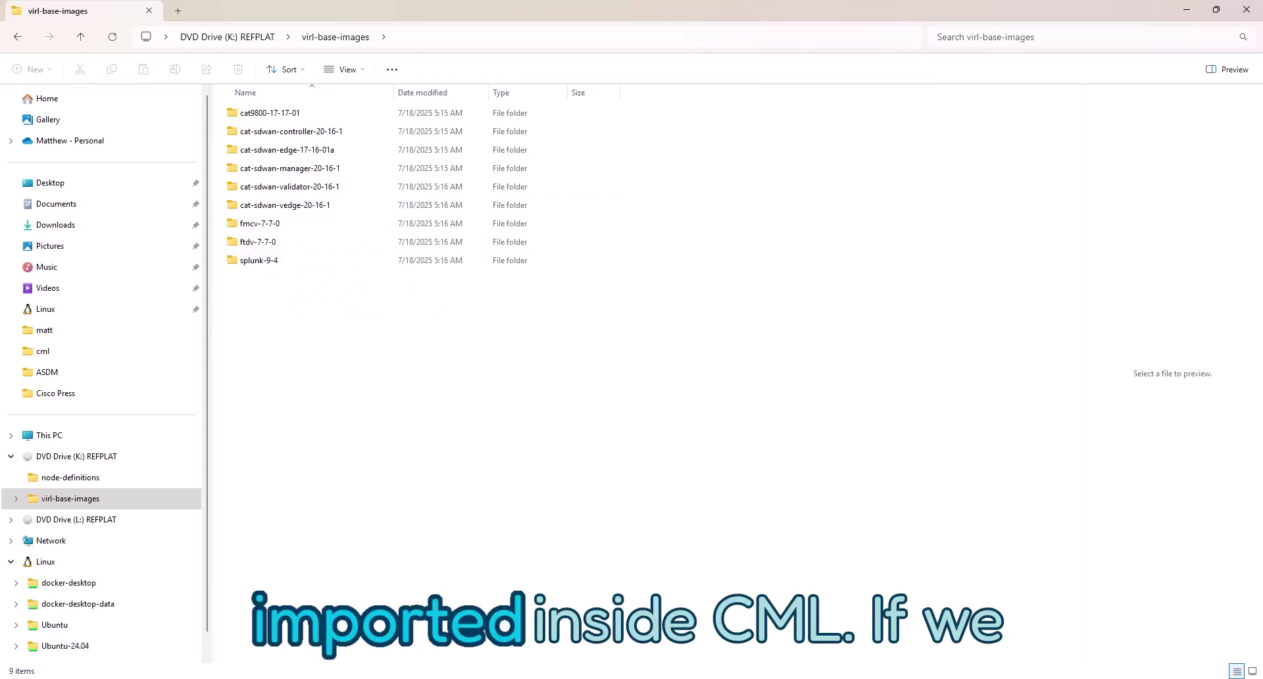
- Go to the Node and Image Definitions page from the CML image editor
{"action": "left_click", "coordinate": [735, 669]}
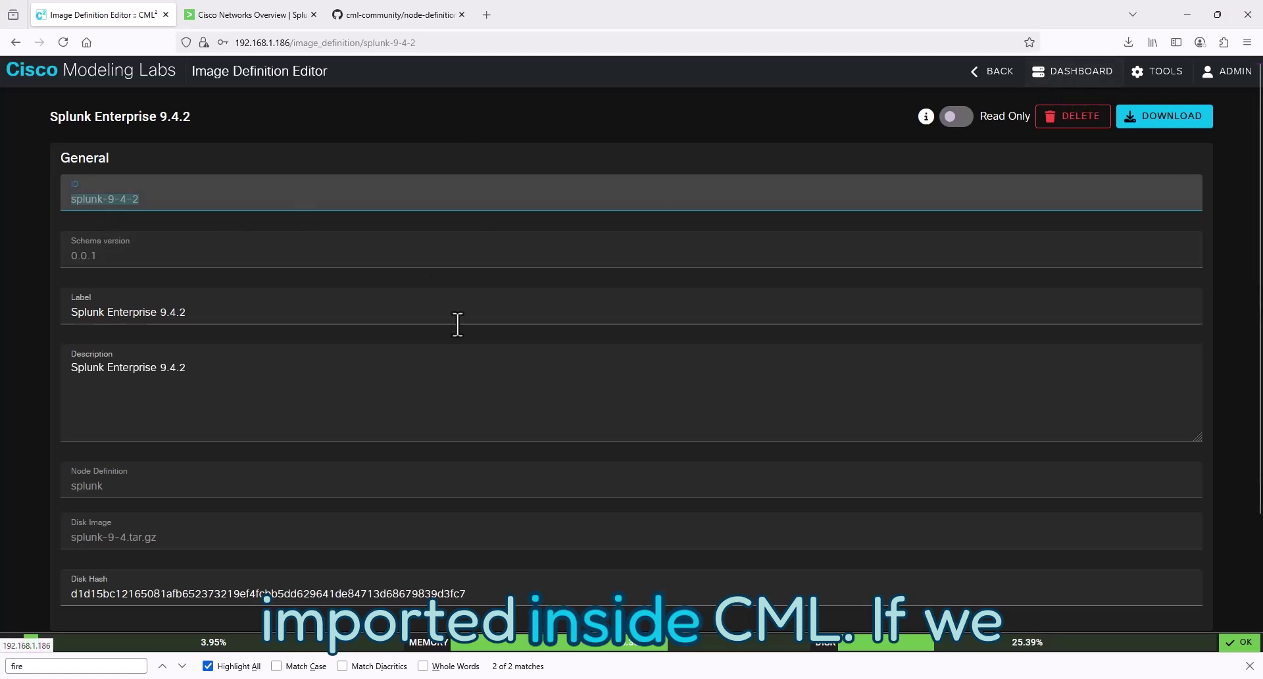
{"action": "scroll", "coordinate": [601, 262], "scroll_direction": "down", "scroll_amount": 3}
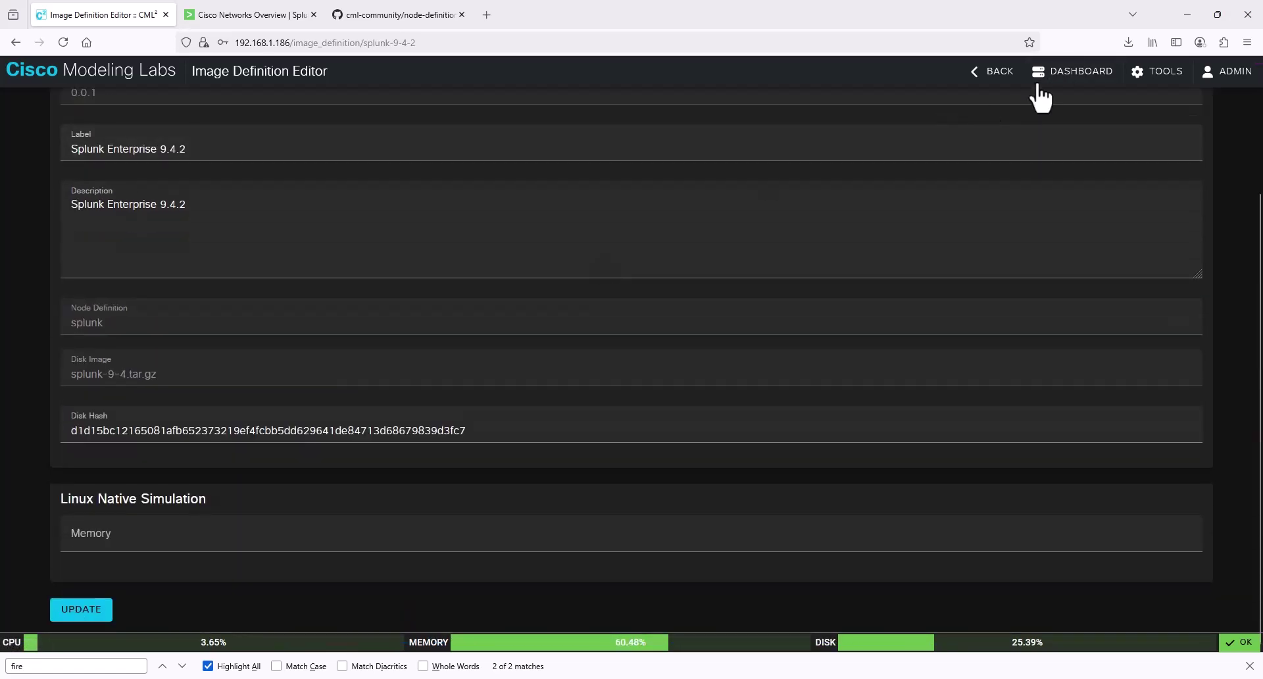
{"action": "left_click", "coordinate": [1149, 79]}
{"action": "left_click", "coordinate": [1075, 127]}
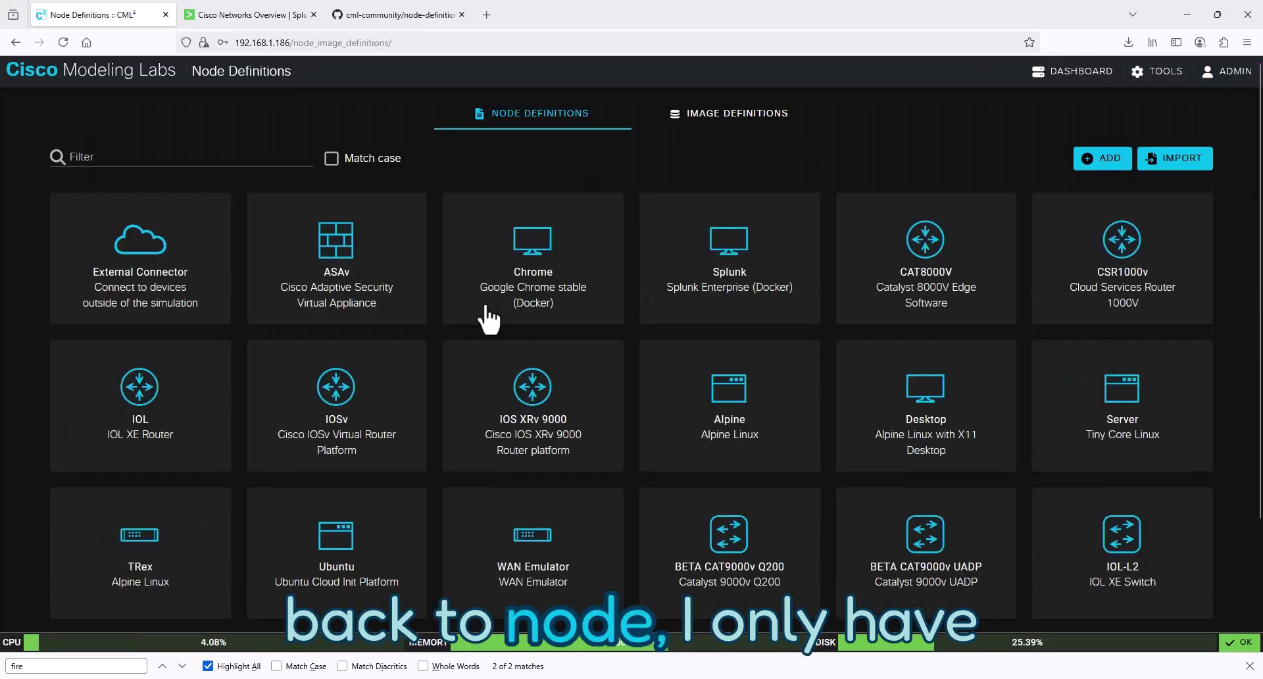
{"action": "scroll", "coordinate": [717, 388], "scroll_direction": "down", "scroll_amount": 2}
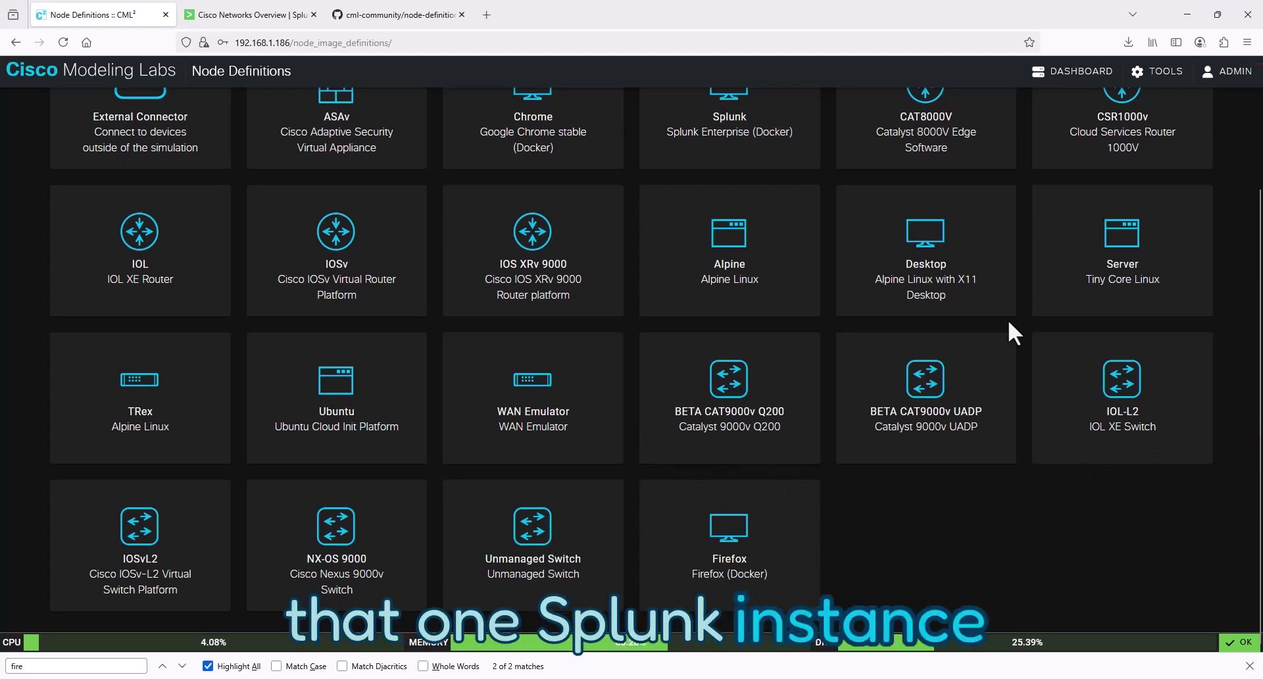
{"action": "scroll", "coordinate": [524, 370], "scroll_direction": "up", "scroll_amount": 2}
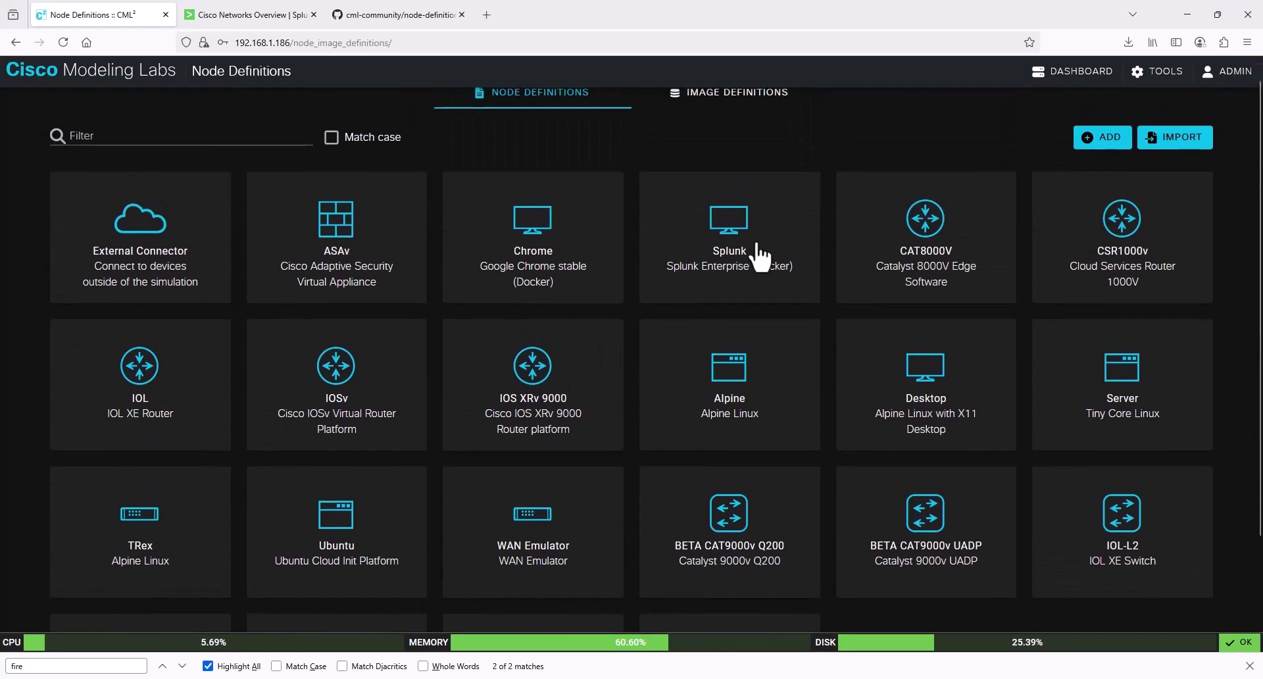
- Confirm the Splunk node lists Splunk Enterprise 9.4 and 9.4.2 images, then return to Node Definitions
{"action": "left_click", "coordinate": [756, 174]}
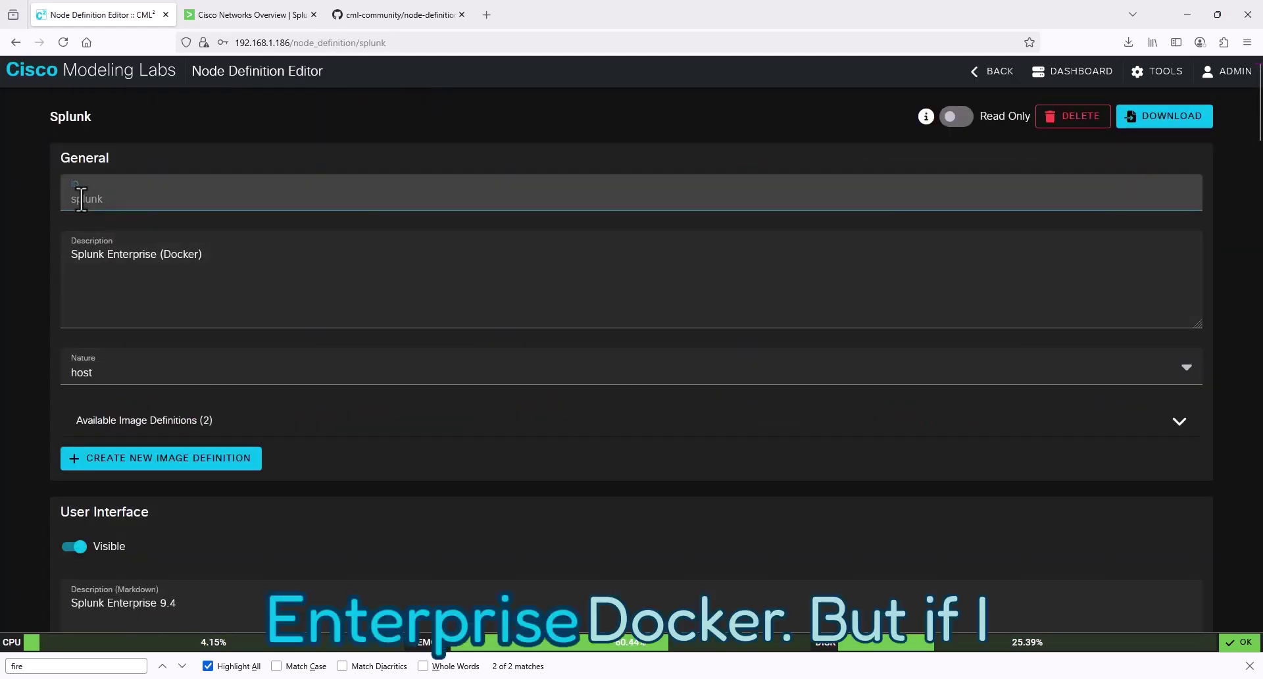
{"action": "left_click_drag", "start_coordinate": [74, 263], "coordinate": [431, 253]}
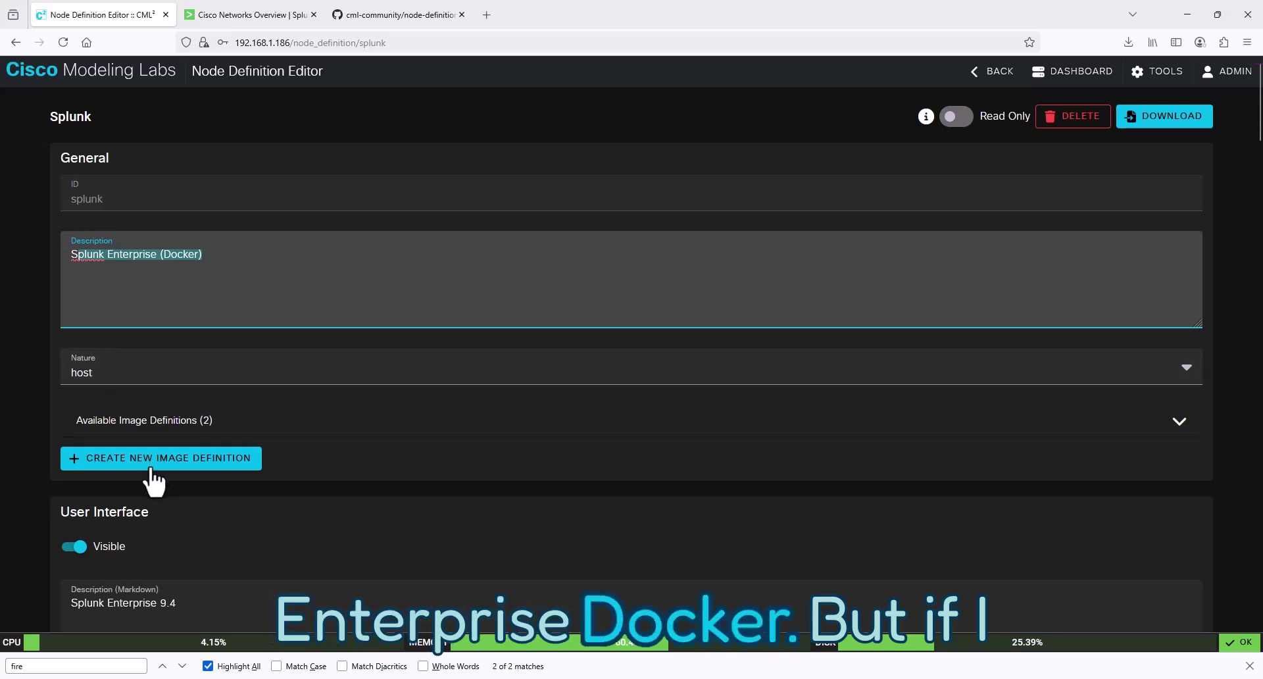
{"action": "scroll", "coordinate": [171, 428], "scroll_direction": "down", "scroll_amount": 2}
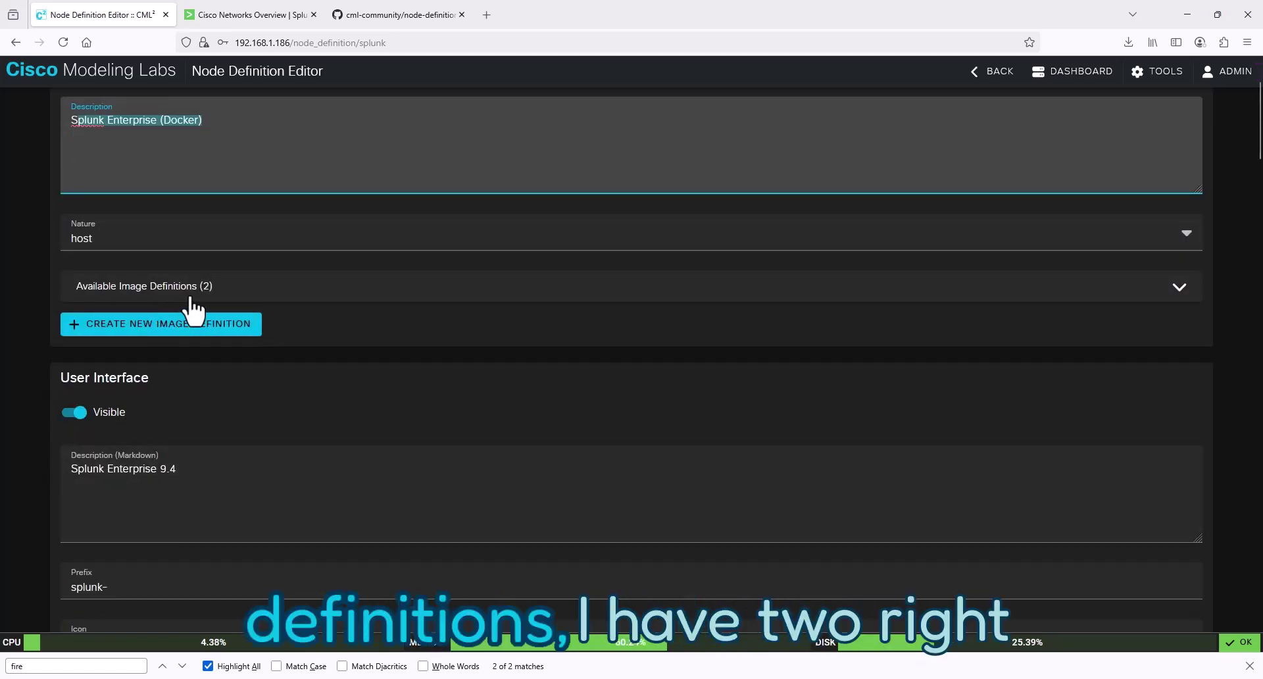
{"action": "left_click", "coordinate": [168, 298]}
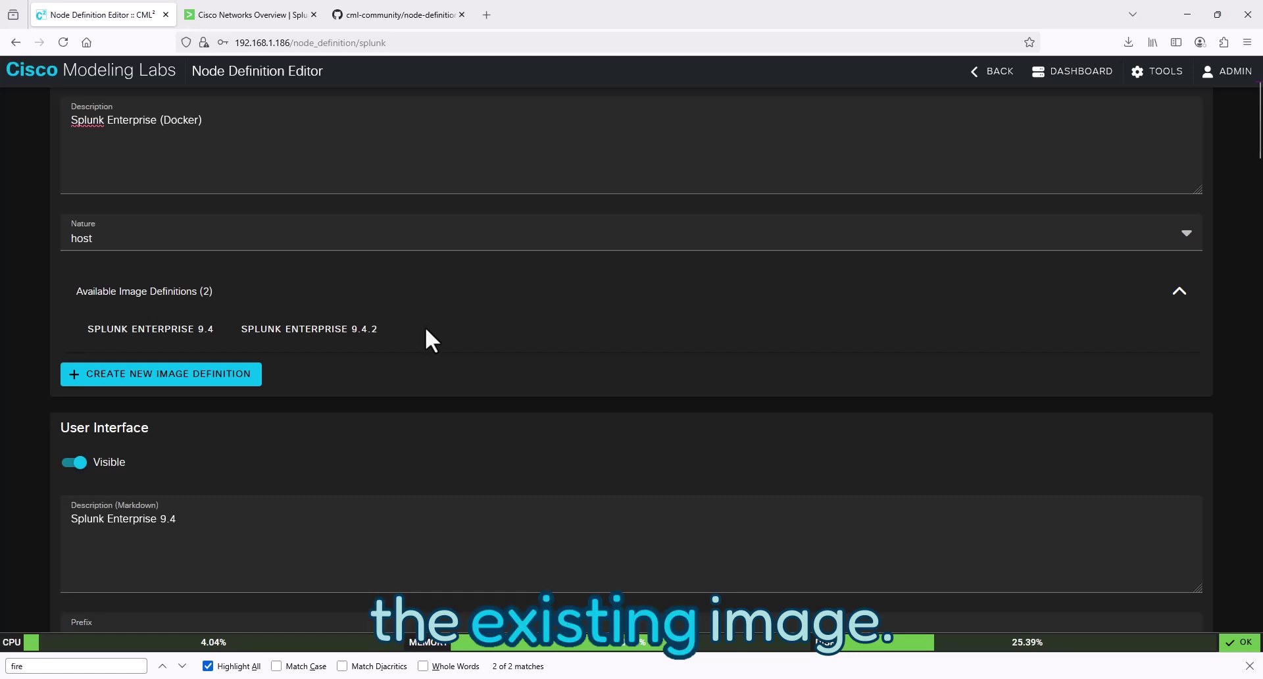
{"action": "scroll", "coordinate": [260, 414], "scroll_direction": "up", "scroll_amount": 1}
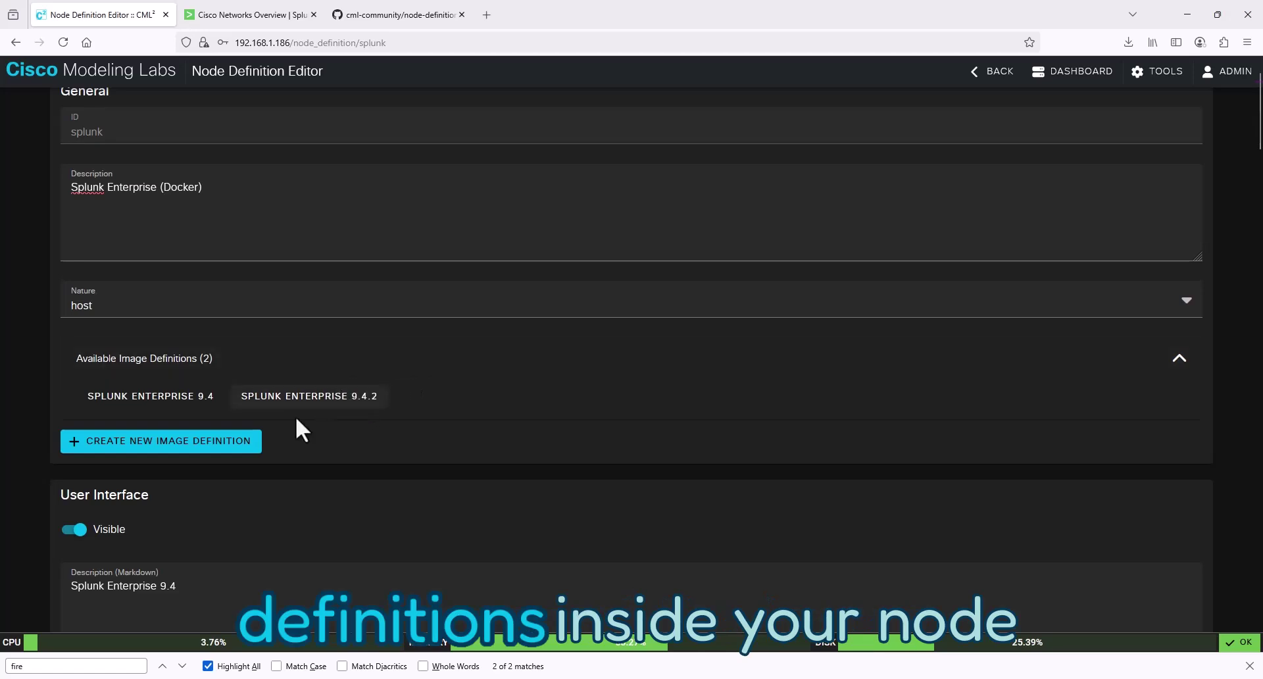
{"action": "left_click", "coordinate": [1156, 72]}
{"action": "left_click", "coordinate": [1052, 127]}
{"action": "scroll", "coordinate": [571, 391], "scroll_direction": "down", "scroll_amount": 2}
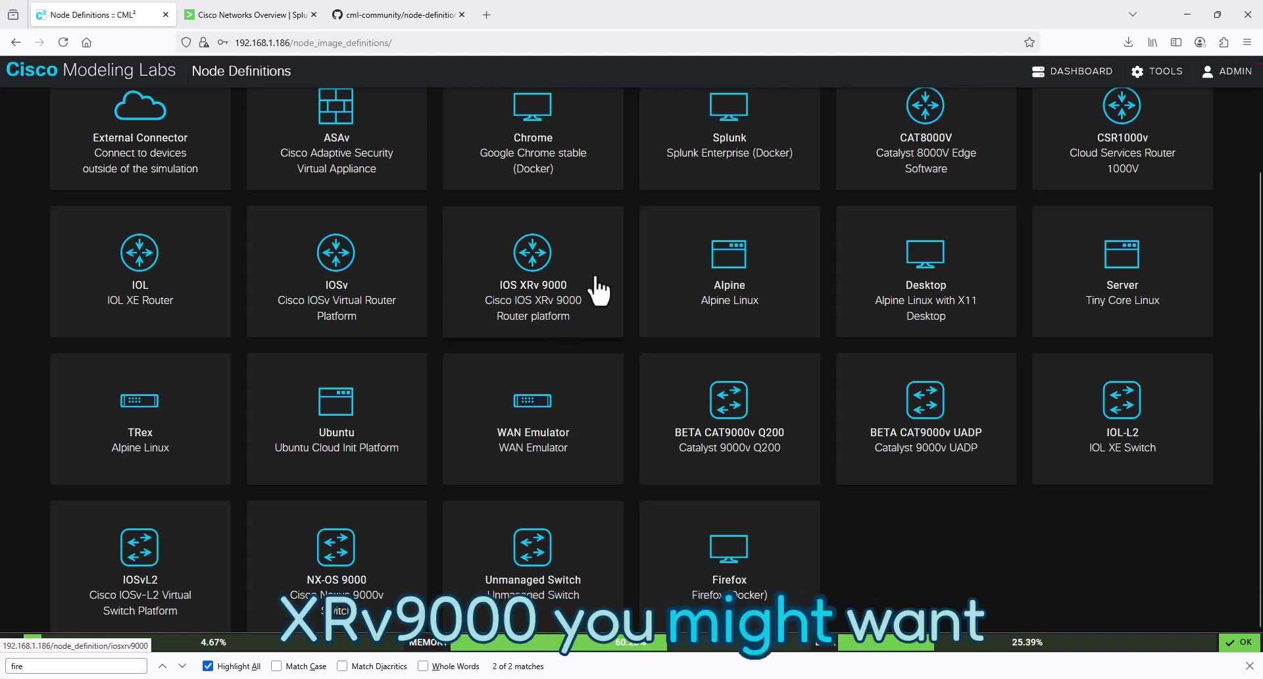
{"action": "scroll", "coordinate": [579, 350], "scroll_direction": "up", "scroll_amount": 3}
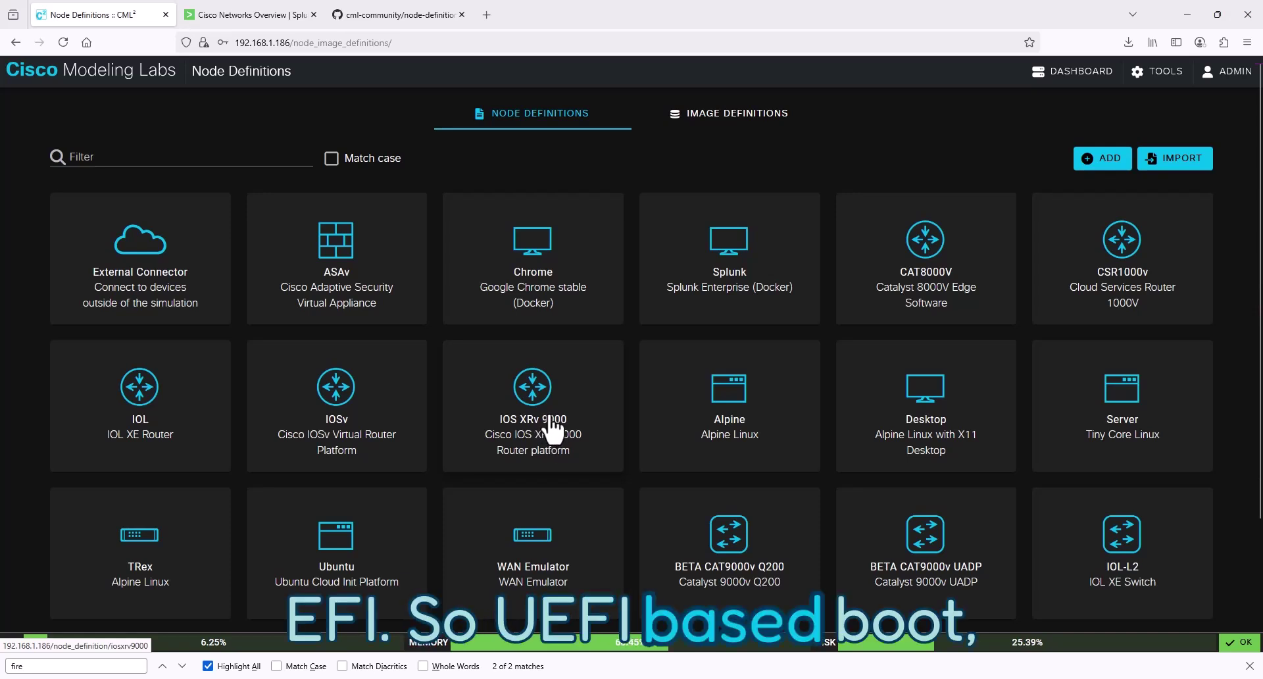
{"action": "left_click", "coordinate": [513, 458]}
{"action": "scroll", "coordinate": [435, 413], "scroll_direction": "down", "scroll_amount": 5}
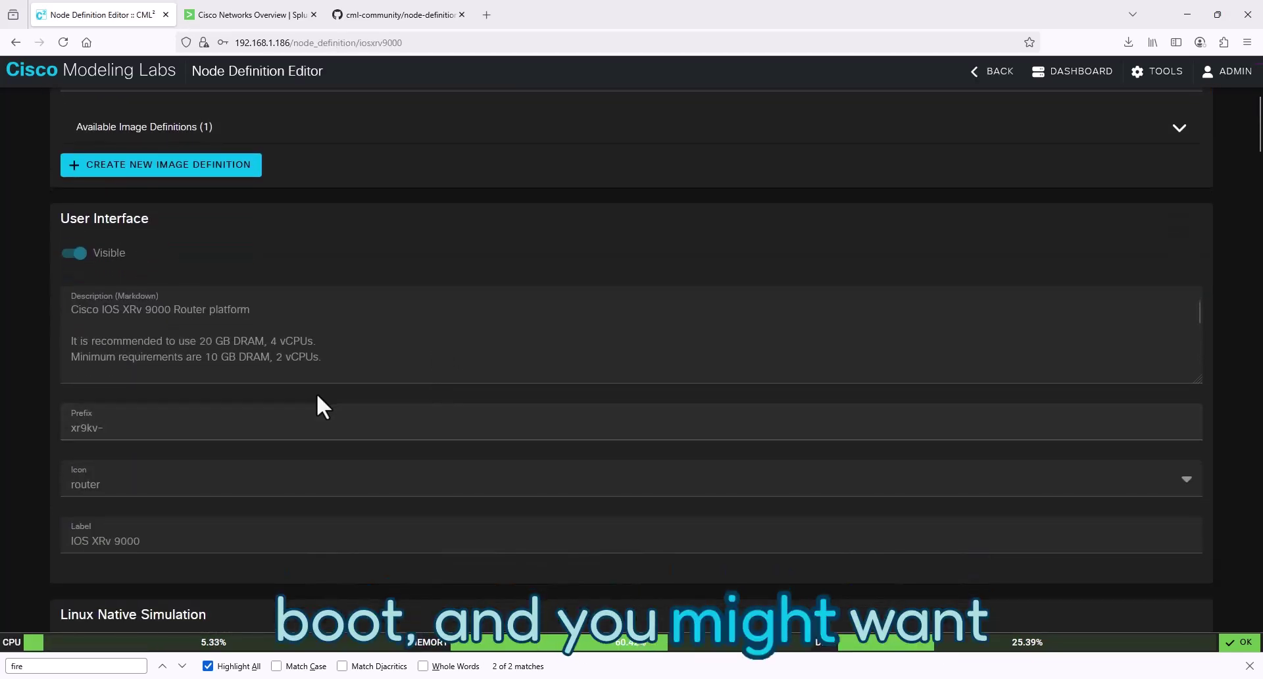
{"action": "scroll", "coordinate": [322, 391], "scroll_direction": "down", "scroll_amount": 3}
{"action": "scroll", "coordinate": [353, 395], "scroll_direction": "up", "scroll_amount": 8}
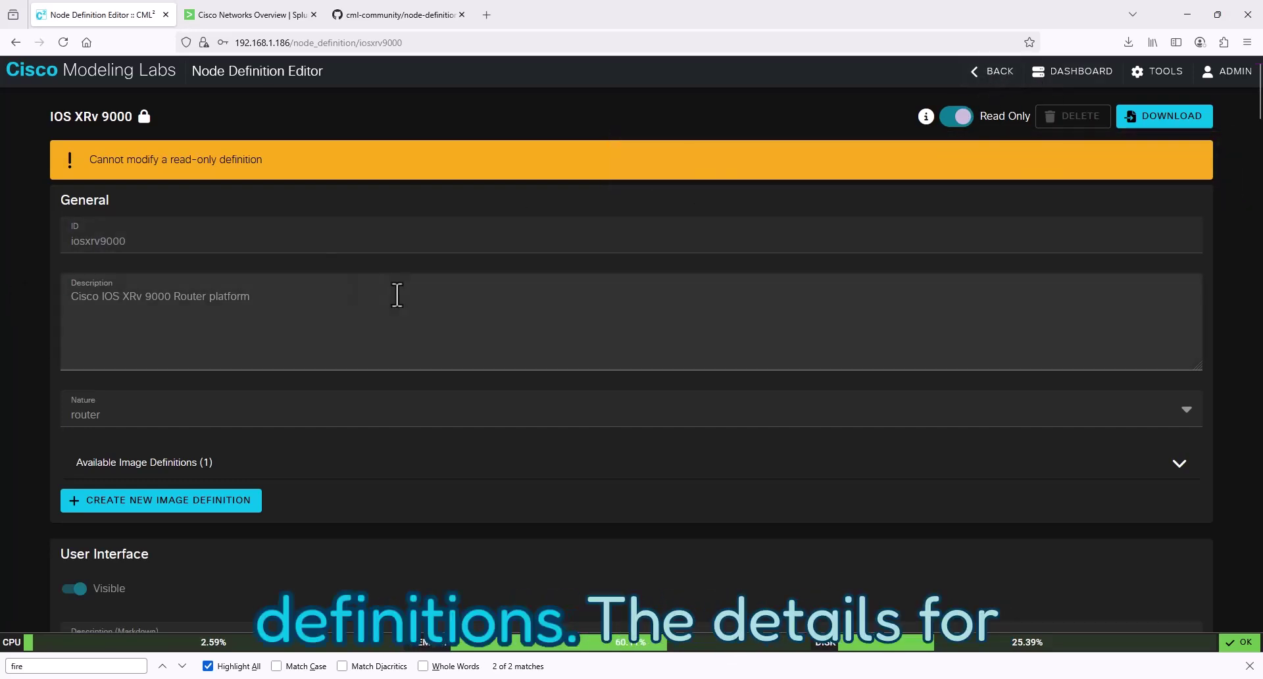
{"action": "scroll", "coordinate": [446, 244], "scroll_direction": "down", "scroll_amount": 2}
{"action": "scroll", "coordinate": [446, 244], "scroll_direction": "down", "scroll_amount": 20}
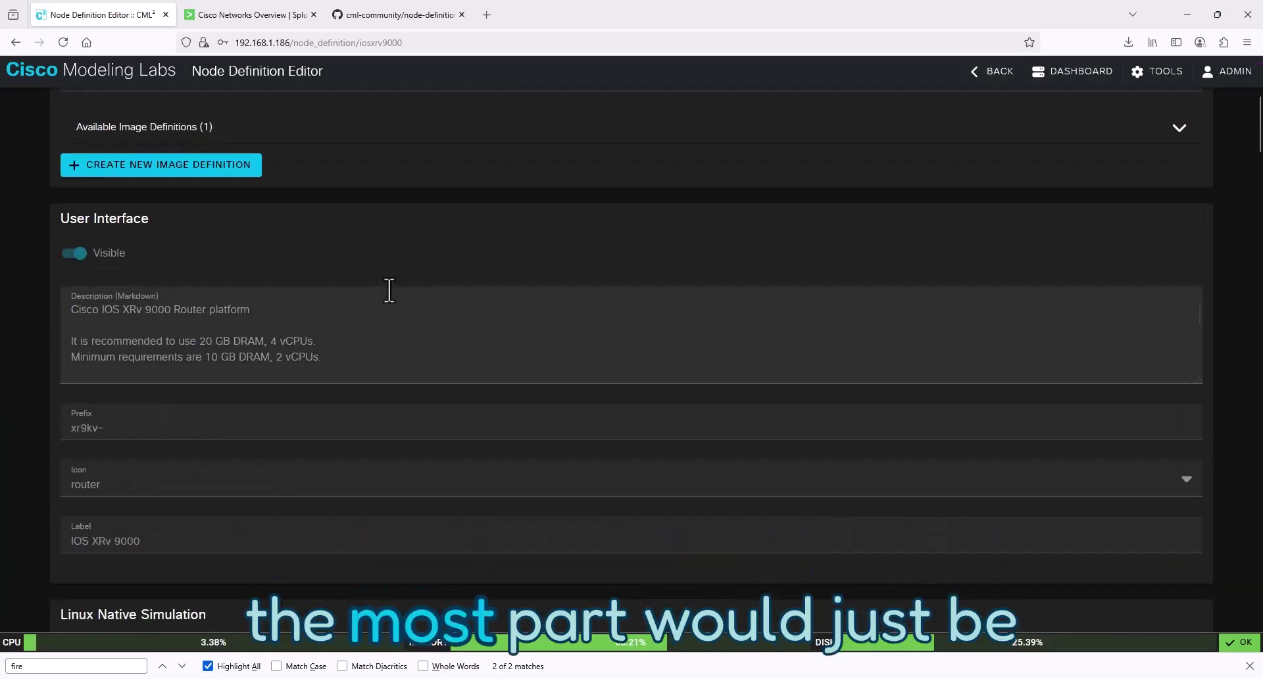
{"action": "scroll", "coordinate": [167, 460], "scroll_direction": "down", "scroll_amount": 4}
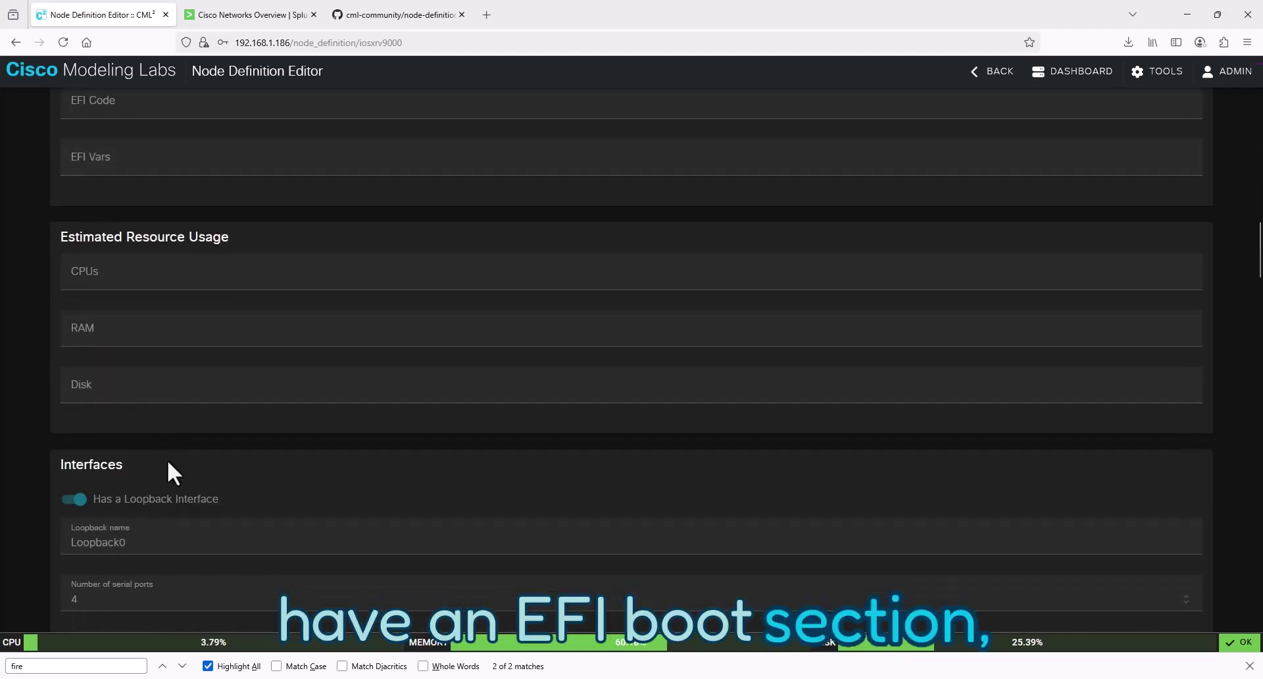
{"action": "scroll", "coordinate": [140, 396], "scroll_direction": "up", "scroll_amount": 4}
{"action": "right_click", "coordinate": [140, 396]}
{"action": "left_click", "coordinate": [133, 400]}
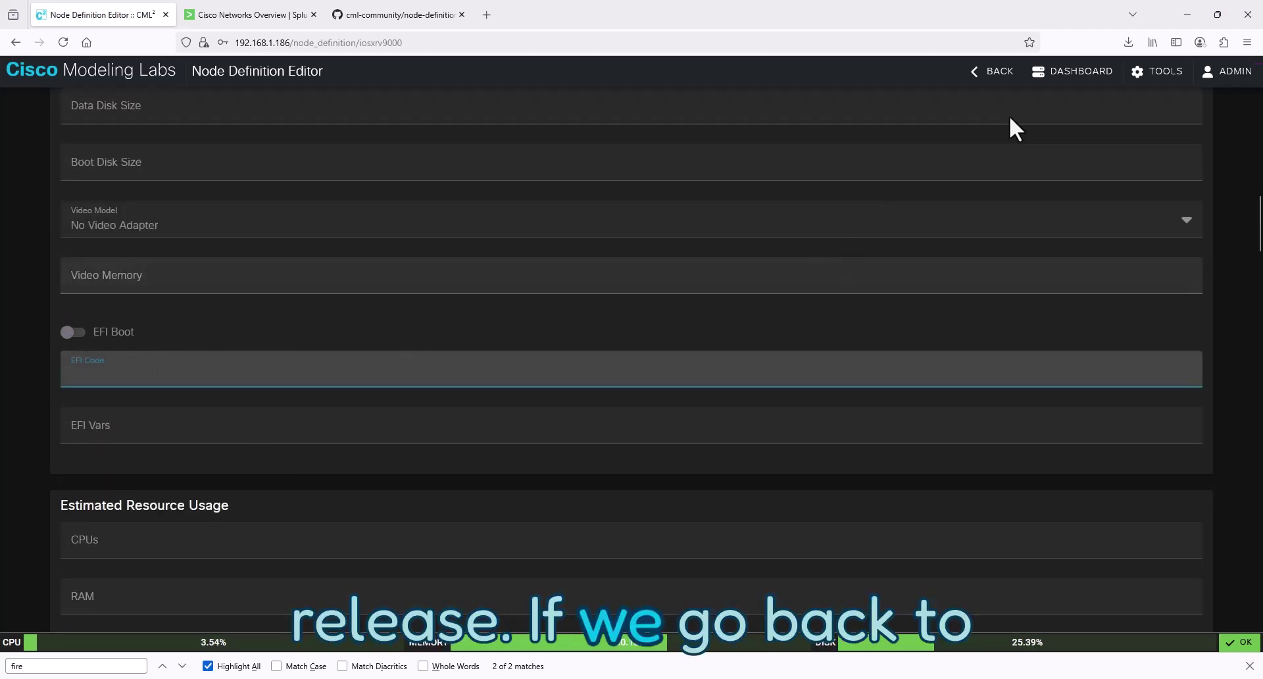
{"action": "left_click", "coordinate": [993, 73]}
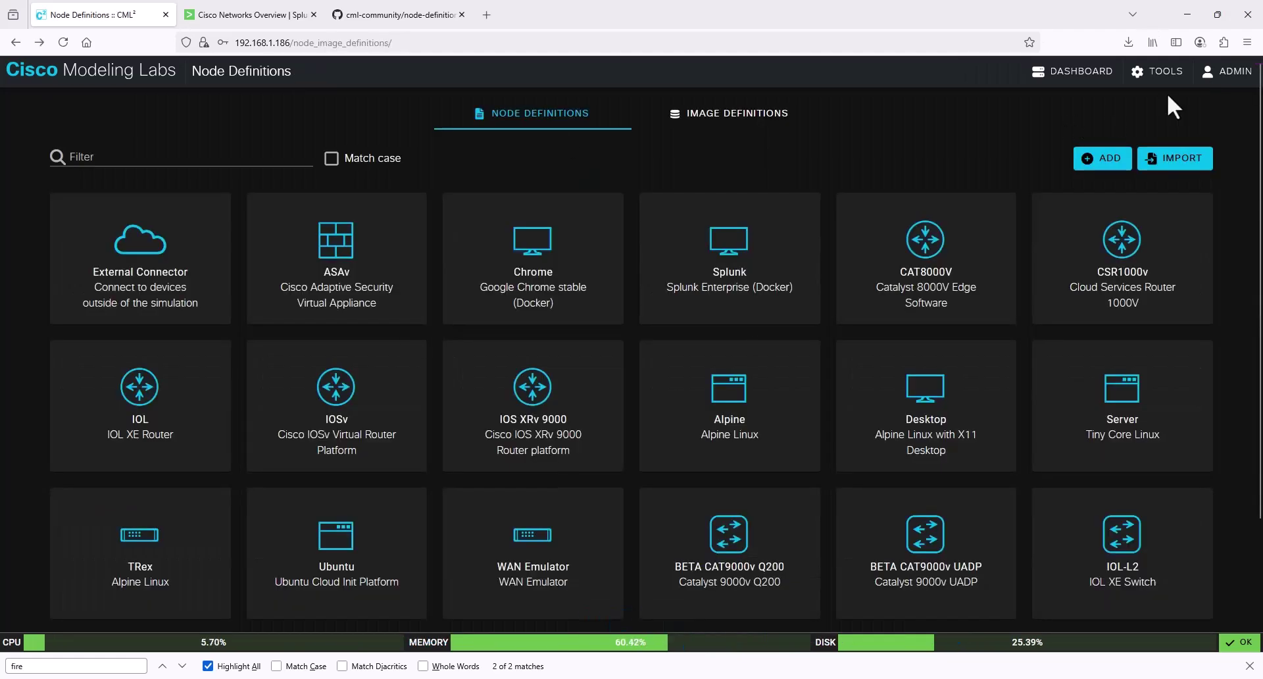
- Open the Splunk lab from the dashboard and stop the branch1-rtr and chrome nodes
{"action": "left_click", "coordinate": [1061, 75]}
{"action": "left_click", "coordinate": [322, 398]}
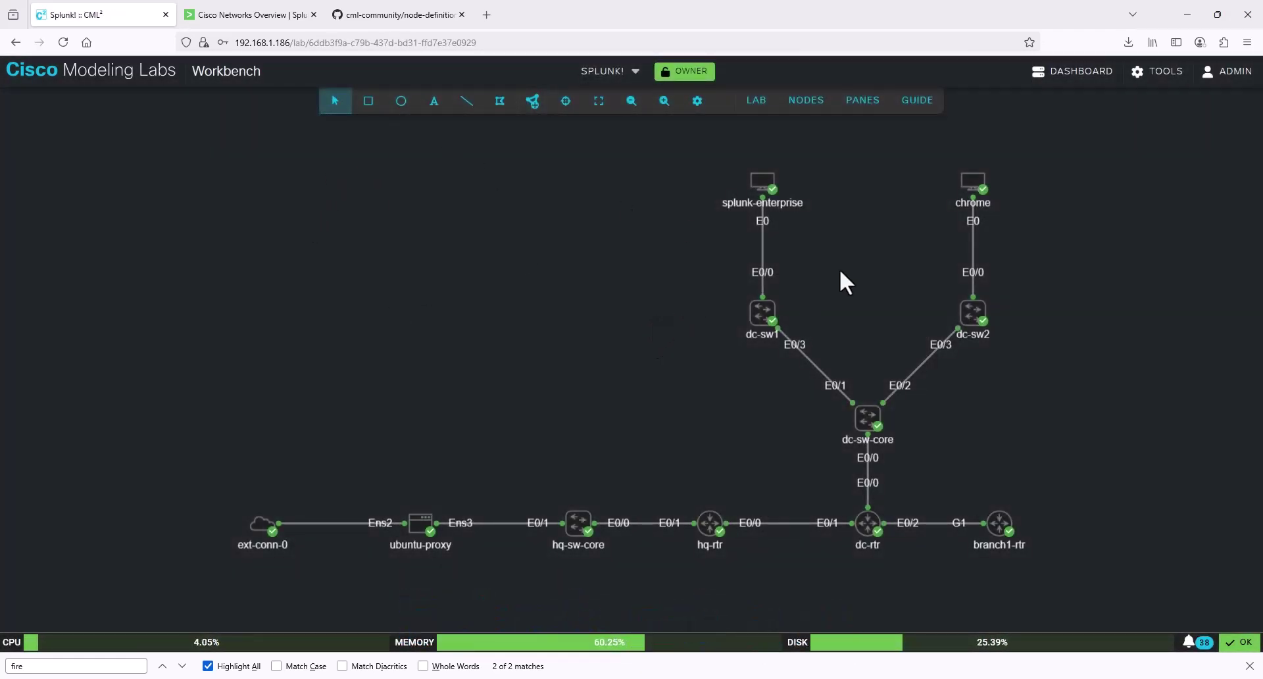
{"action": "right_click", "coordinate": [1000, 524]}
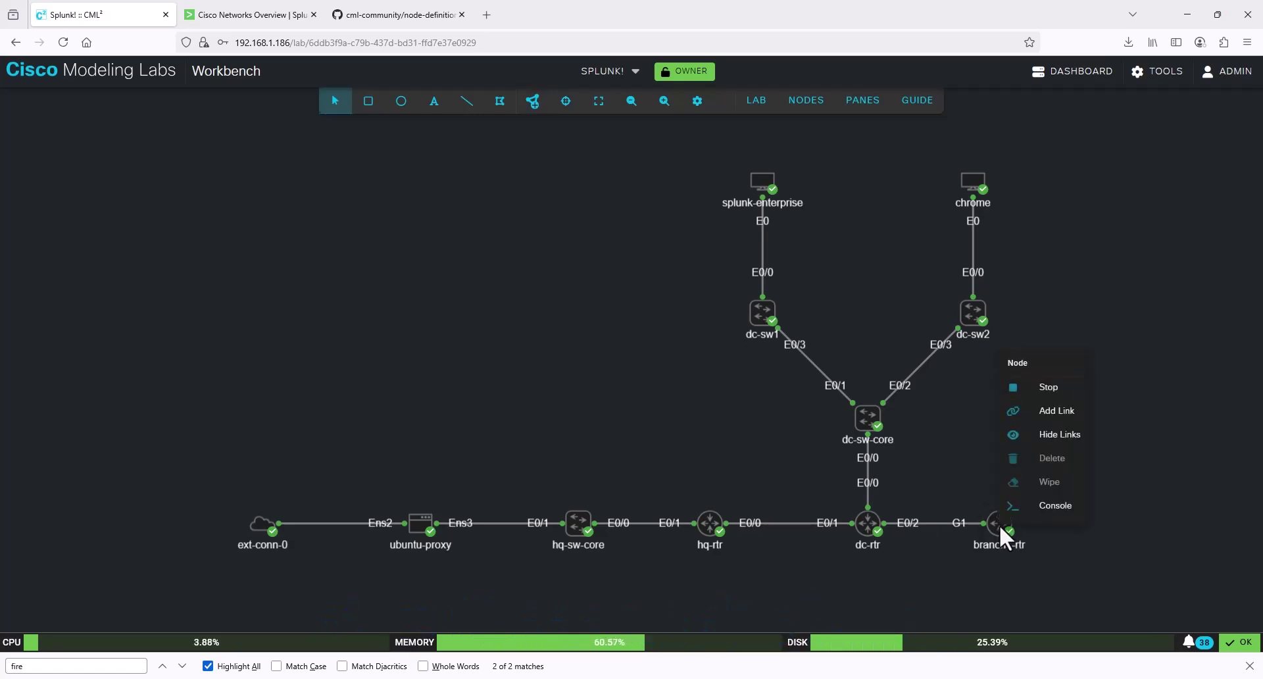
{"action": "left_click", "coordinate": [1036, 388]}
{"action": "right_click", "coordinate": [969, 172]}
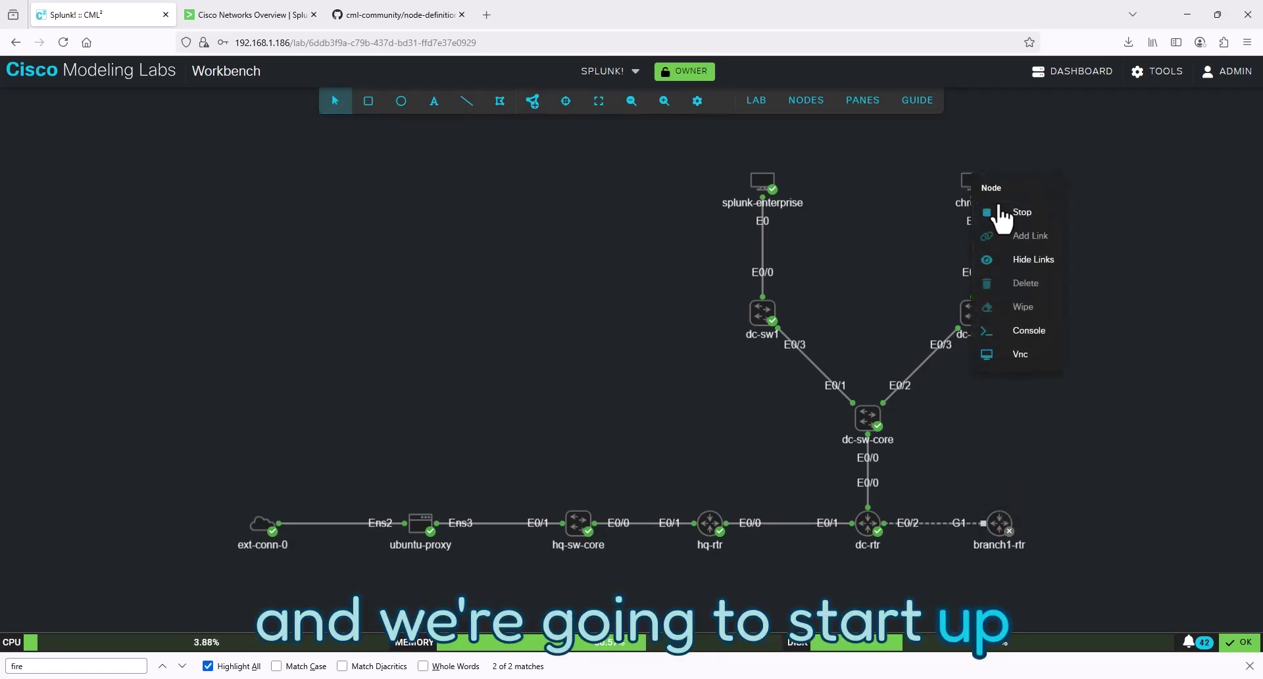
{"action": "left_click", "coordinate": [1000, 213]}
- Add a Firefox node, firefox-0, with Automatic image, linked eth0 to dc-sw1 Eth0/1
{"action": "left_click", "coordinate": [535, 105]}
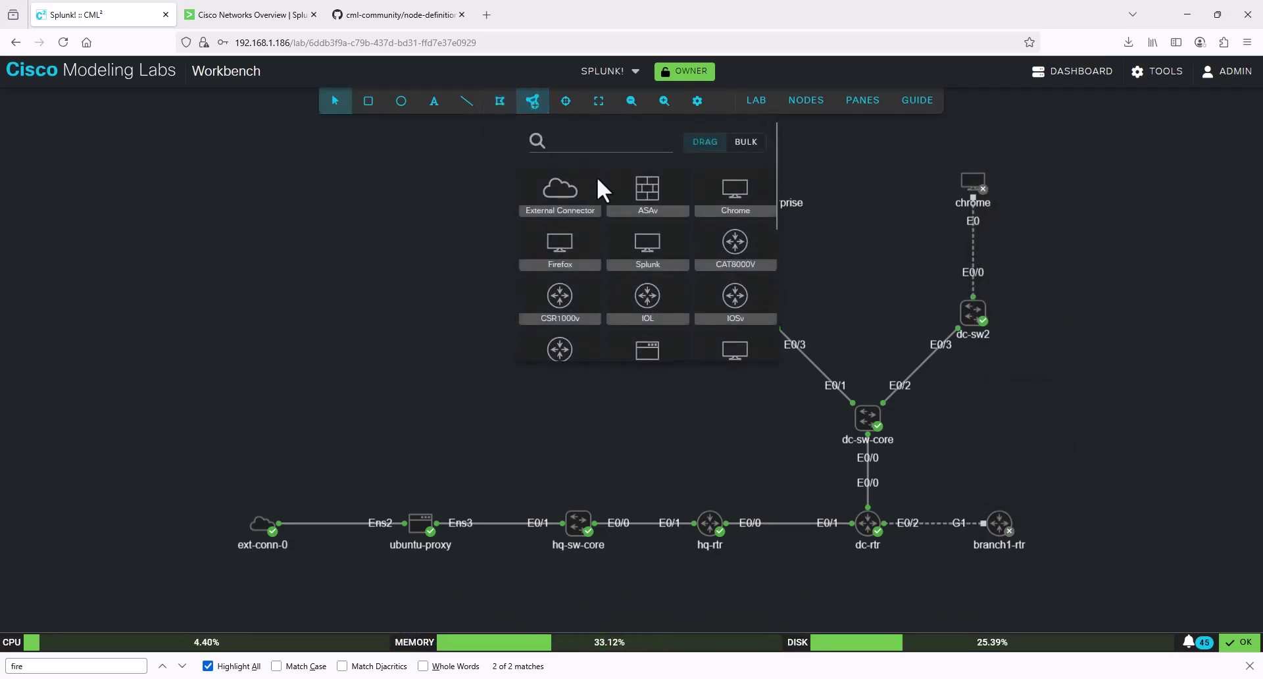
{"action": "left_click_drag", "start_coordinate": [564, 250], "coordinate": [471, 212]}
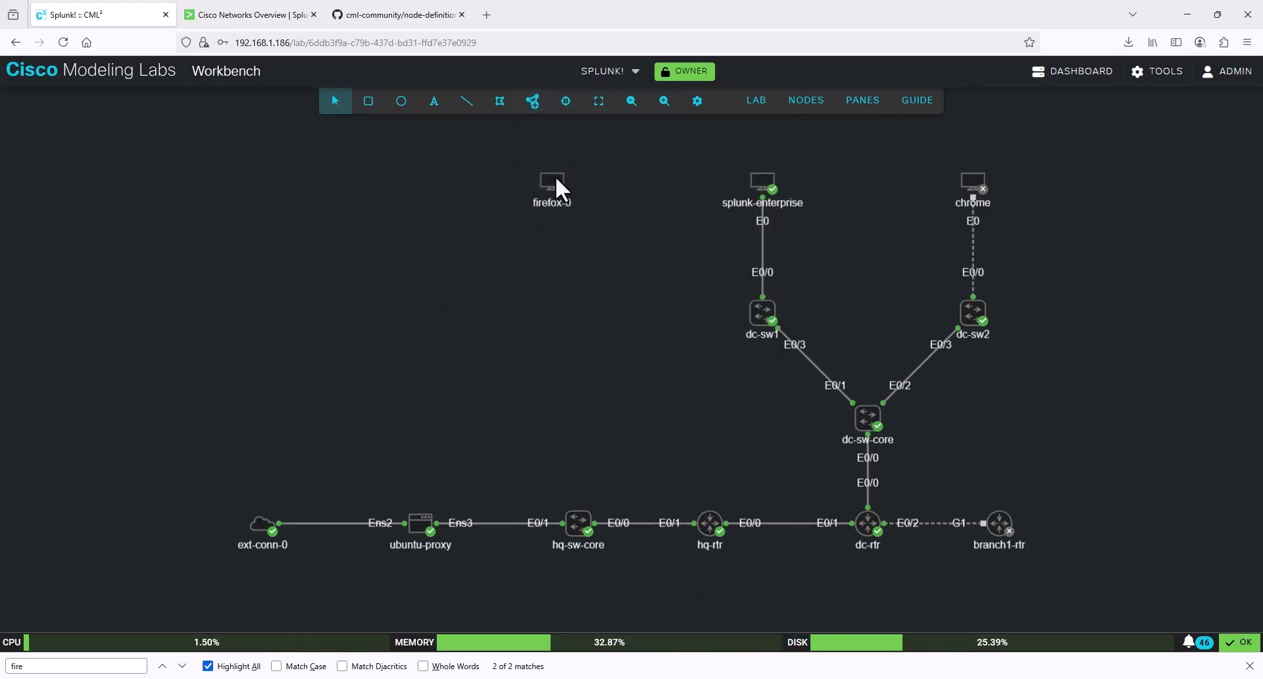
{"action": "left_click", "coordinate": [553, 182]}
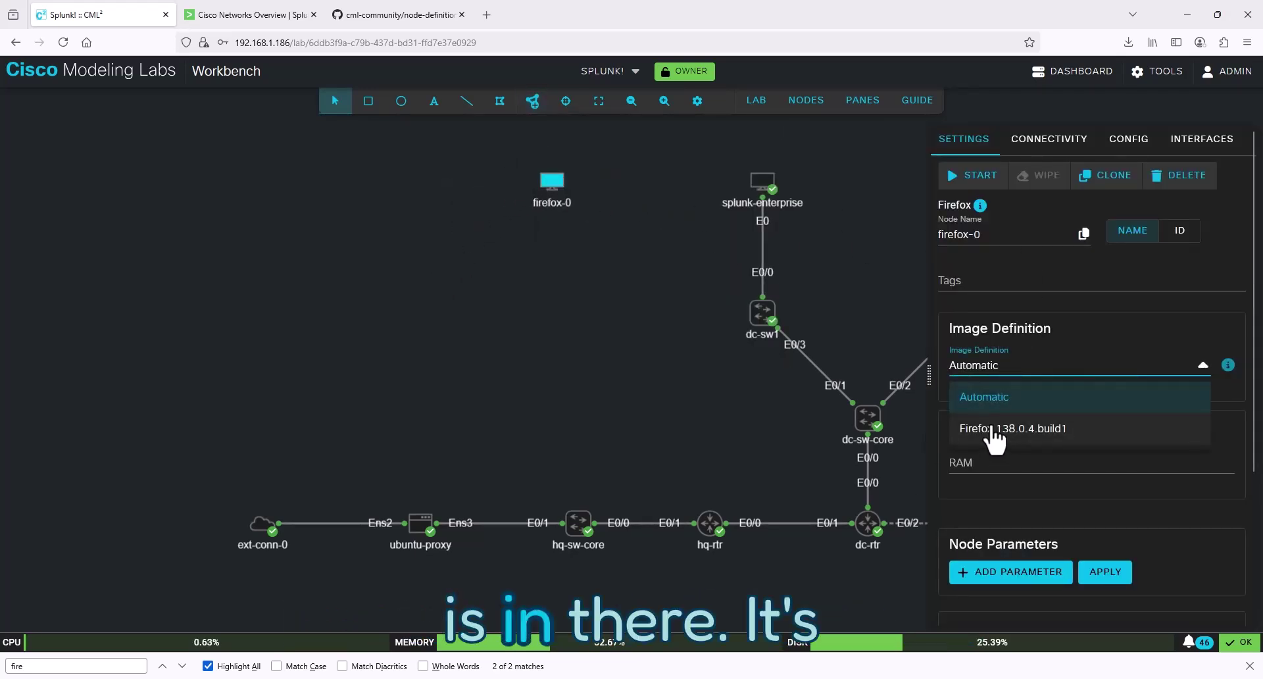
{"action": "left_click", "coordinate": [623, 341]}
{"action": "right_click", "coordinate": [548, 181]}
{"action": "left_click", "coordinate": [632, 243]}
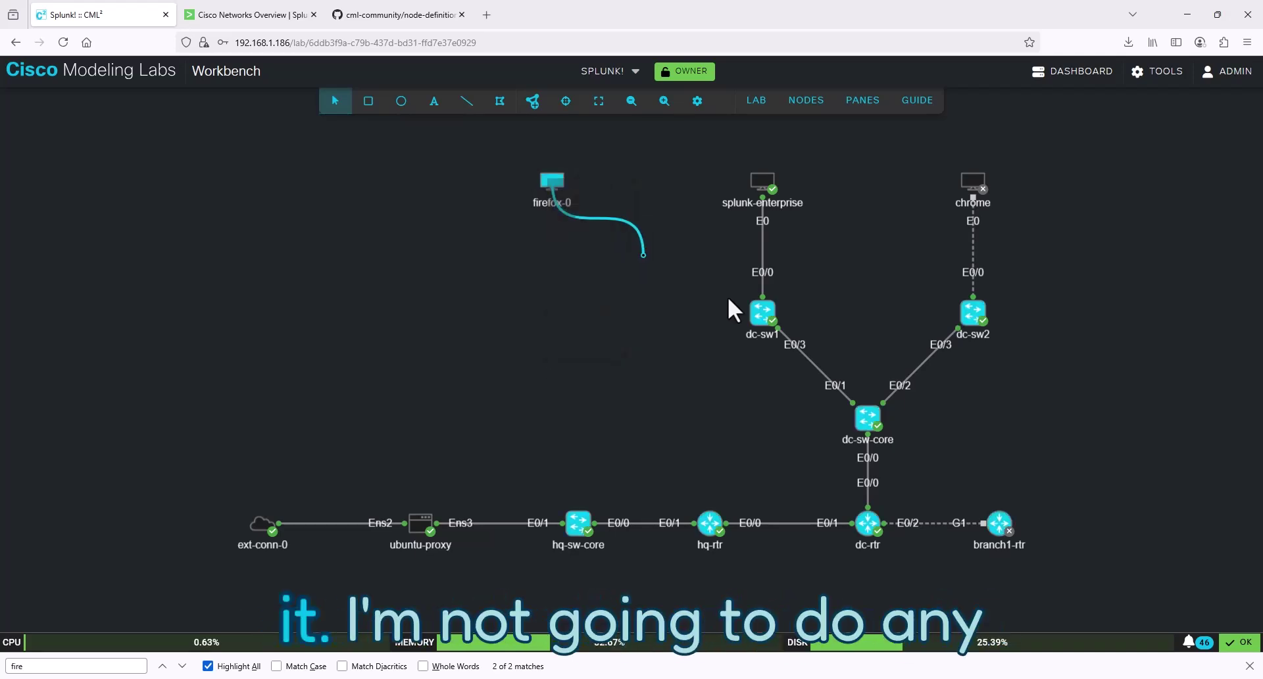
{"action": "left_click", "coordinate": [763, 313]}
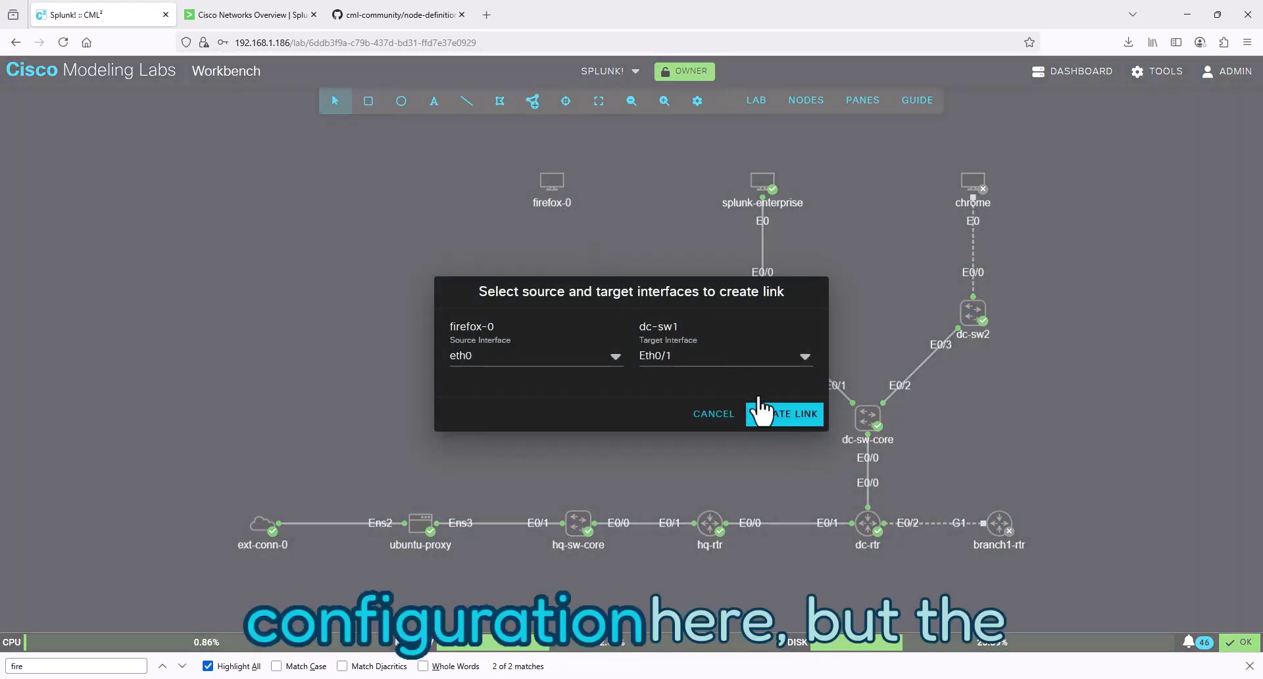
{"action": "left_click", "coordinate": [758, 413]}
- Show firefox-0's boot.sh configuration and select the commented IP commands on lines 2–3
{"action": "left_click", "coordinate": [559, 192]}
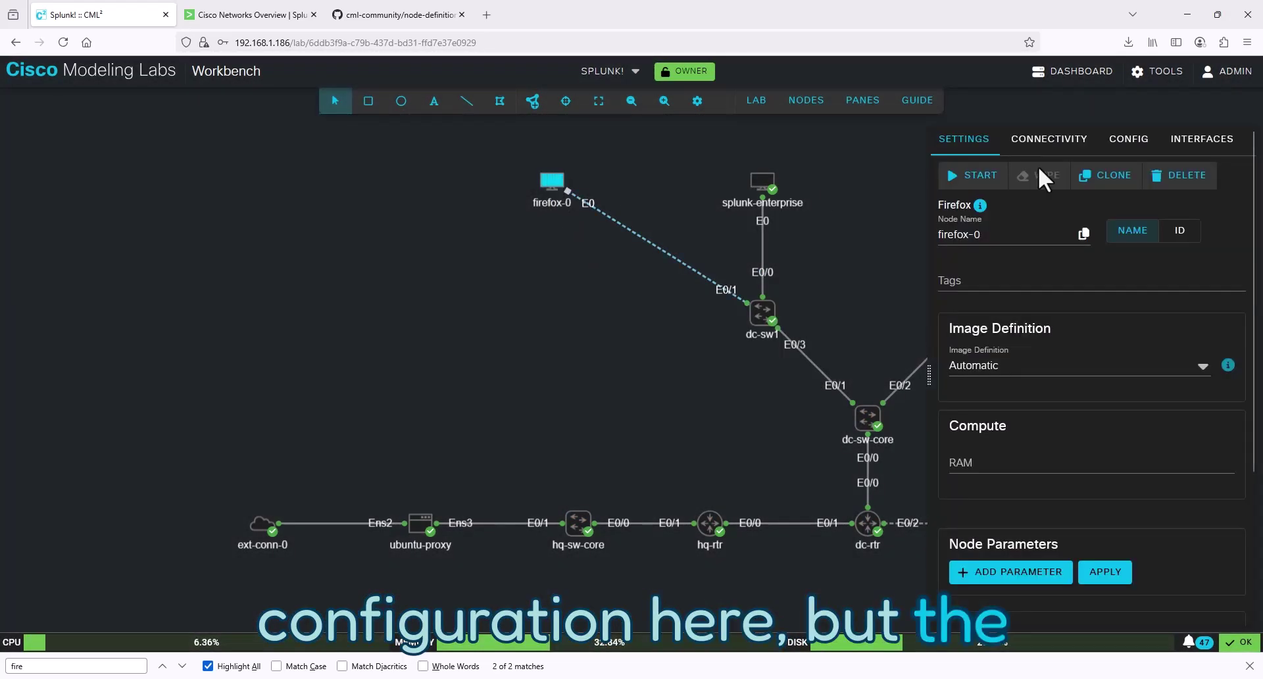
{"action": "left_click", "coordinate": [1128, 139]}
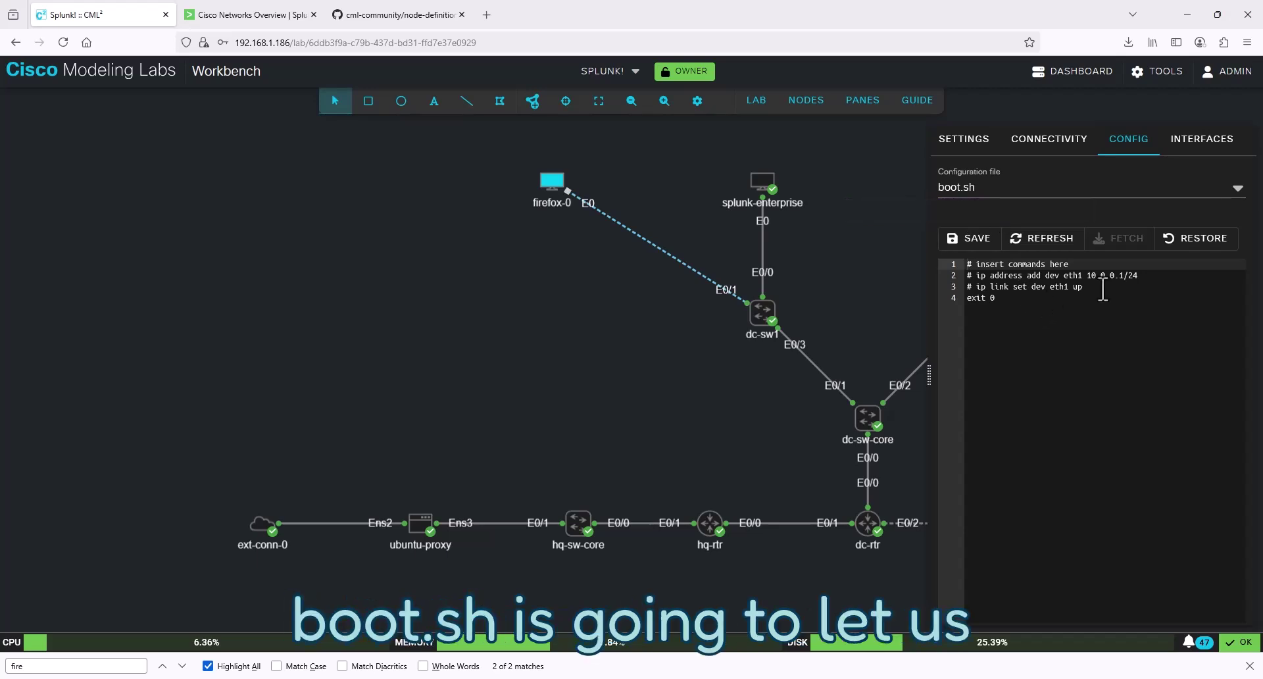
{"action": "left_click_drag", "start_coordinate": [1102, 290], "coordinate": [967, 275]}
{"action": "right_click", "coordinate": [967, 275]}
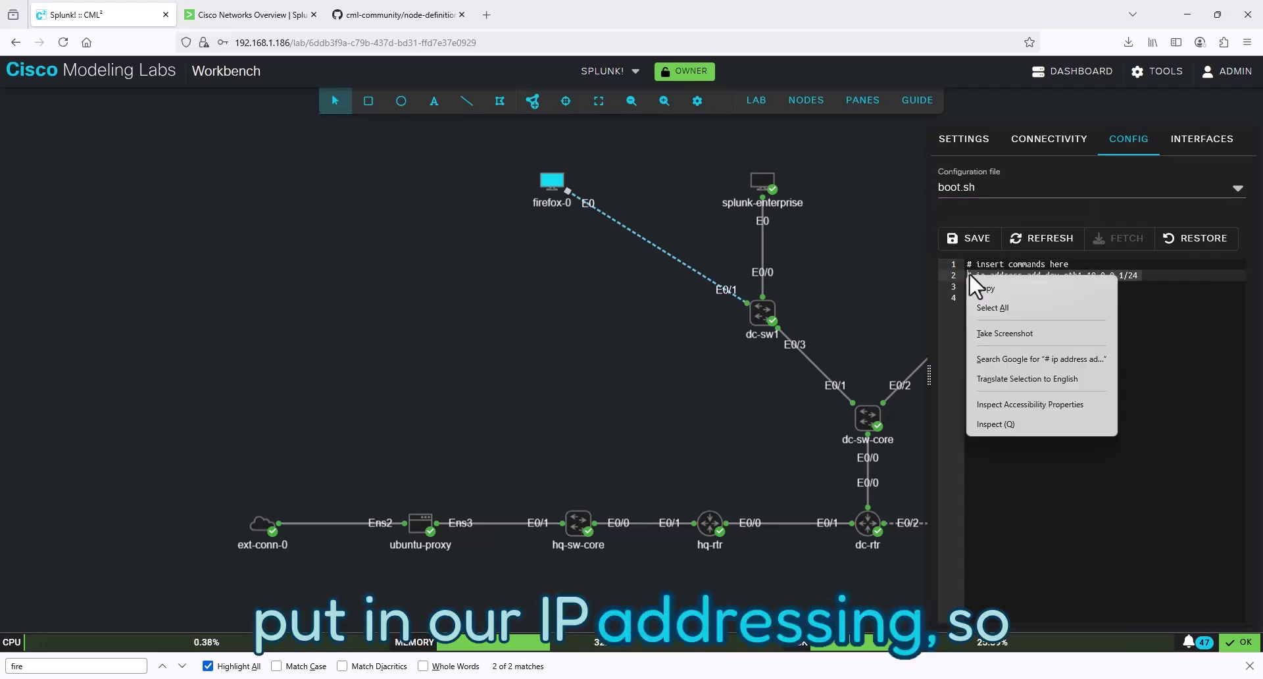
- Uncomment the IP address and link-up lines in firefox-0's boot.sh
{"action": "left_click", "coordinate": [992, 266]}
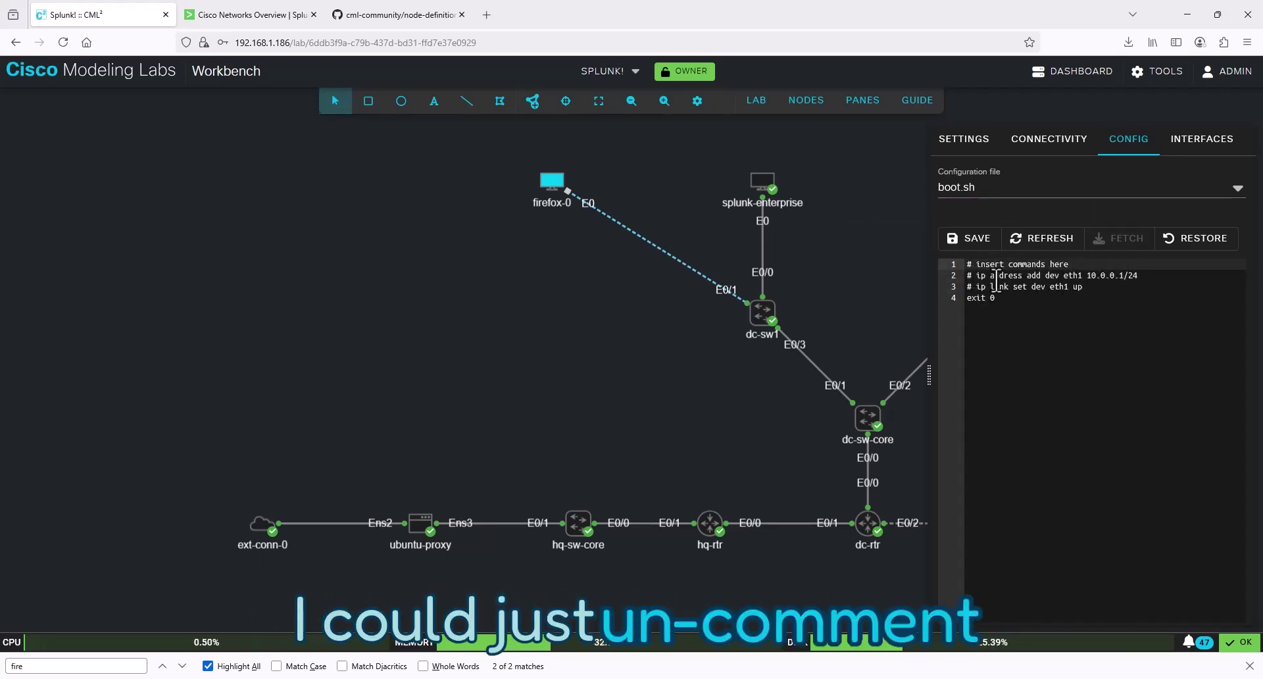
{"action": "key", "text": "Delete"}
{"action": "key", "text": "Delete"}
{"action": "key", "text": "Down"}
{"action": "key", "text": "Delete"}
{"action": "key", "text": "Delete"}
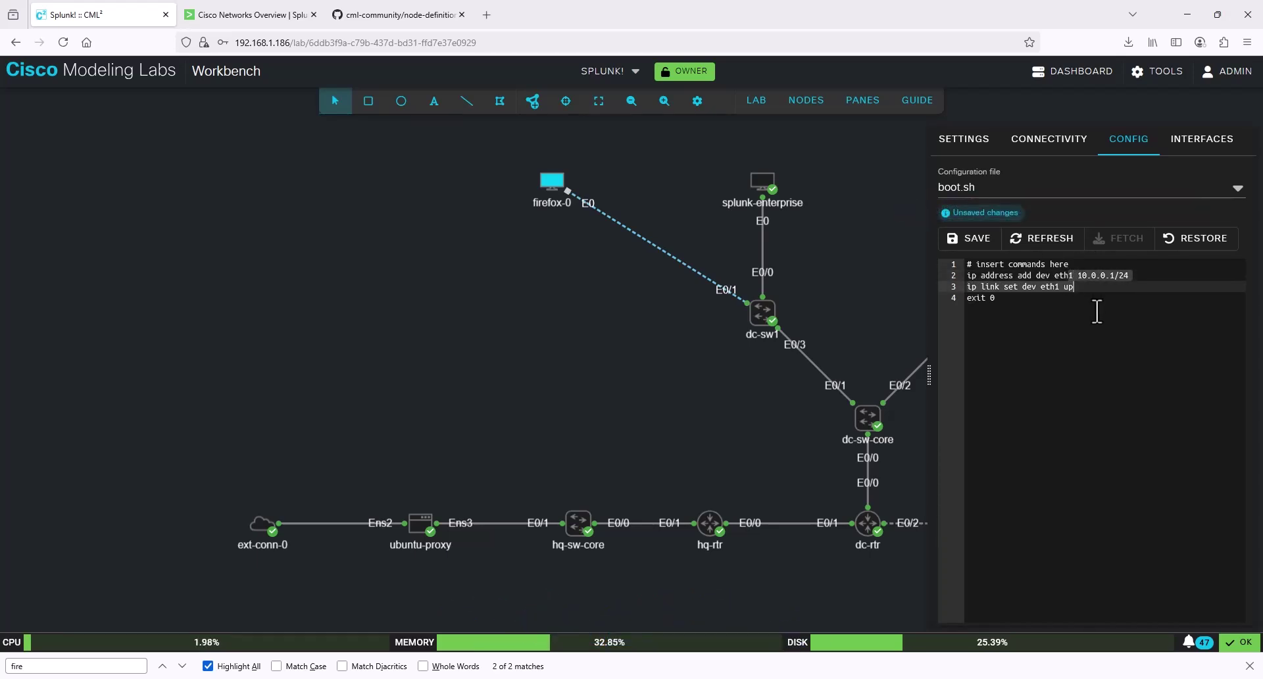
- Change eth1 to eth0 on both boot.sh lines
{"action": "key", "text": "BackSpace"}
{"action": "type", "text": "0"}
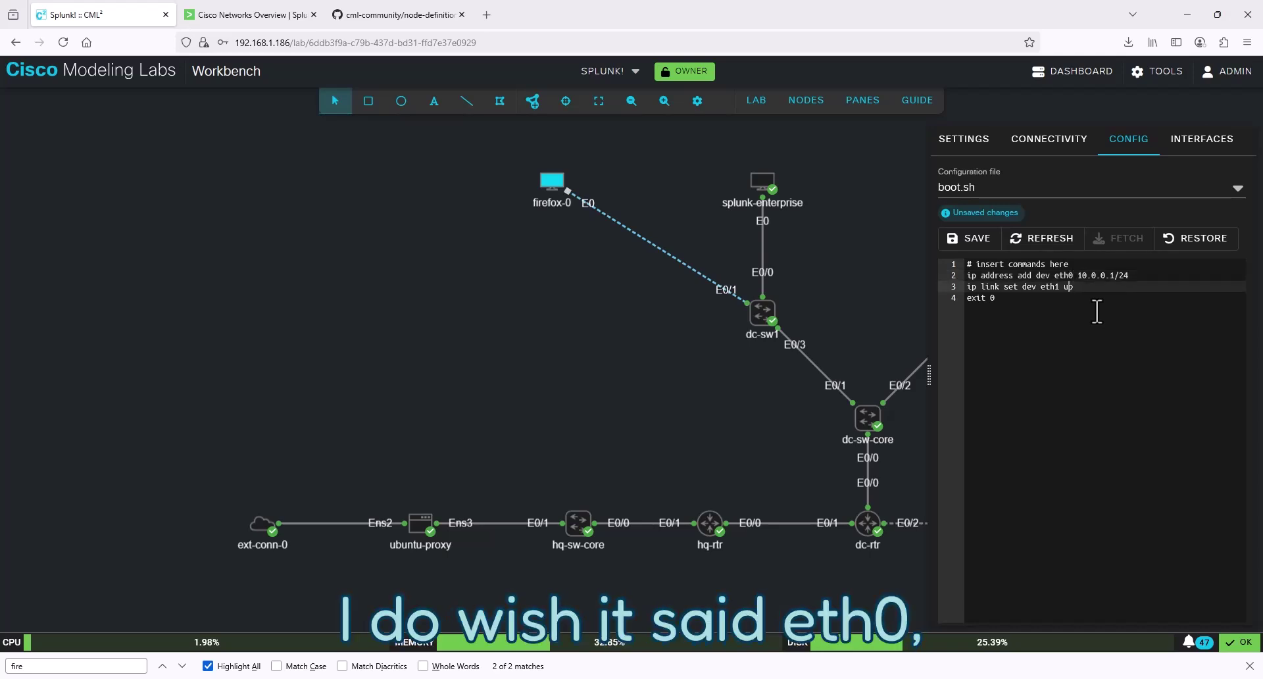
{"action": "key", "text": "BackSpace"}
{"action": "type", "text": "-0"}
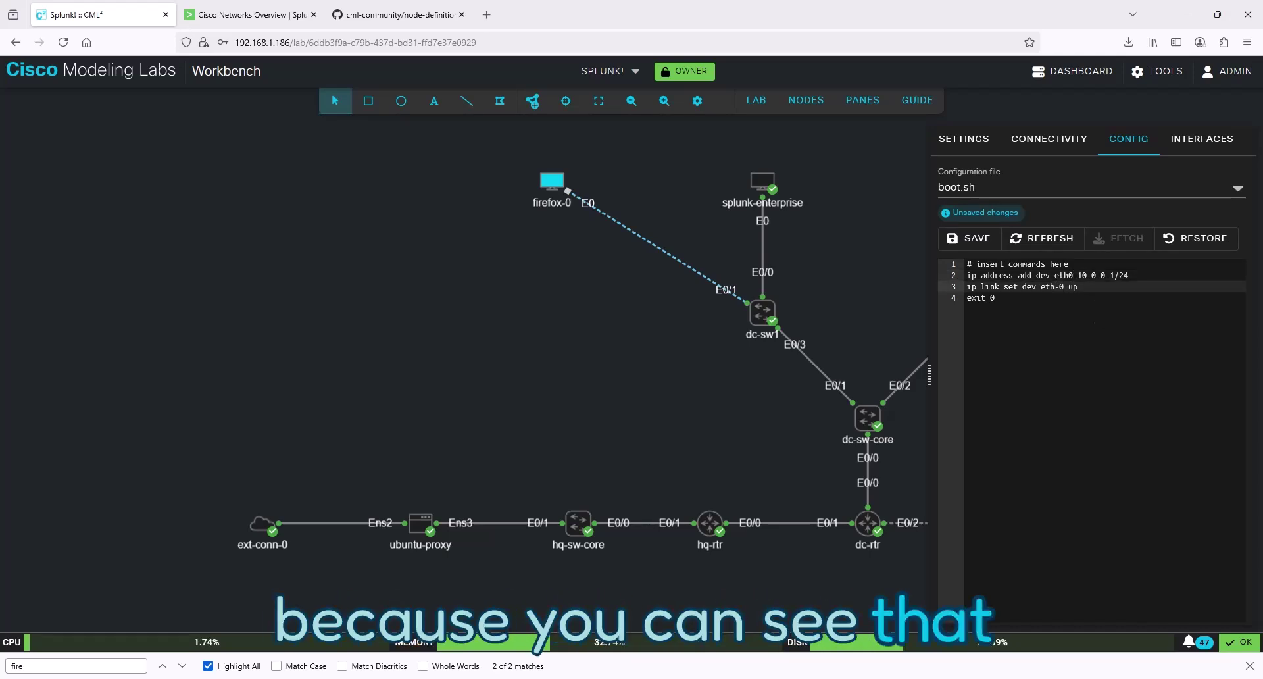
{"action": "key", "text": "Left"}
{"action": "key", "text": "BackSpace"}
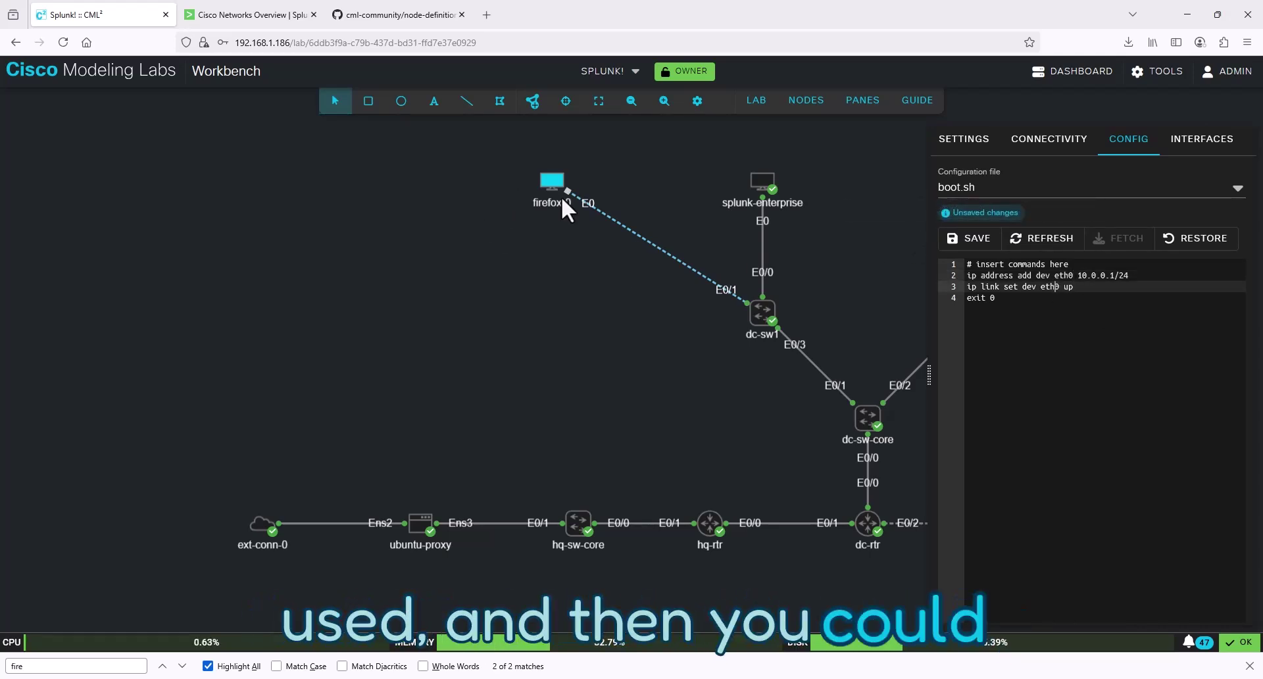
- Replace the 10.0.0.1 address with 172.32.1.110 on line 2
{"action": "left_click_drag", "start_coordinate": [1077, 275], "coordinate": [1111, 275]}
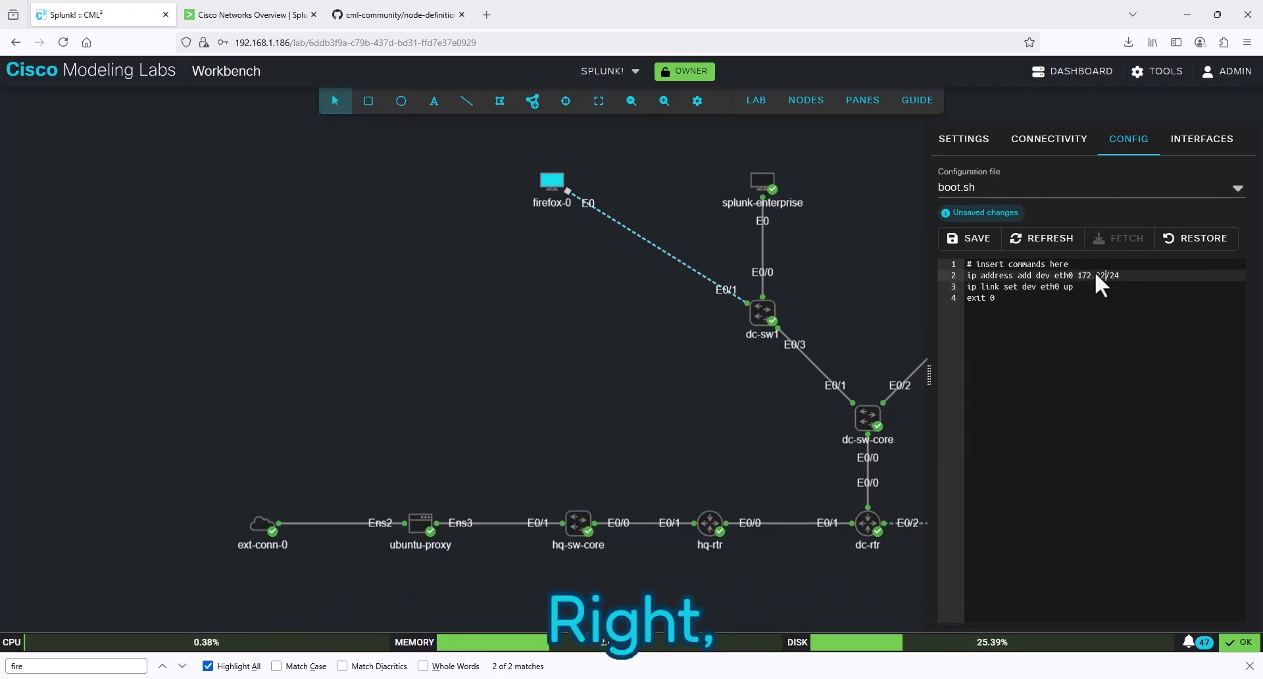
{"action": "type", "text": "172.22.1.1"}
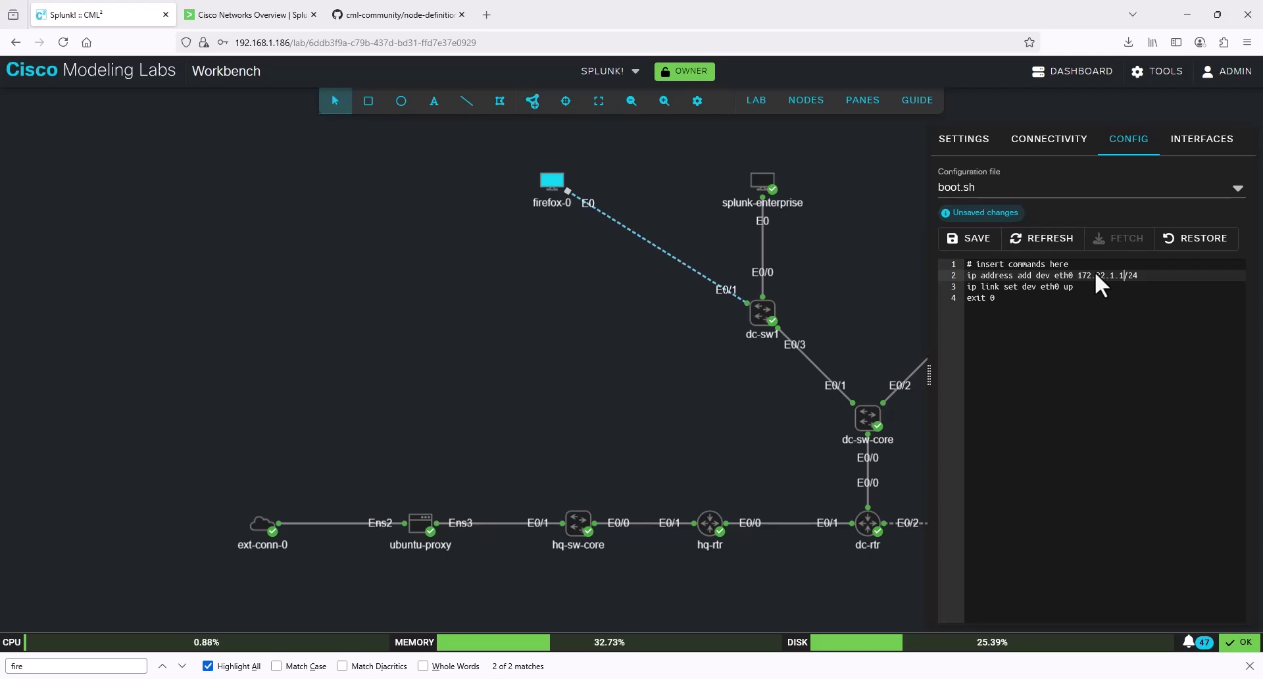
{"action": "type", "text": "10"}
{"action": "left_click", "coordinate": [1088, 325]}
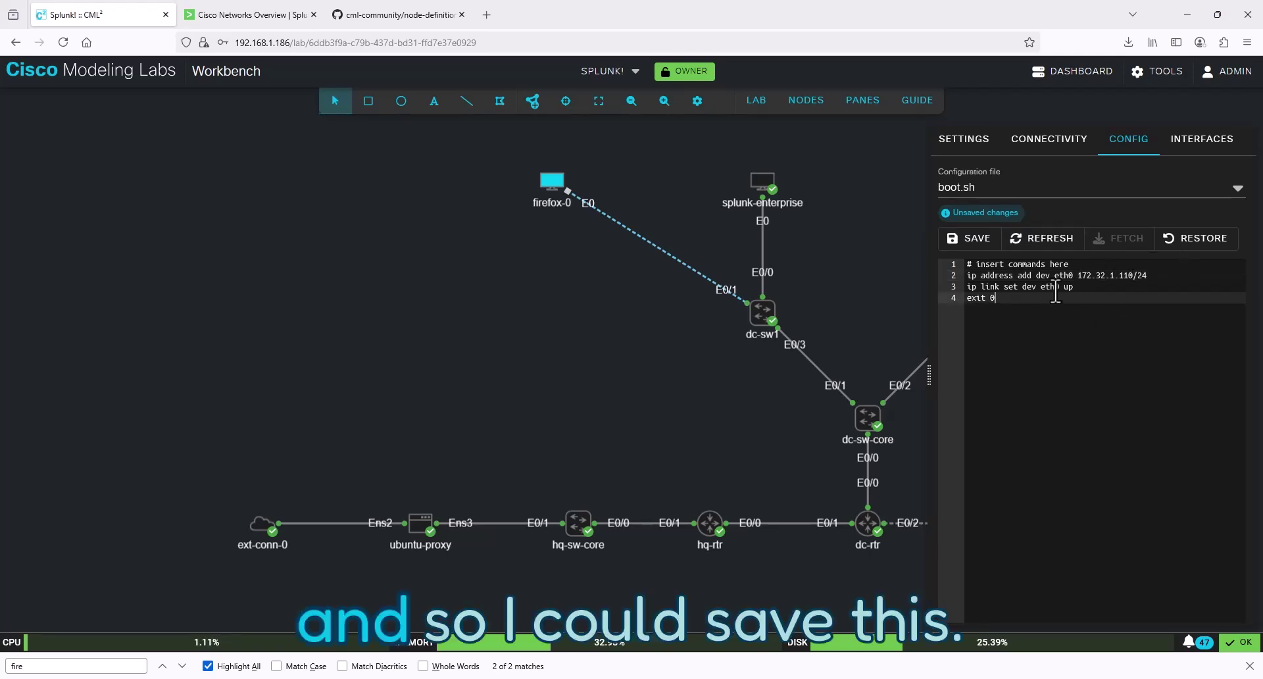
- Save firefox-0's boot script and view its environment configuration file
{"action": "left_click", "coordinate": [983, 237]}
{"action": "left_click", "coordinate": [986, 194]}
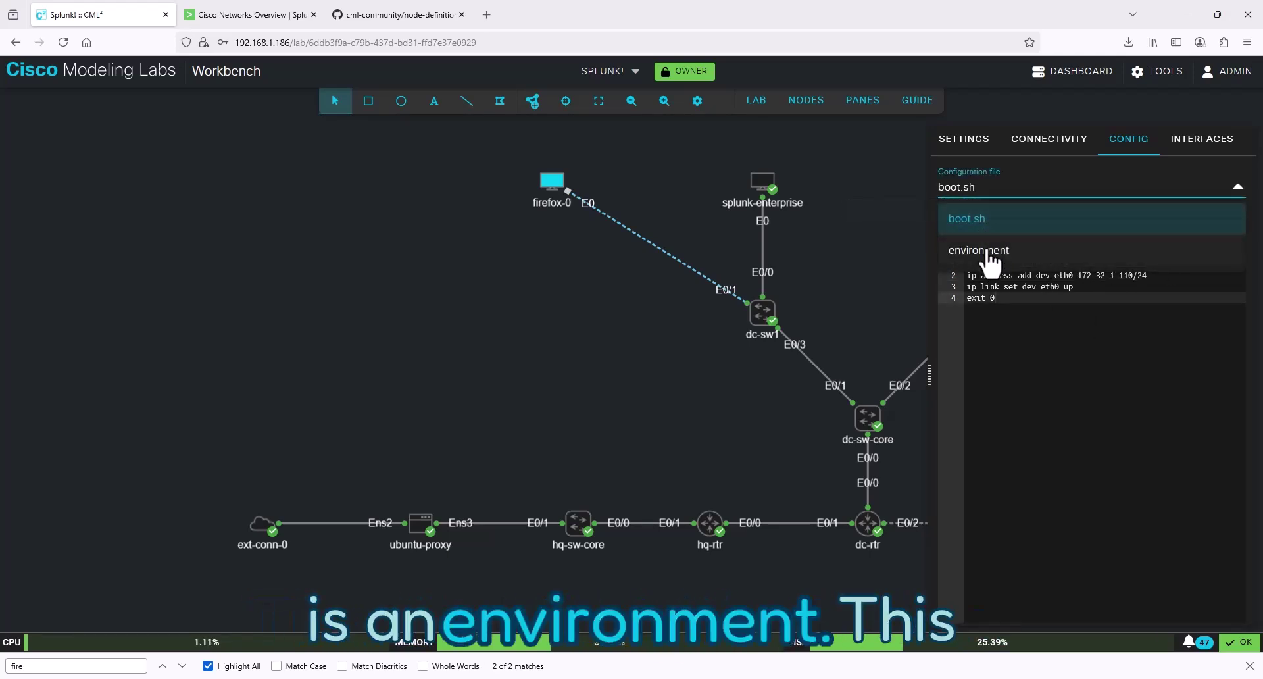
{"action": "left_click", "coordinate": [990, 253]}
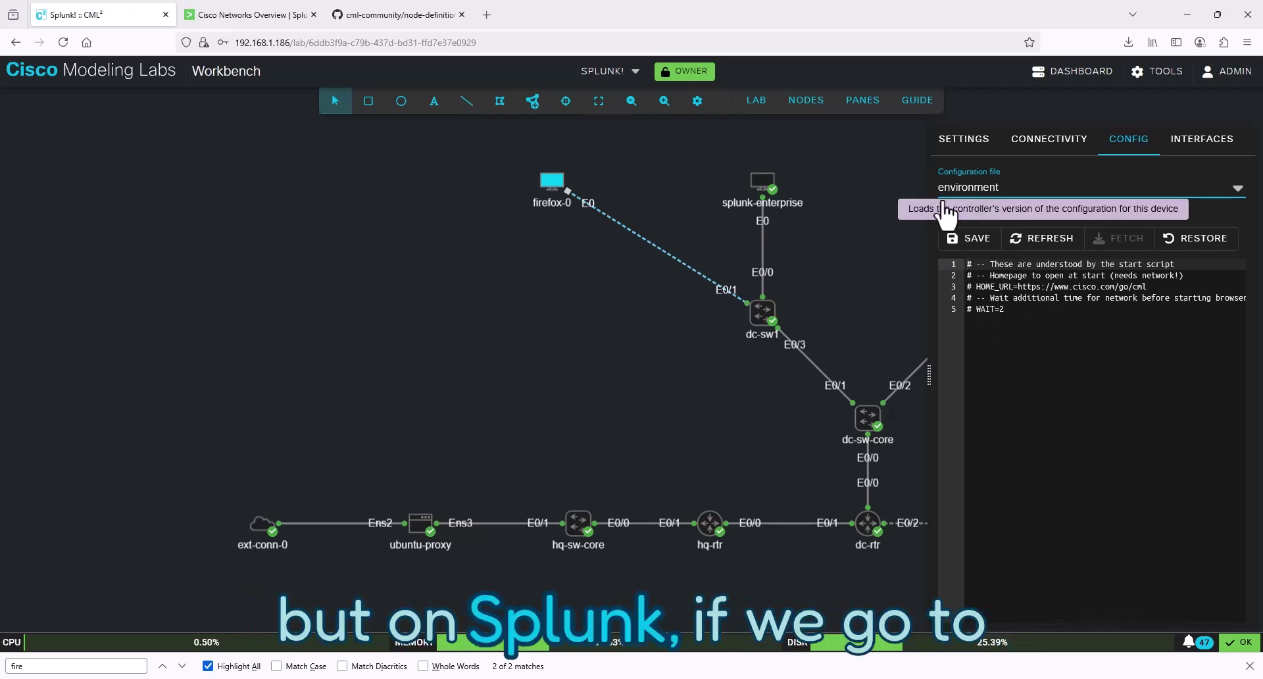
- Review the splunk-enterprise node's environment file, including its start arguments and password lines
{"action": "left_click", "coordinate": [775, 188]}
{"action": "left_click", "coordinate": [1053, 236]}
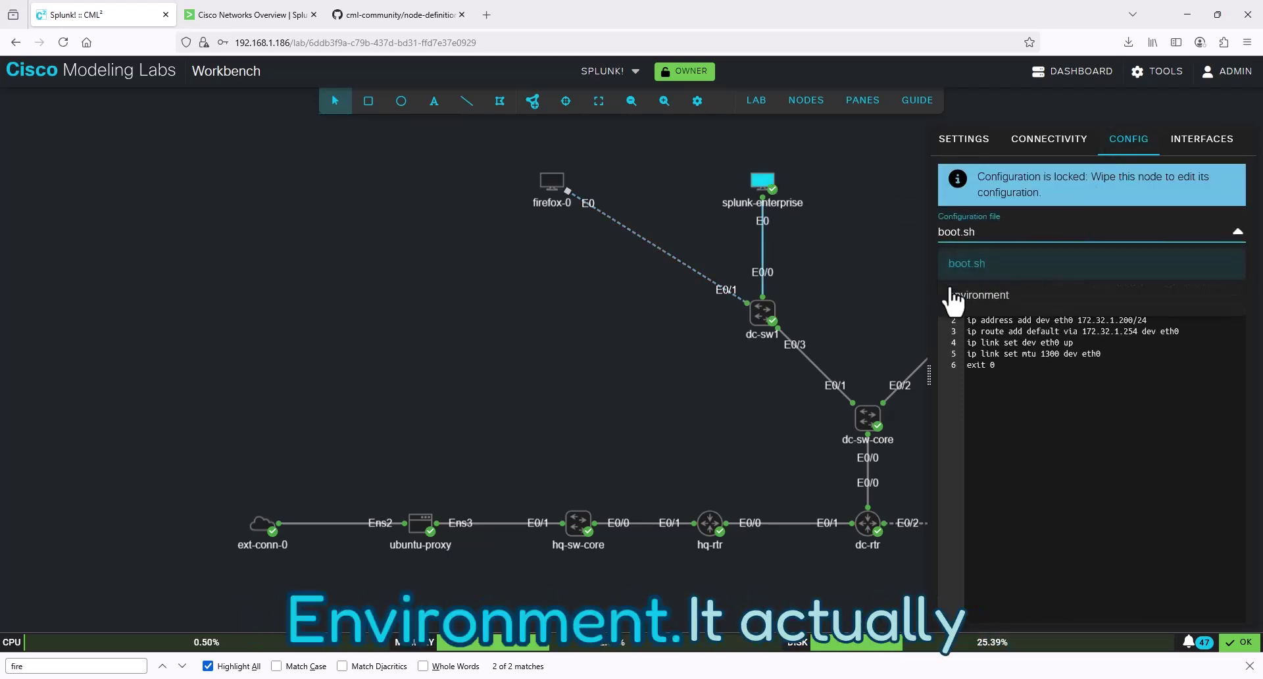
{"action": "left_click", "coordinate": [951, 295]}
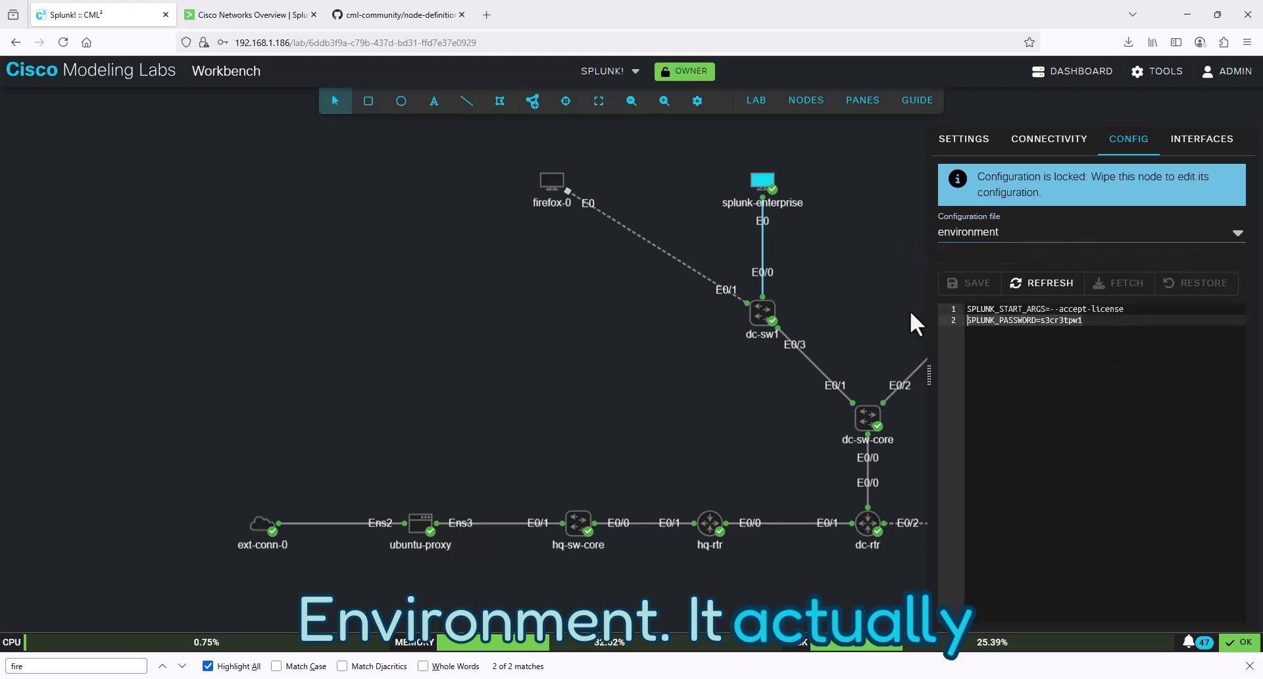
{"action": "left_click_drag", "start_coordinate": [967, 309], "coordinate": [1103, 321]}
{"action": "left_click", "coordinate": [1104, 321]}
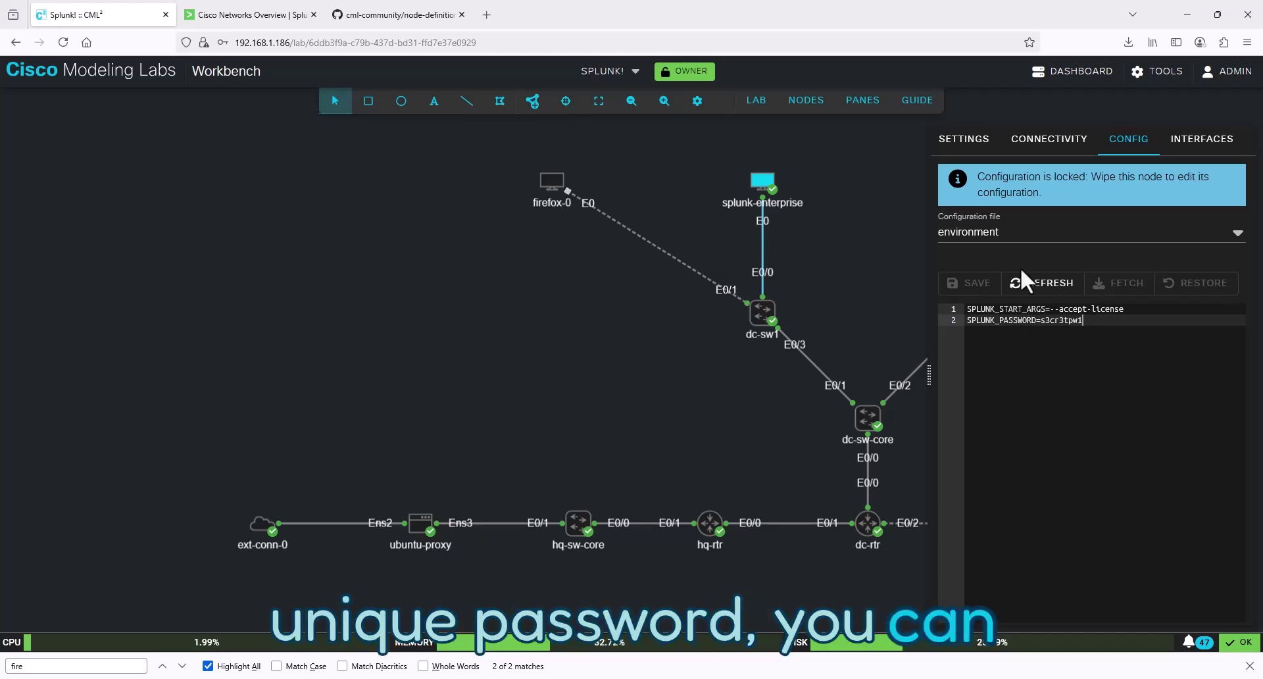
- Show splunk-enterprise's boot.sh setting 172.32.1.200/24 with default route via 172.32.1.254
{"action": "key", "text": "Home"}
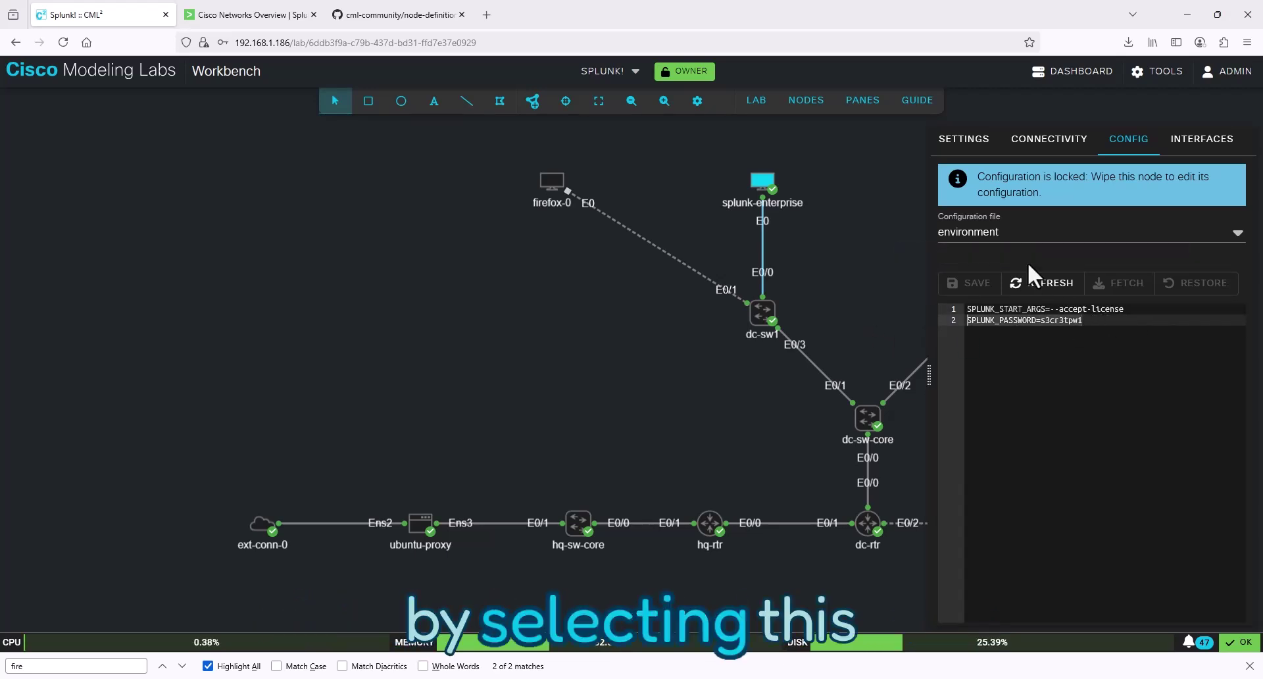
{"action": "left_click", "coordinate": [1023, 236]}
{"action": "left_click", "coordinate": [1032, 262]}
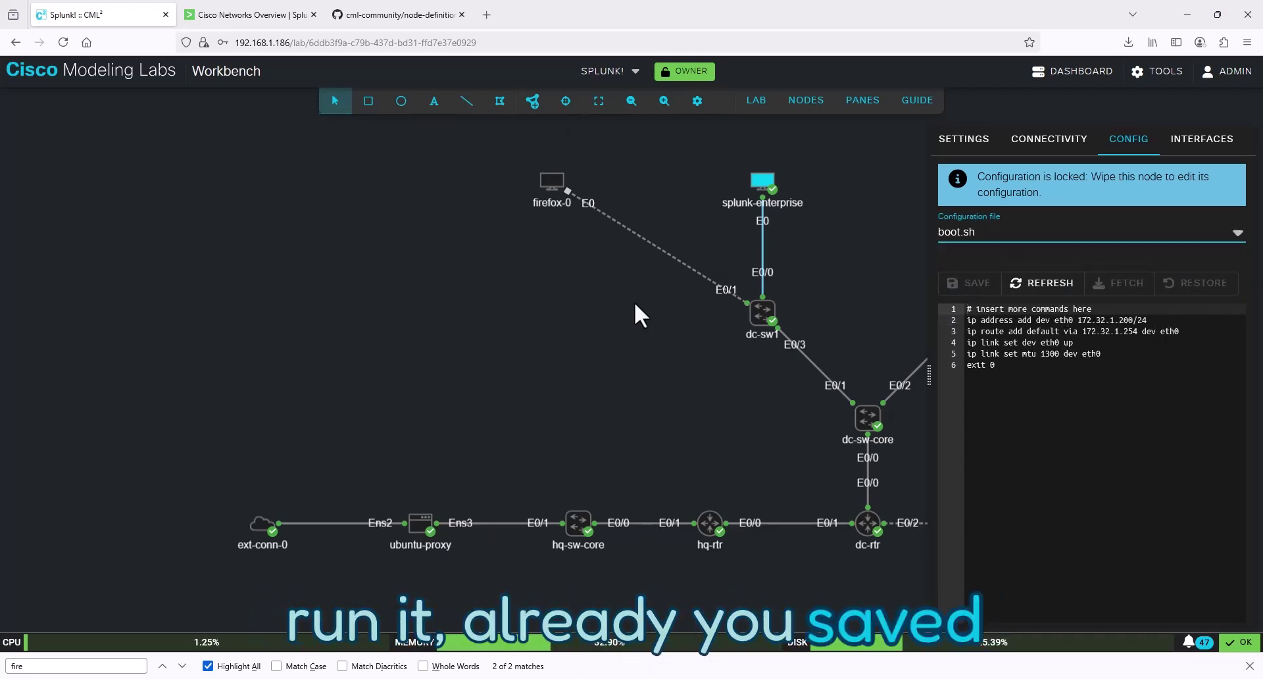
- Start firefox-0 and open its enlarged VNC console showing a Firefox new tab
{"action": "right_click", "coordinate": [547, 179]}
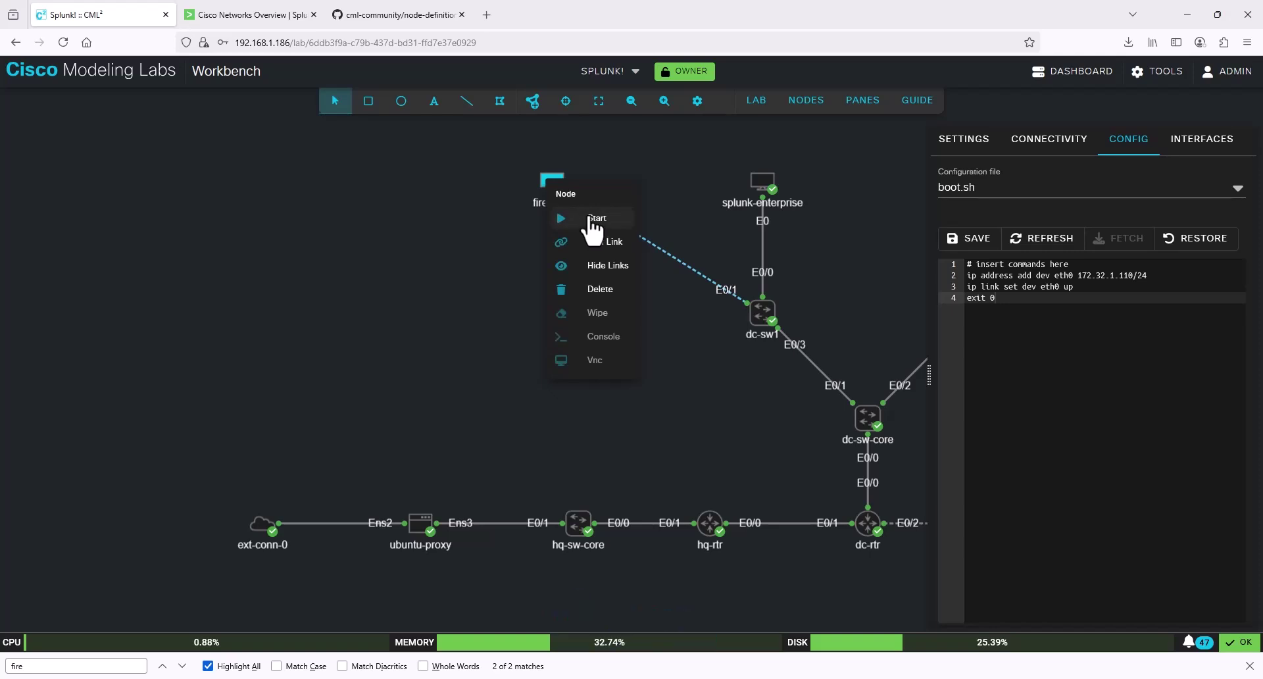
{"action": "left_click", "coordinate": [591, 220]}
{"action": "right_click", "coordinate": [546, 170]}
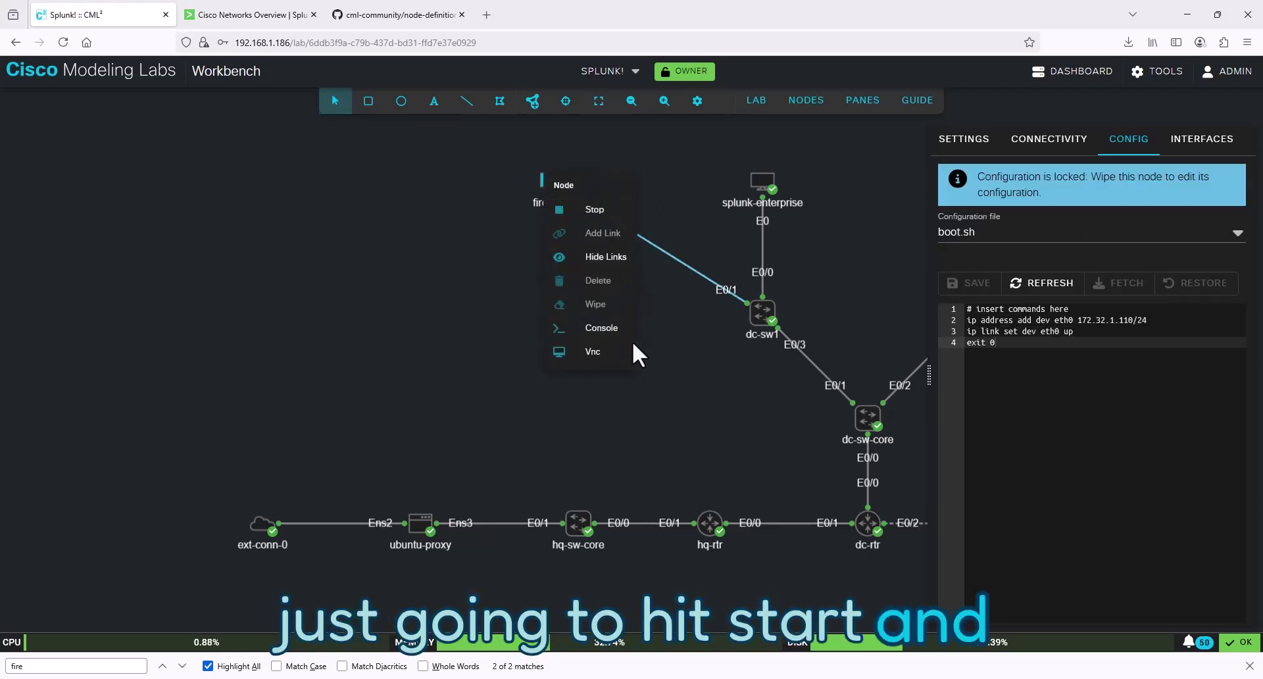
{"action": "left_click", "coordinate": [670, 311]}
{"action": "left_click", "coordinate": [606, 371]}
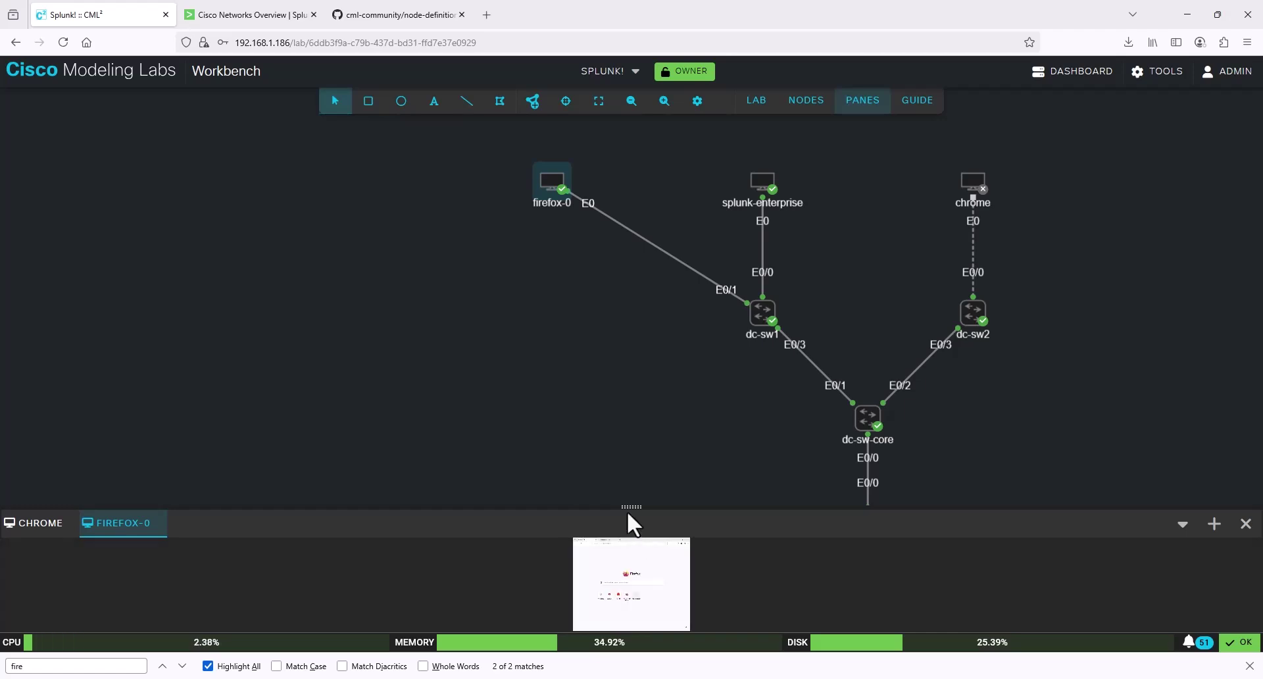
{"action": "left_click_drag", "start_coordinate": [623, 500], "coordinate": [634, 98]}
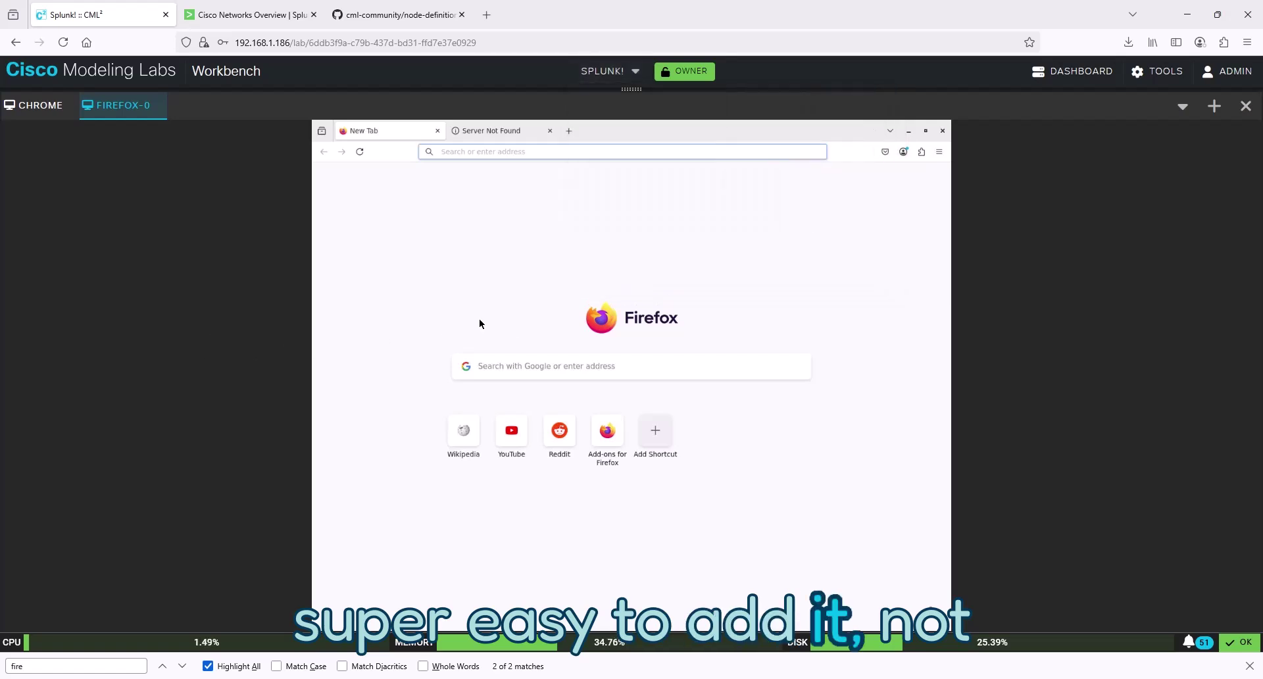
{"action": "left_click", "coordinate": [467, 150]}
{"action": "type", "text": "172"}
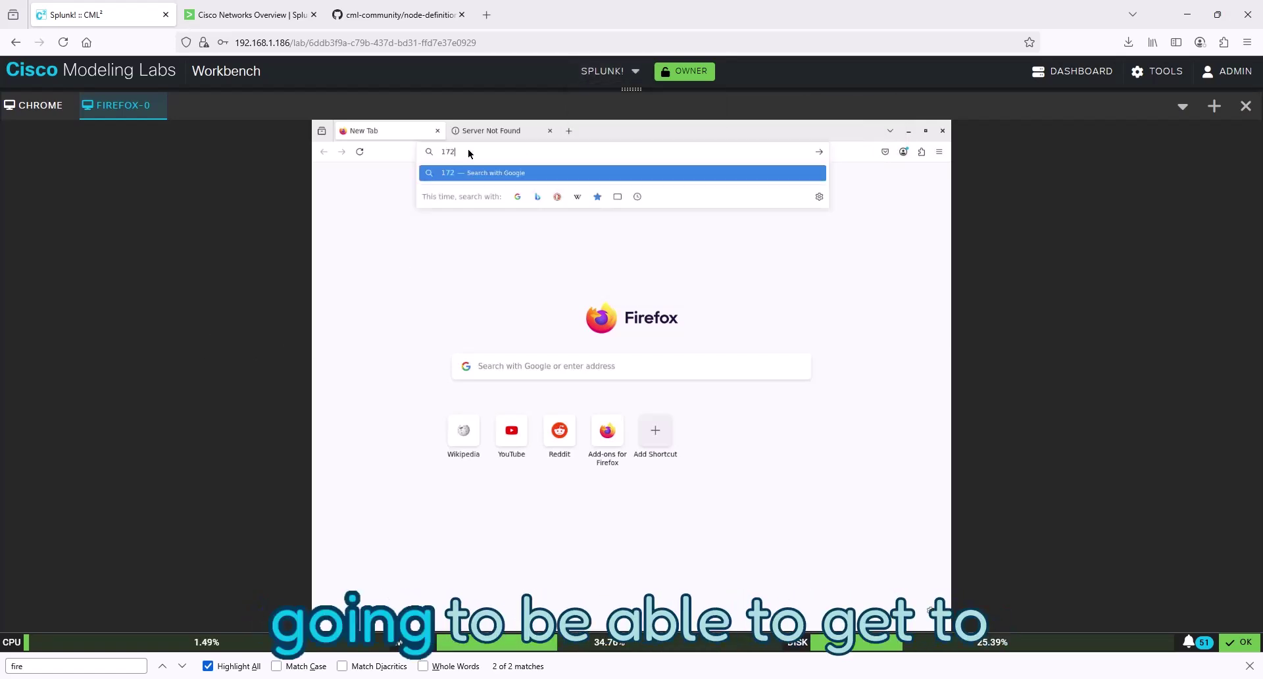
{"action": "type", "text": "."}
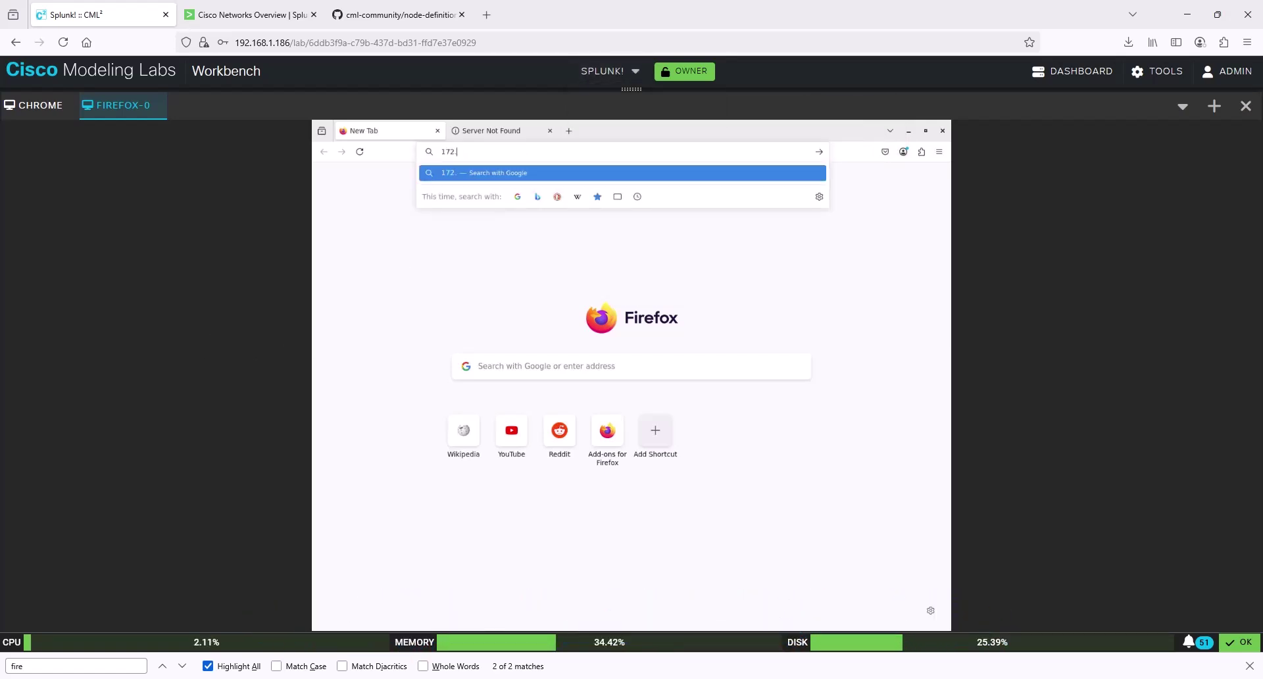
{"action": "type", "text": "16."}
{"action": "type", "text": "1.2"}
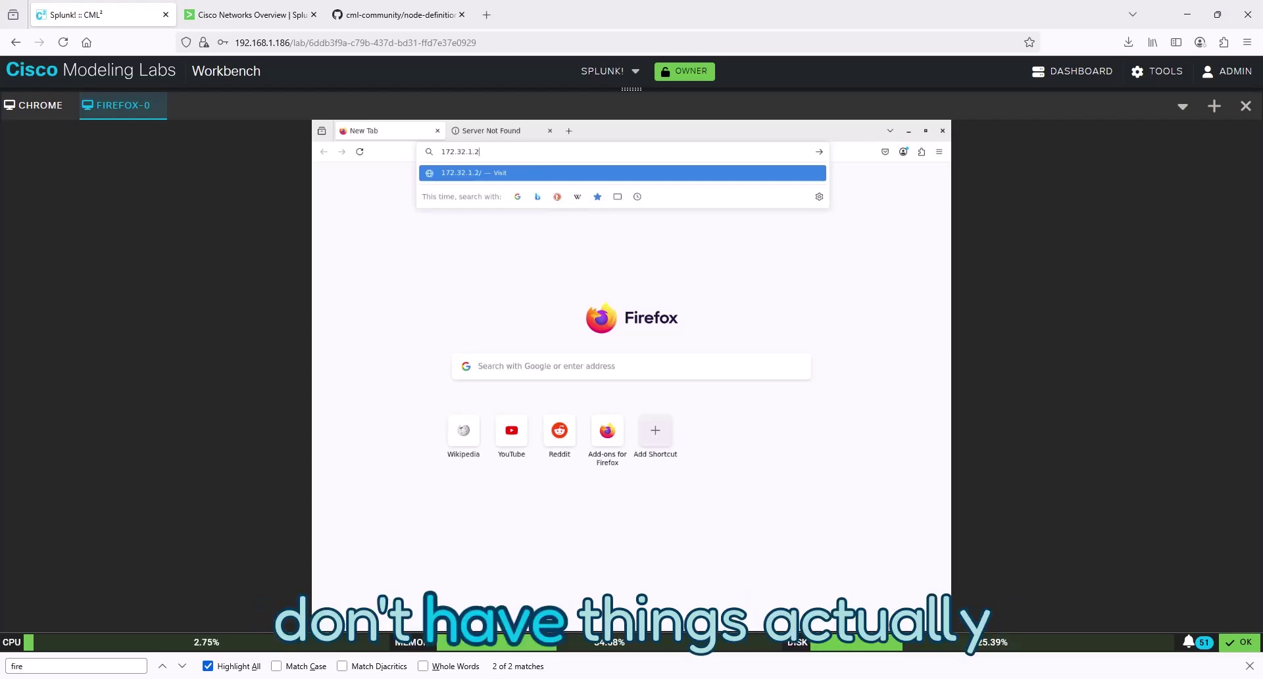
{"action": "type", "text": "00:80"}
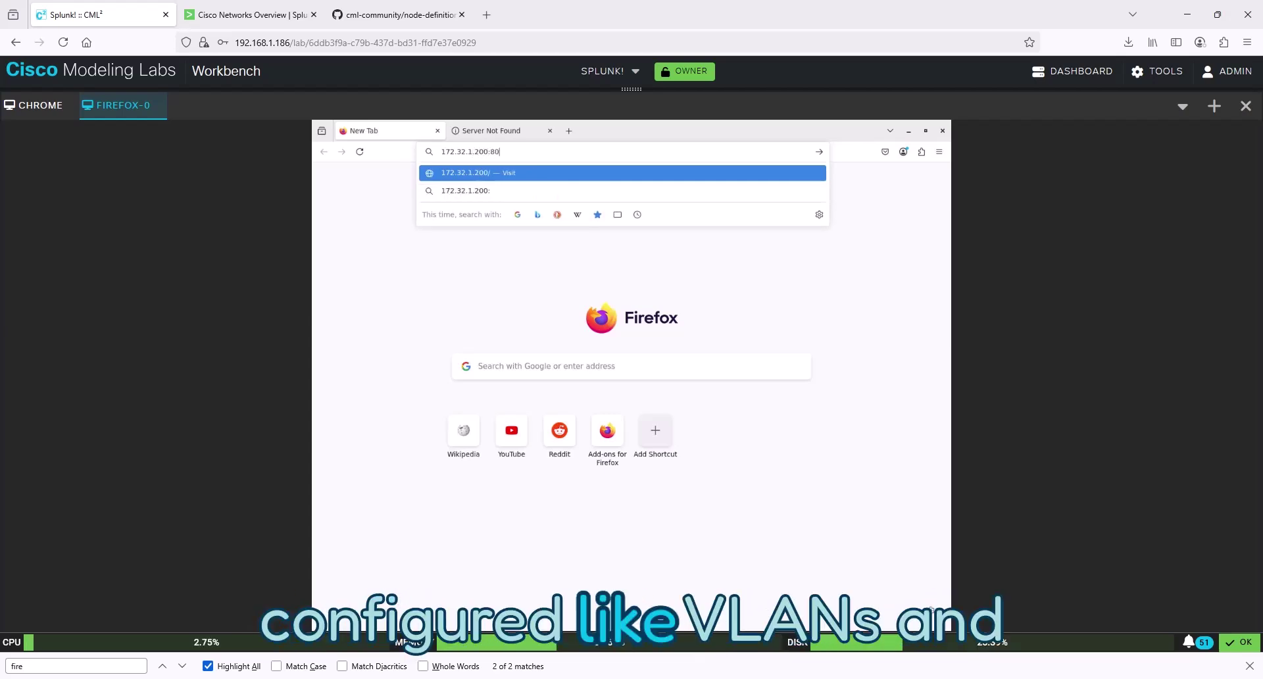
{"action": "type", "text": "00"}
{"action": "key", "text": "Return"}
{"action": "left_click", "coordinate": [445, 155]}
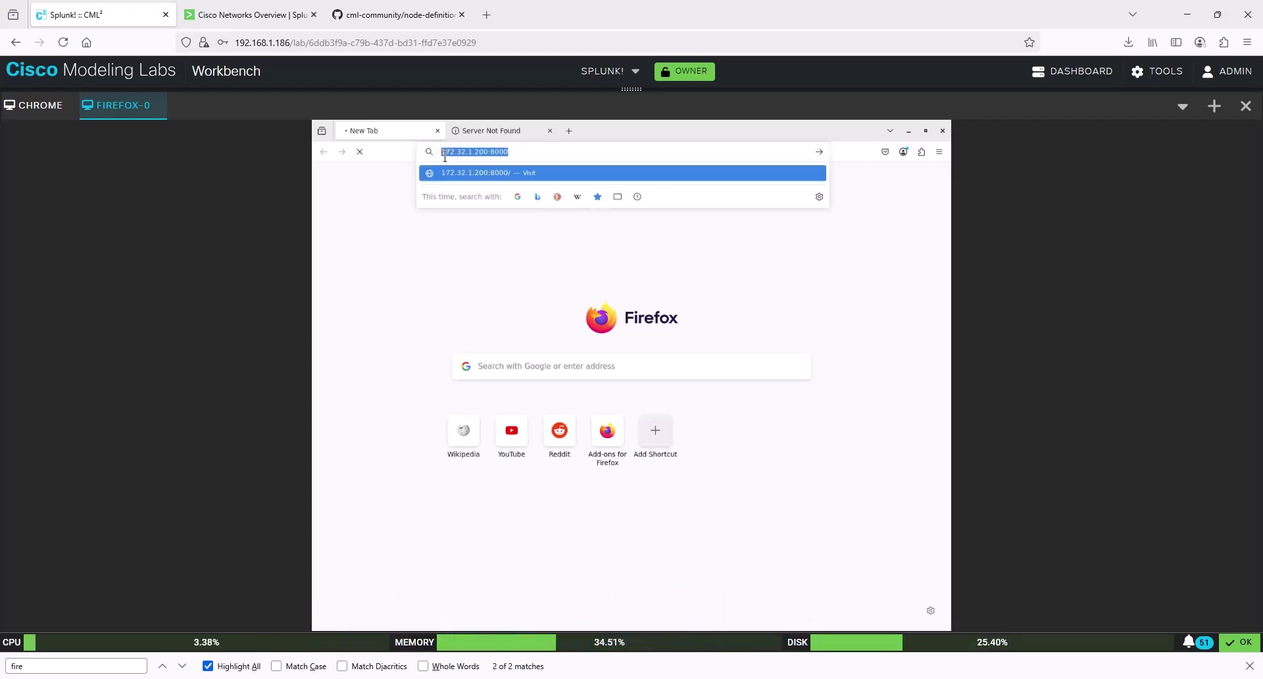
{"action": "type", "text": "http:"}
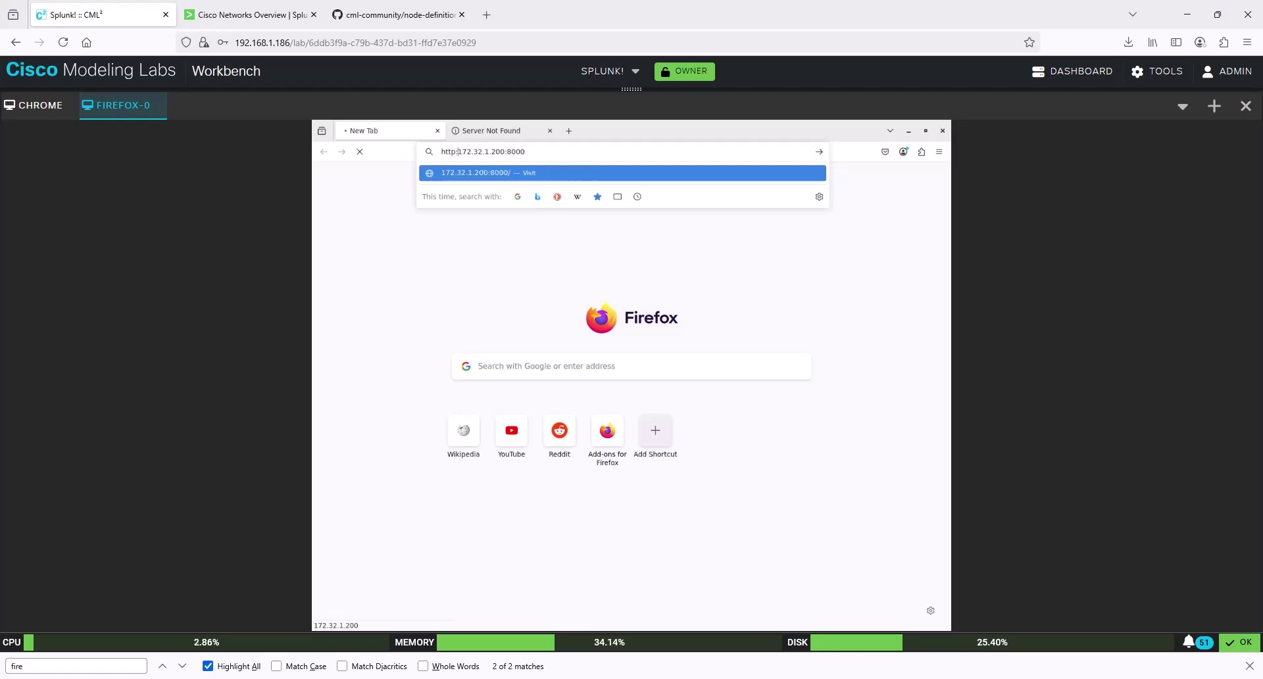
{"action": "type", "text": "//"}
{"action": "key", "text": "Return"}
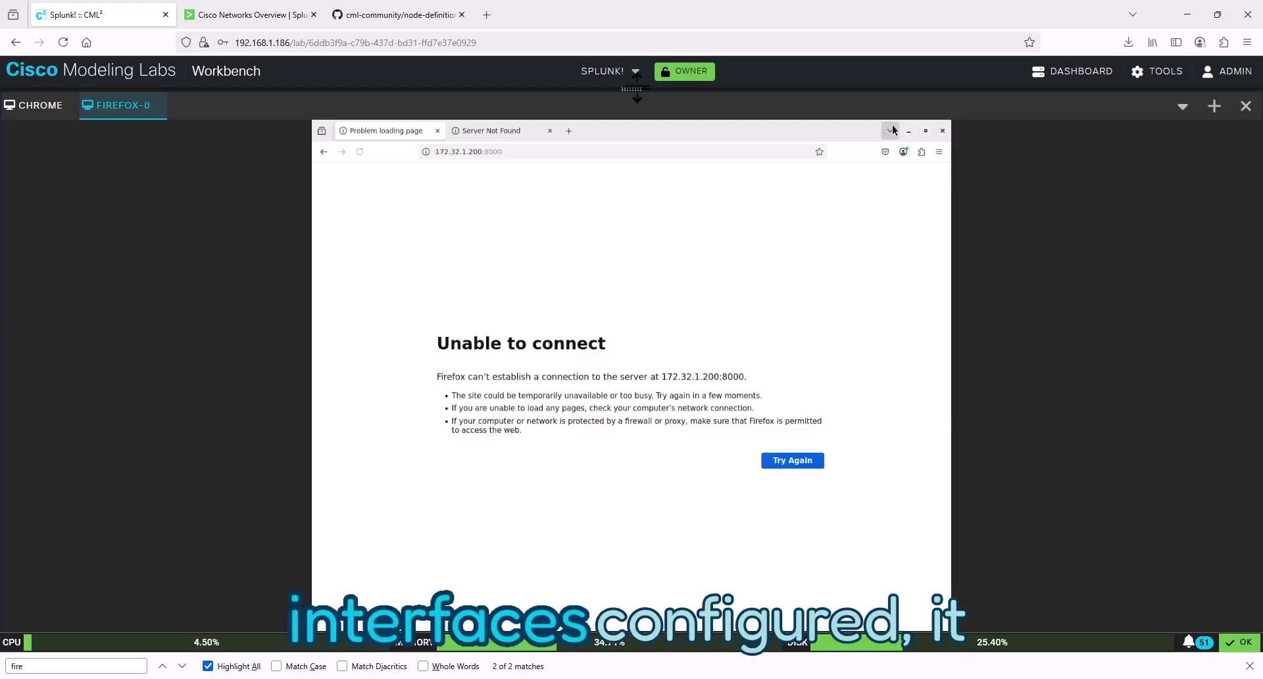
{"action": "left_click_drag", "start_coordinate": [632, 92], "coordinate": [665, 413]}
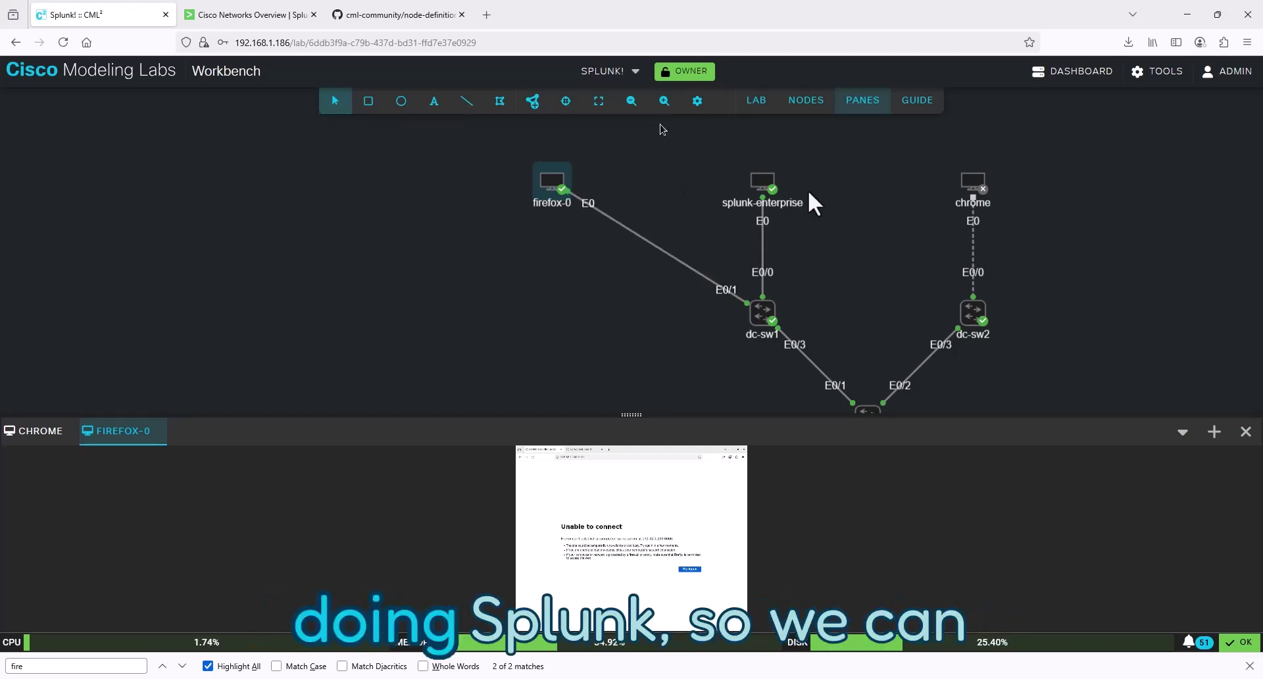
- Place a new Splunk node, splunk-0, on the canvas and list its image definition versions
{"action": "left_click", "coordinate": [762, 181]}
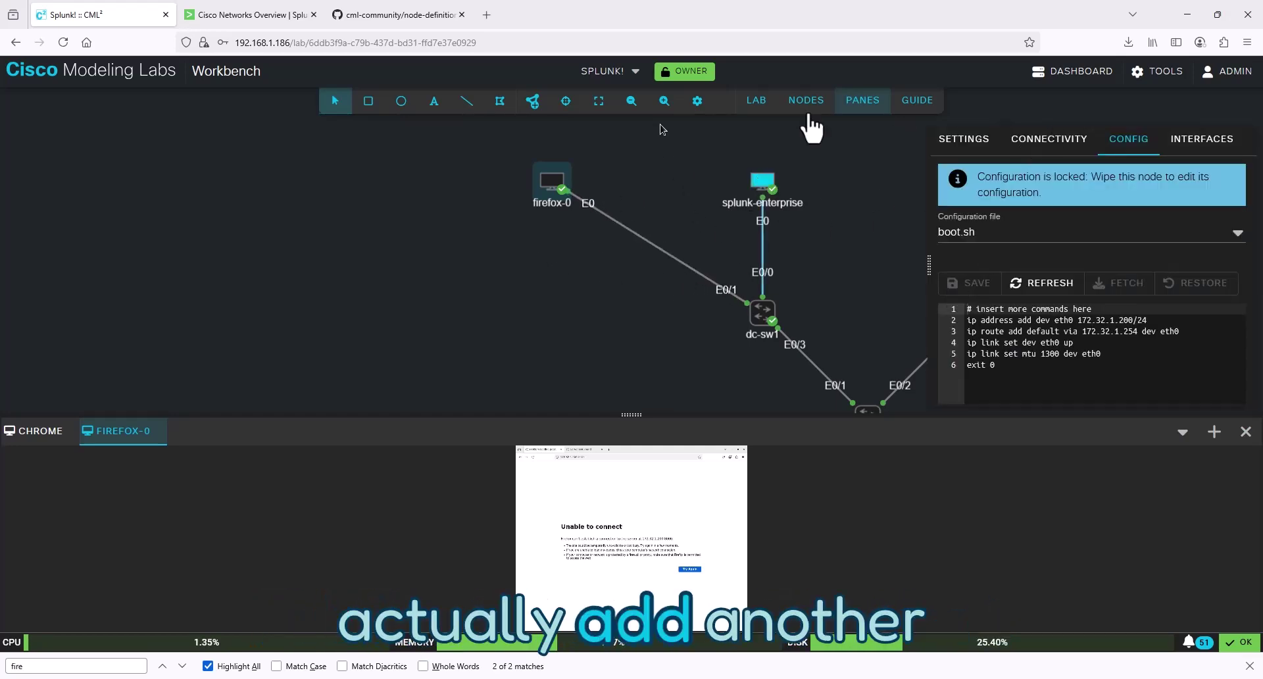
{"action": "left_click", "coordinate": [521, 112]}
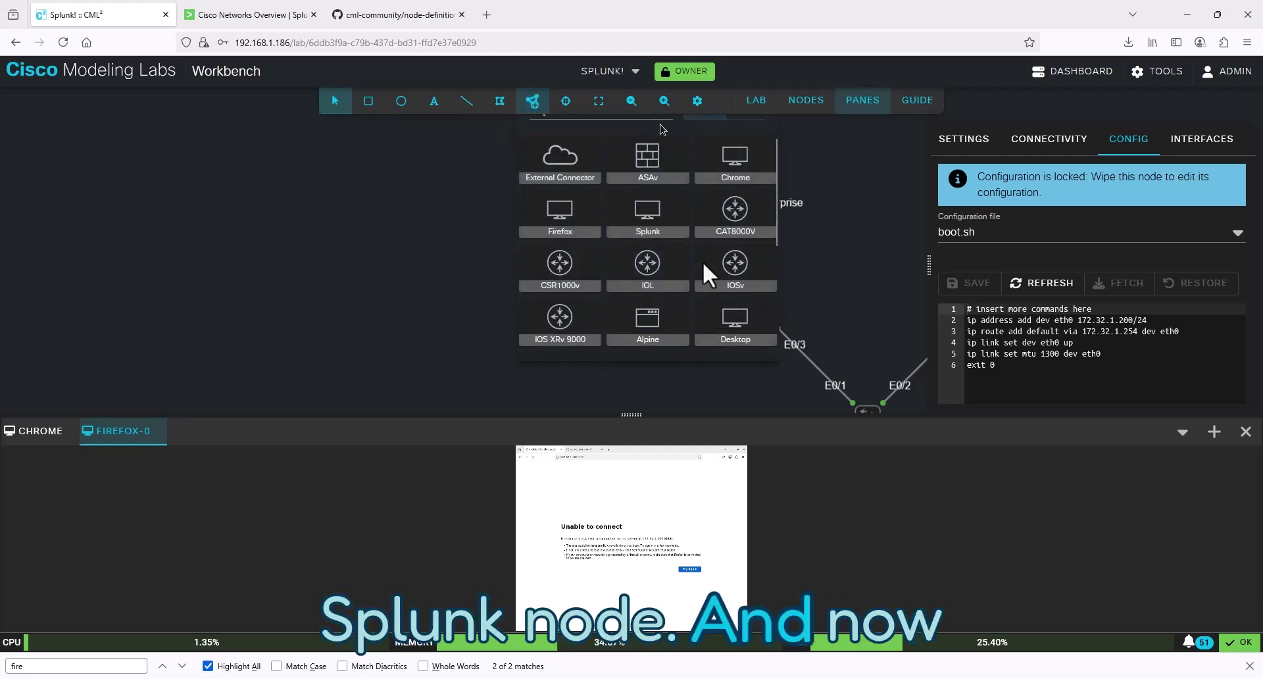
{"action": "scroll", "coordinate": [619, 295], "scroll_direction": "down", "scroll_amount": 5}
{"action": "scroll", "coordinate": [637, 304], "scroll_direction": "down", "scroll_amount": 2}
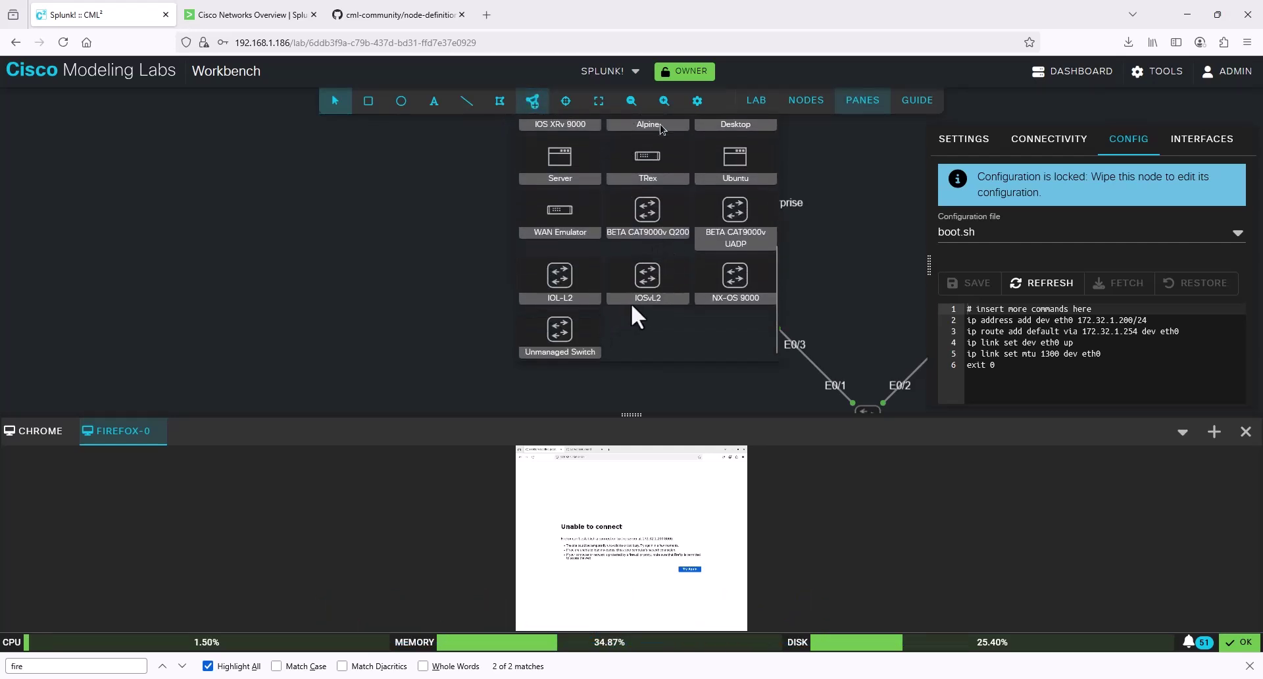
{"action": "scroll", "coordinate": [631, 307], "scroll_direction": "up", "scroll_amount": 8}
{"action": "left_click_drag", "start_coordinate": [663, 250], "coordinate": [450, 212]}
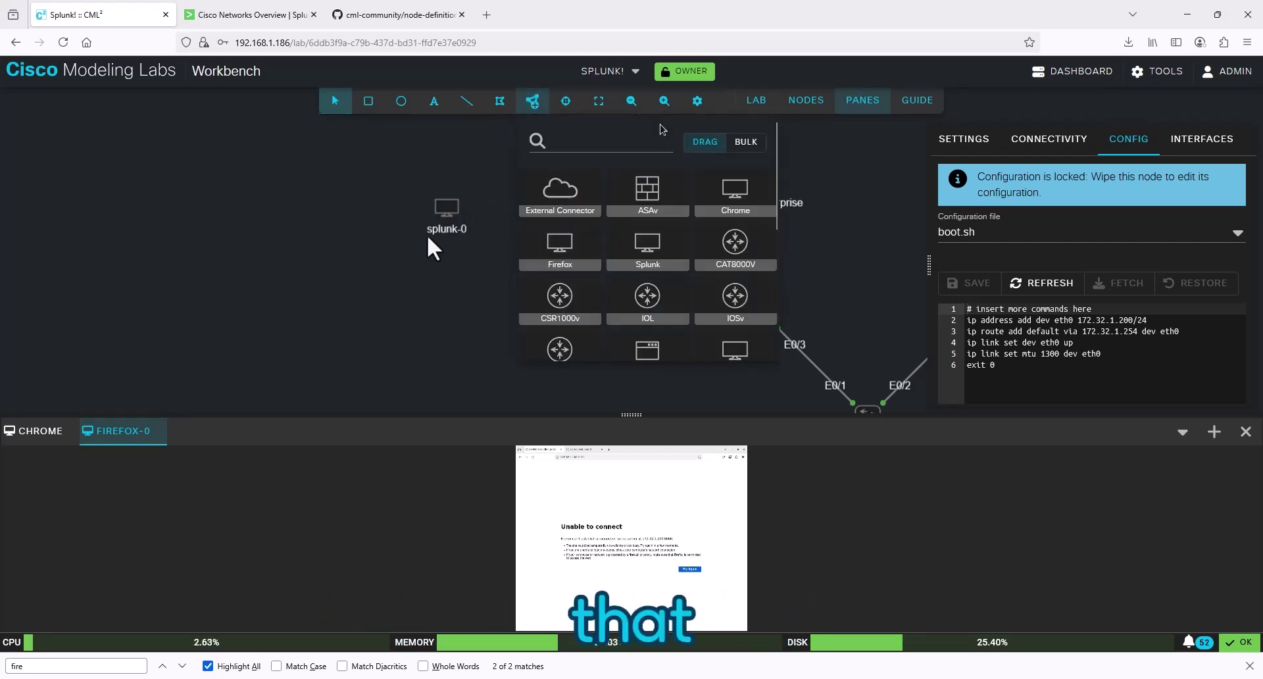
{"action": "left_click", "coordinate": [444, 203]}
{"action": "left_click", "coordinate": [967, 140]}
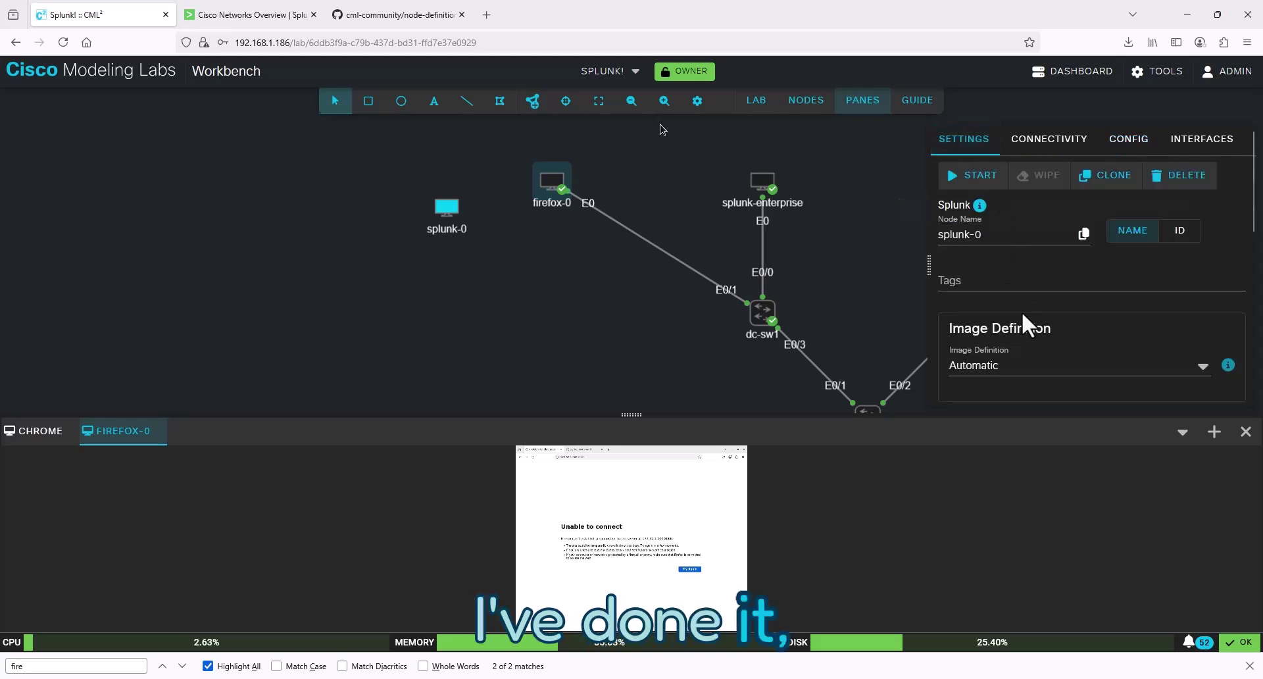
{"action": "left_click", "coordinate": [968, 369]}
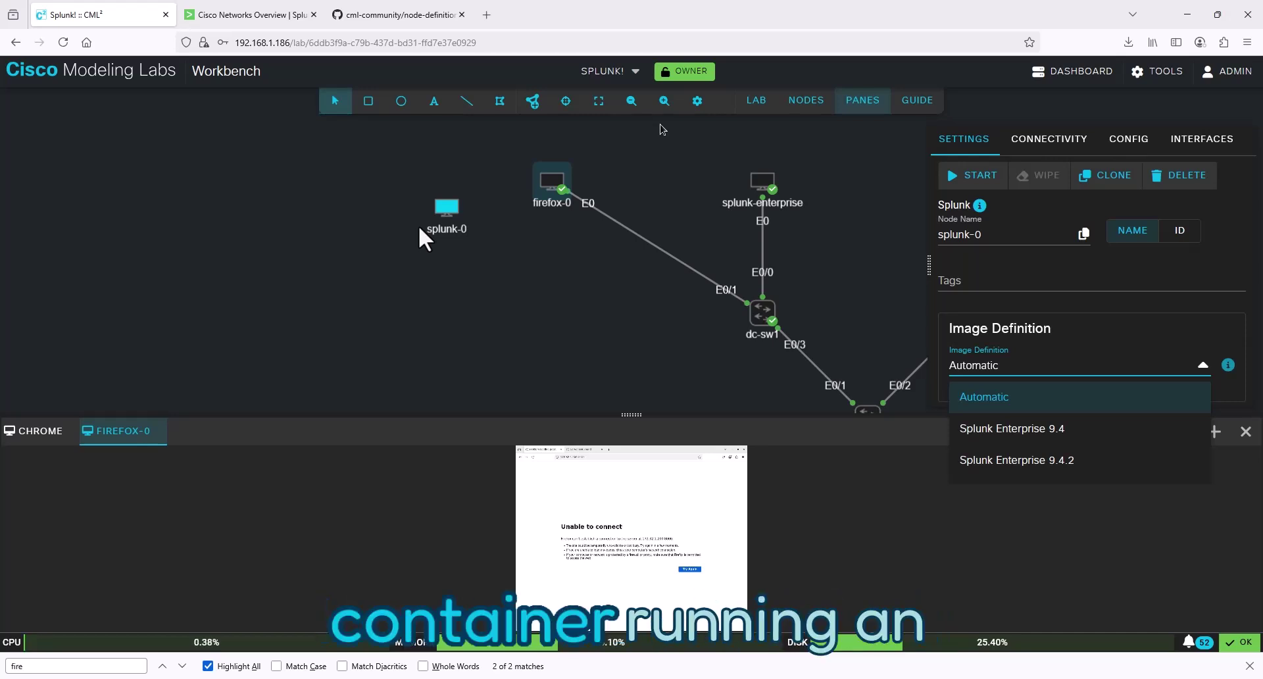
- Keep splunk-0 on Automatic and switch to the Splunk Cisco Networks Overview browser tab
{"action": "left_click", "coordinate": [762, 188]}
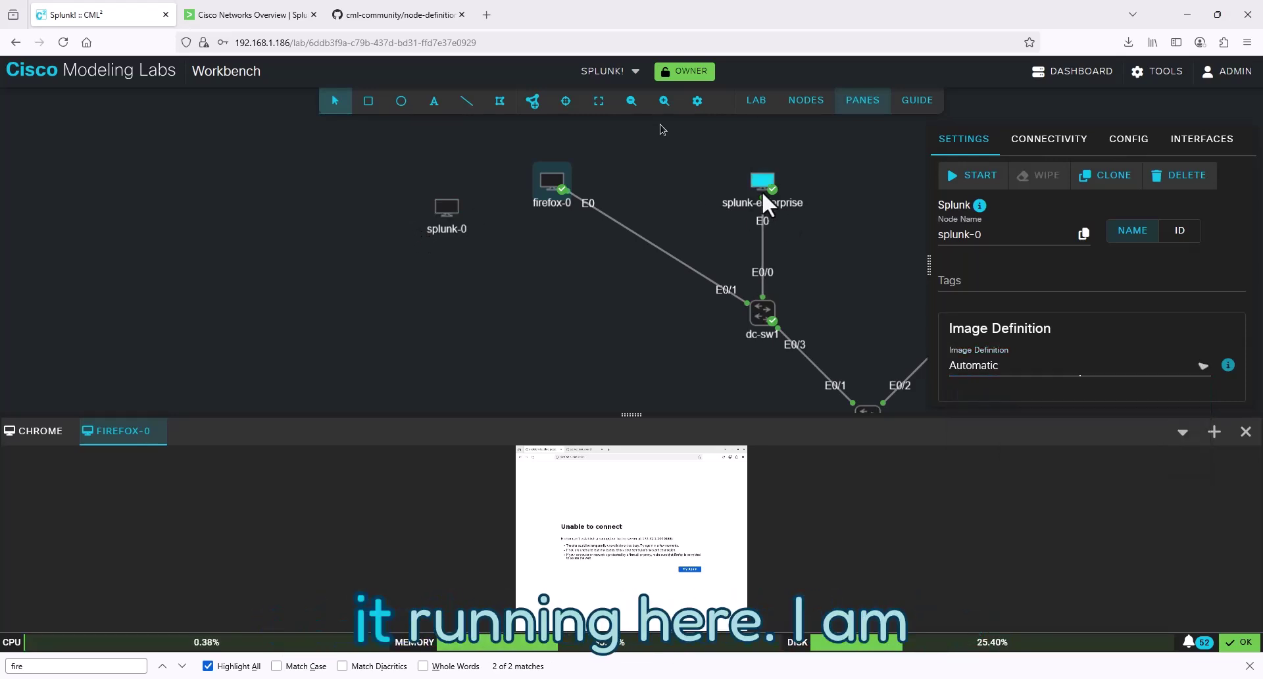
{"action": "left_click", "coordinate": [250, 19]}
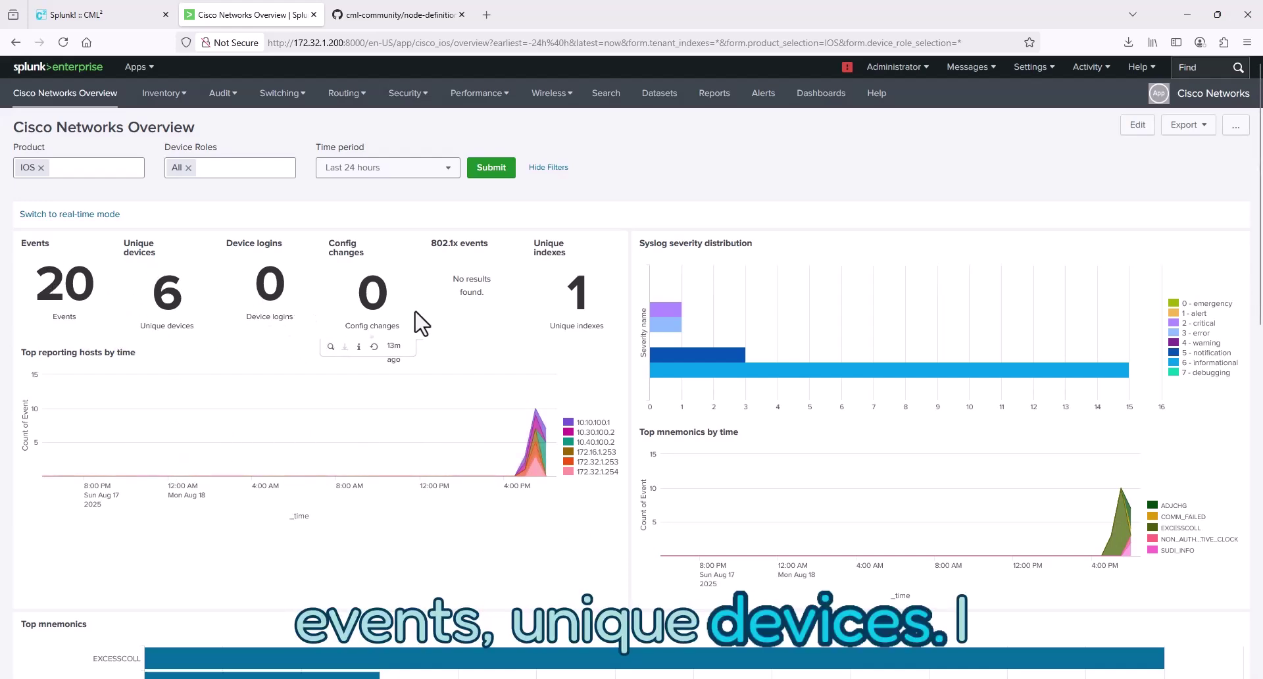
- Go to the Search & Reporting app and show its Dashboards list
{"action": "left_click", "coordinate": [153, 68]}
{"action": "left_click", "coordinate": [138, 116]}
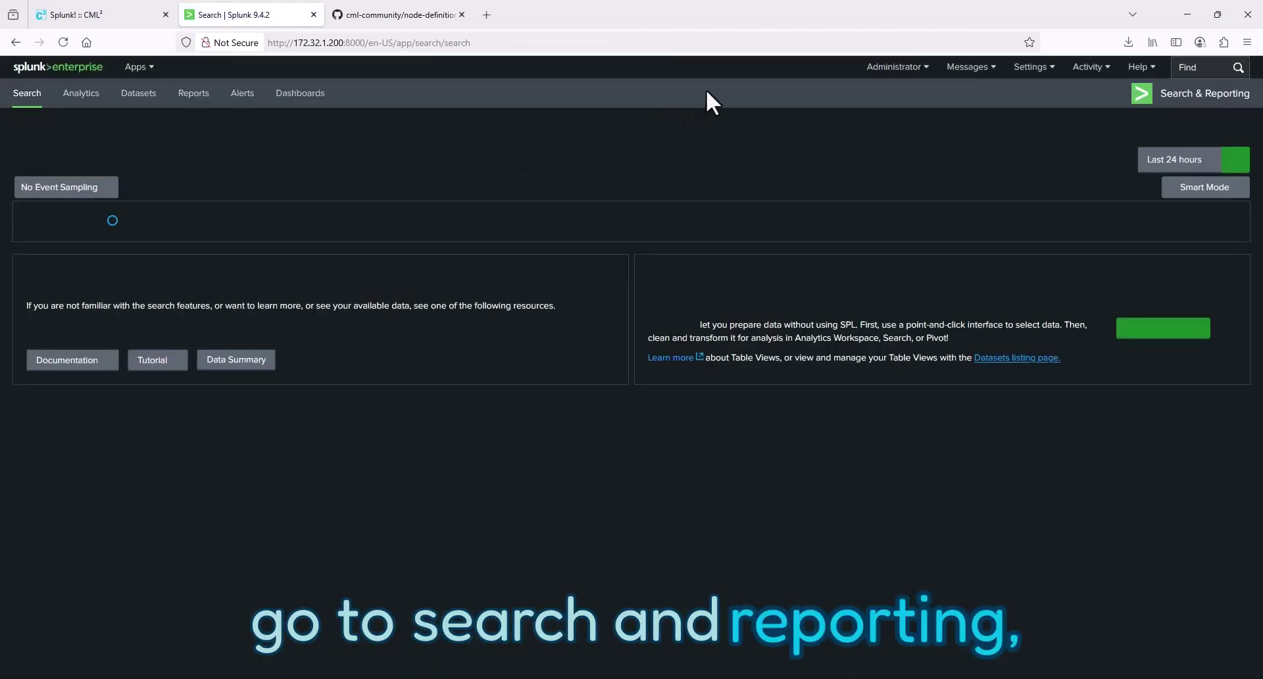
{"action": "left_click", "coordinate": [306, 97]}
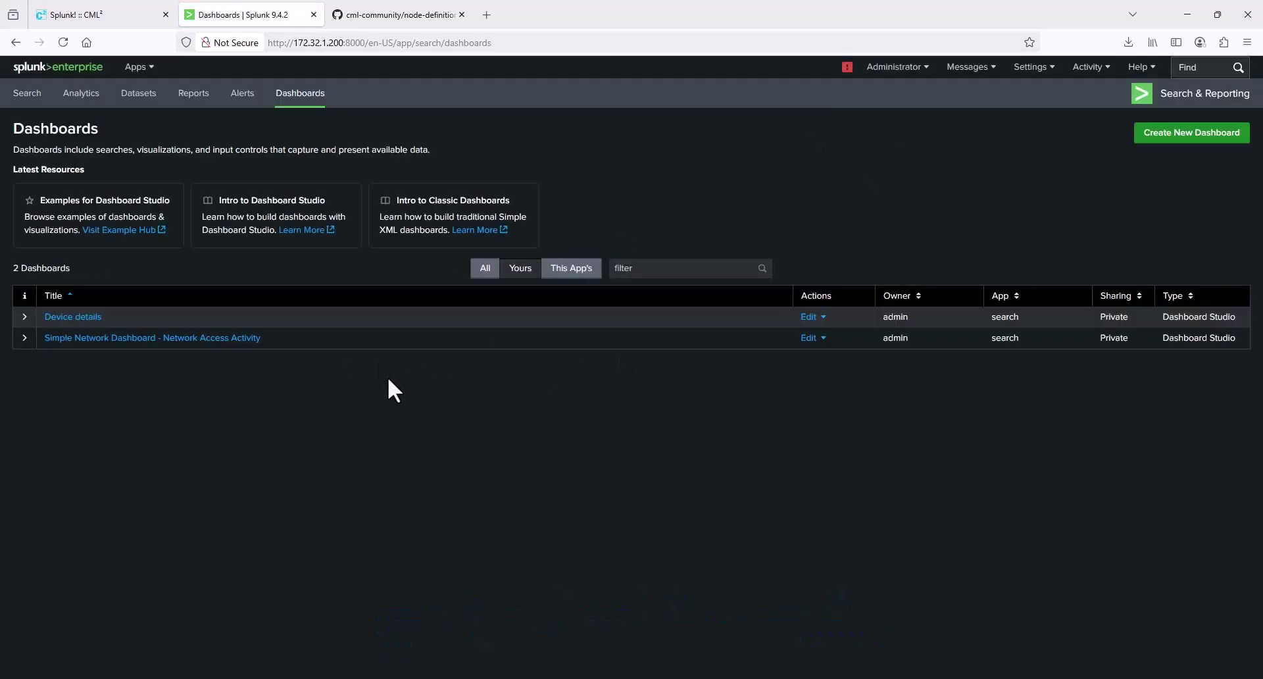
- Open Simple Network Dashboard - Network Access Activity with the time range set to Last 7 days
{"action": "left_click", "coordinate": [89, 338]}
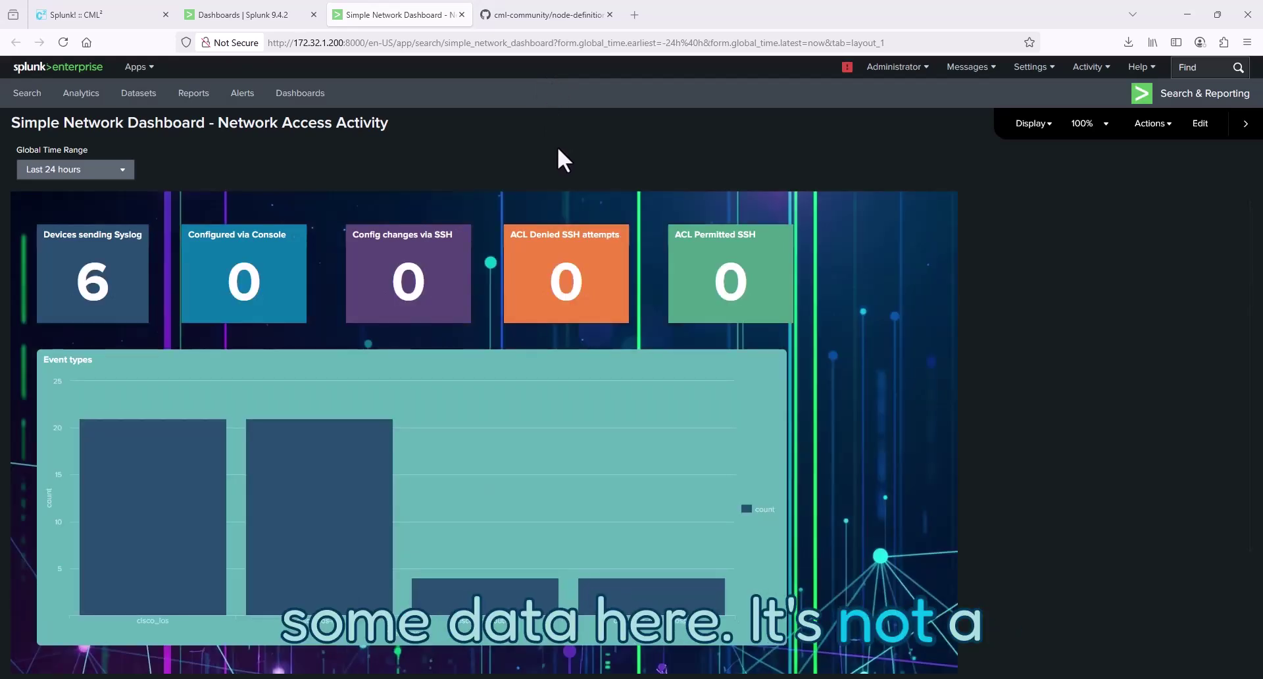
{"action": "left_click", "coordinate": [117, 173]}
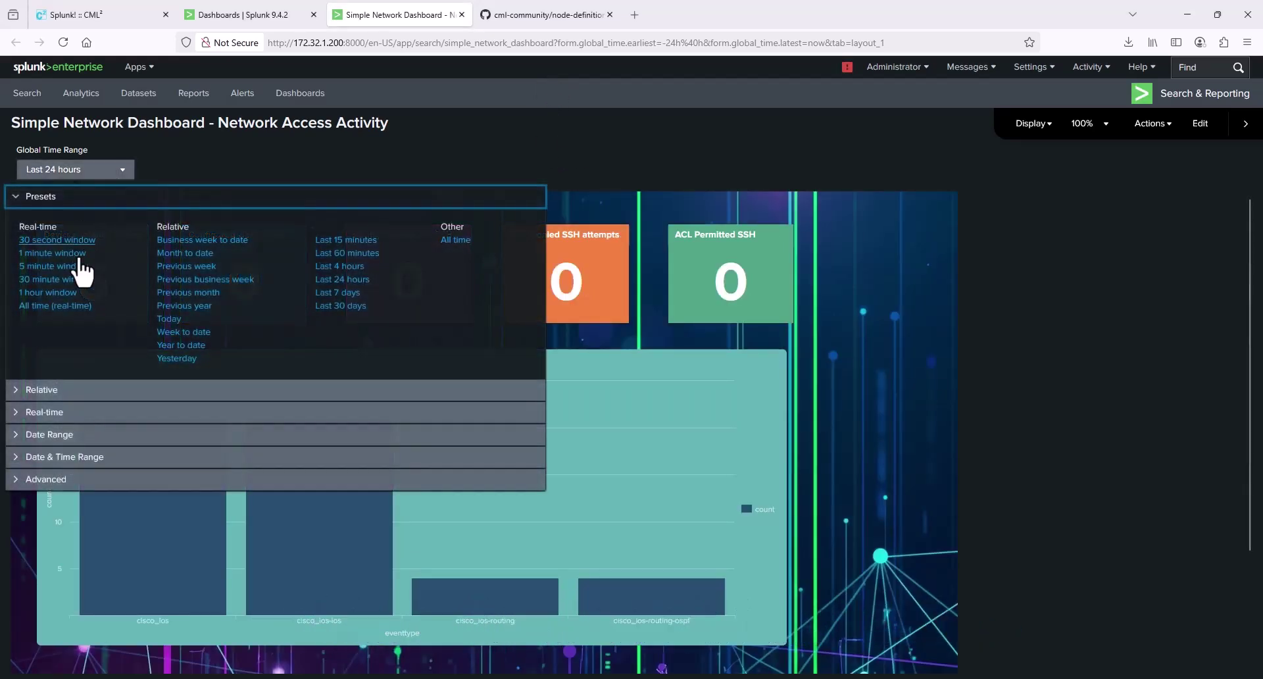
{"action": "left_click", "coordinate": [342, 292]}
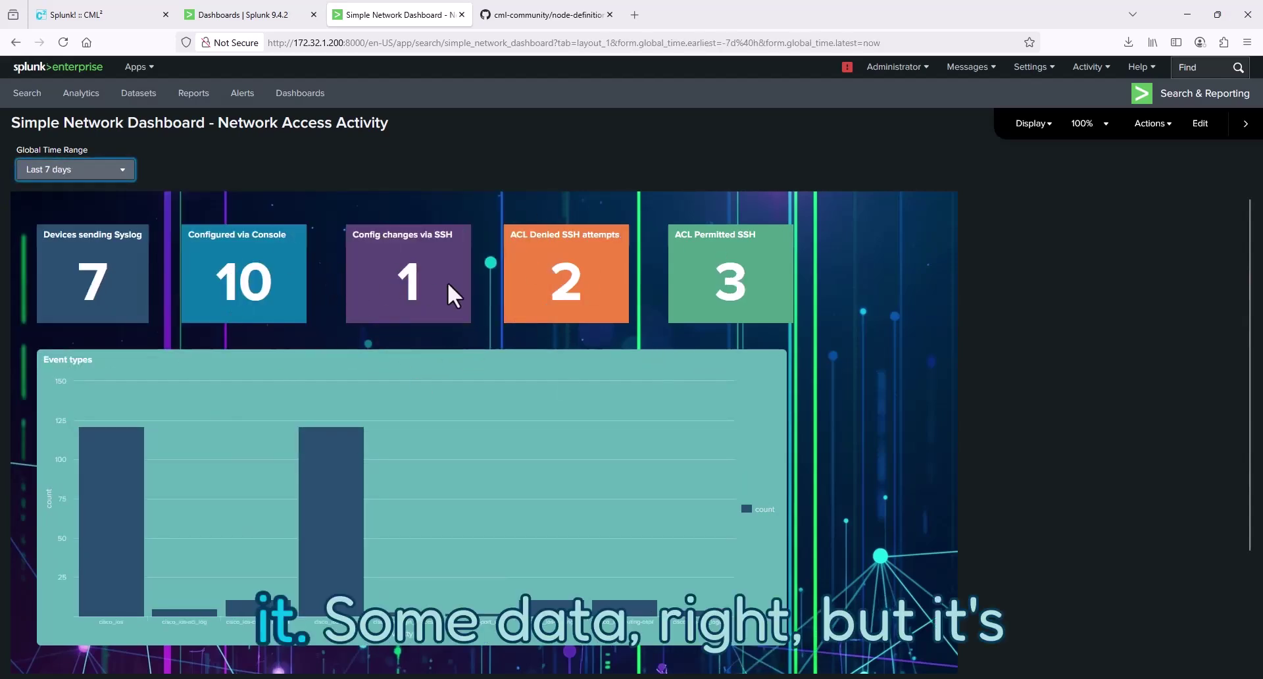
{"action": "mouse_move", "coordinate": [457, 283]}
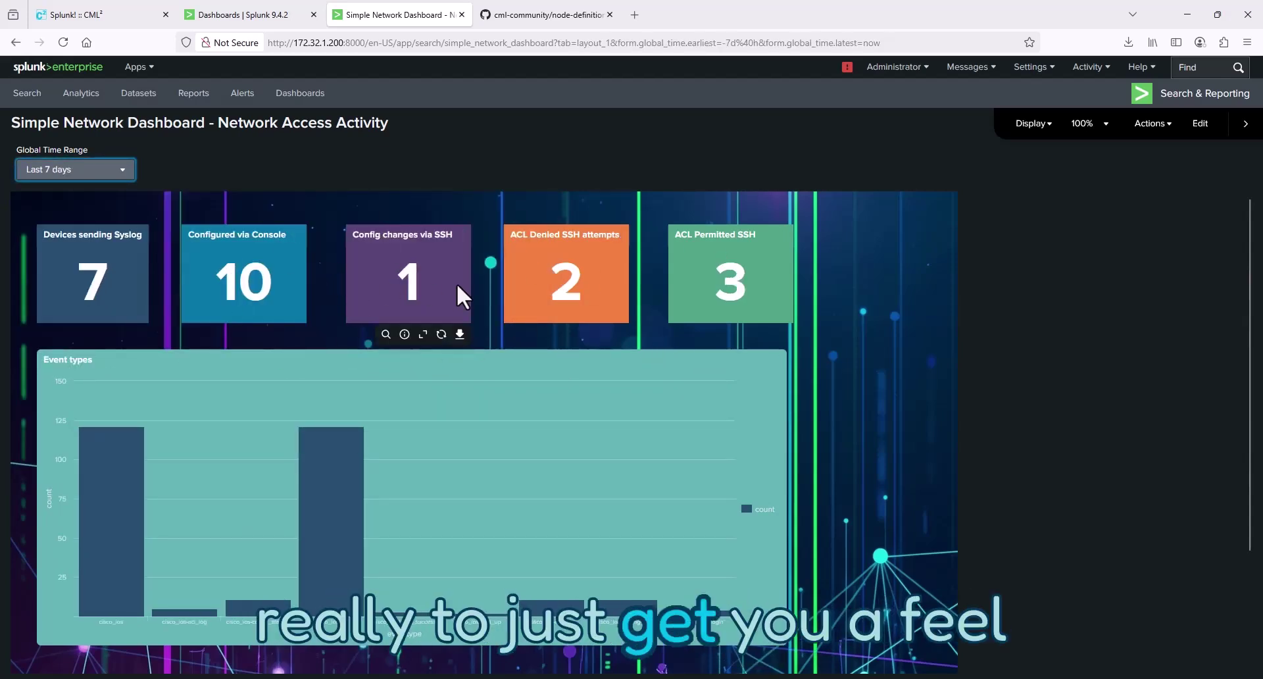